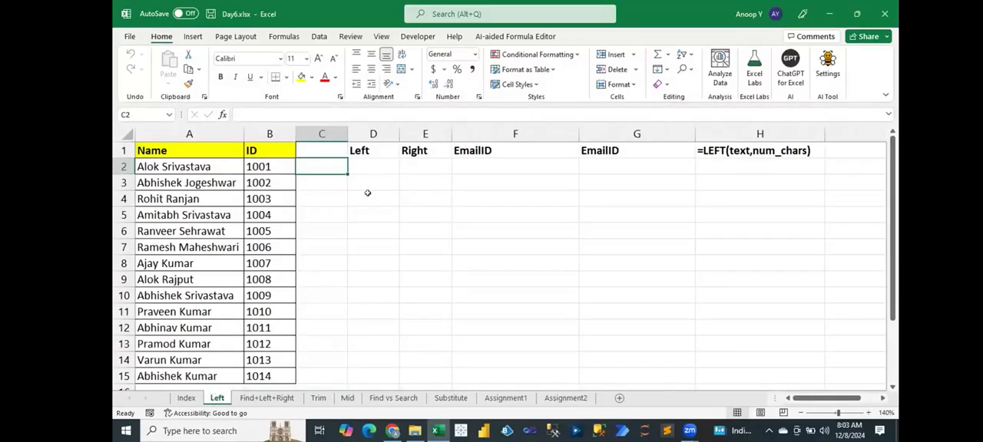
Dismiss the UiPath update notification and select the names in A2:A15.
click(173, 164)
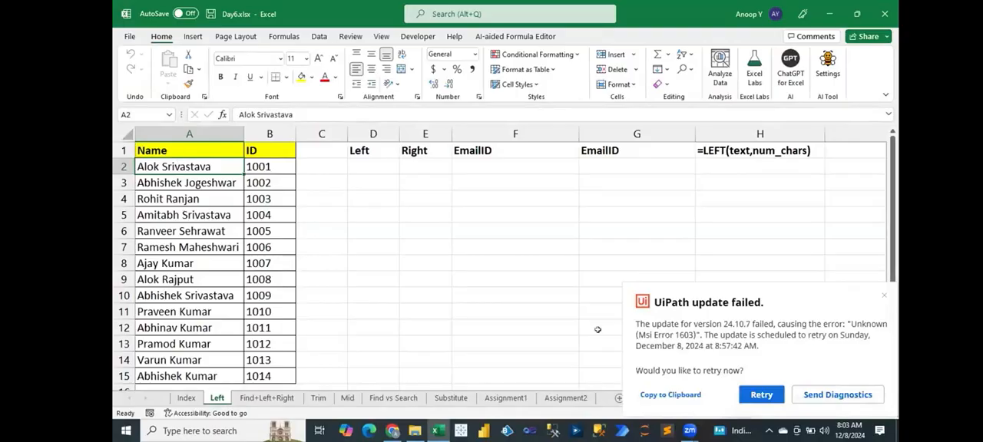
click(885, 295)
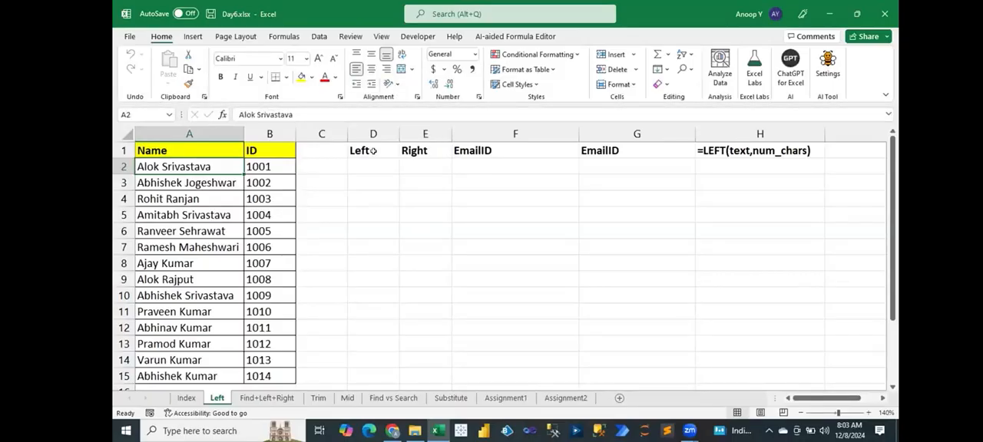
drag(207, 169, 181, 375)
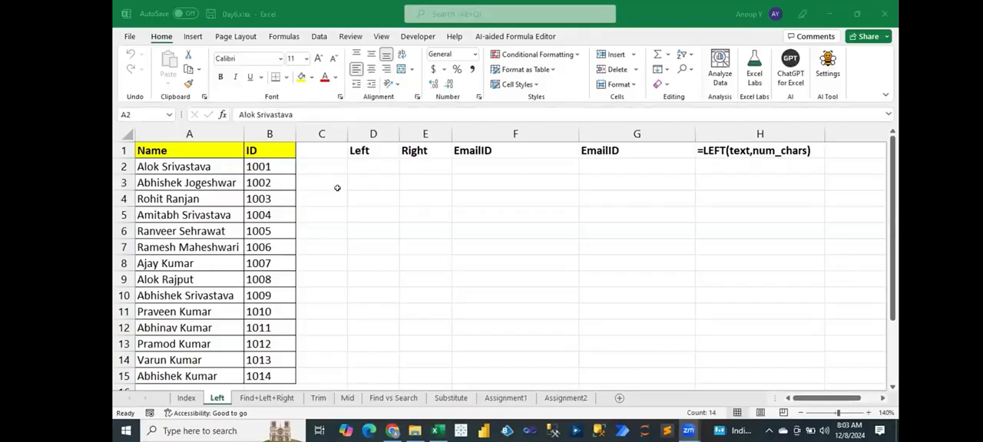
key(F2)
Enter =LEFT(A2,3) in cell D2 to extract the first three characters of the first name.
click(372, 164)
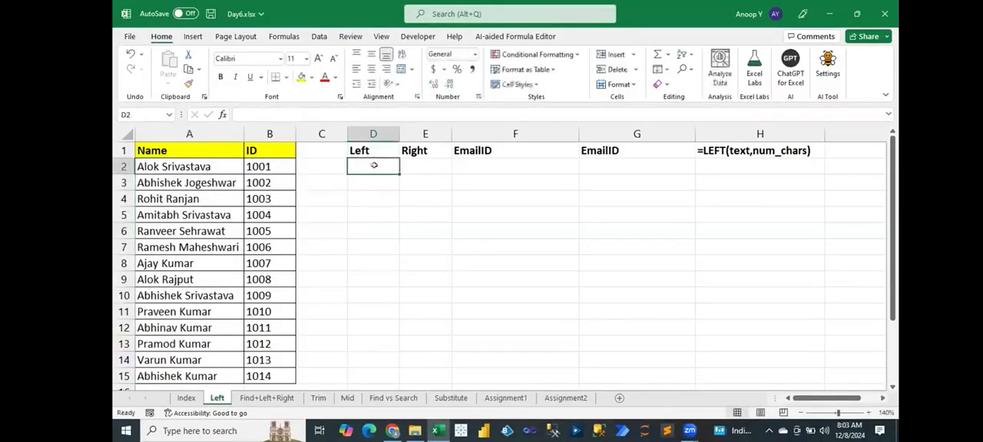
text(=left)
key(Tab)
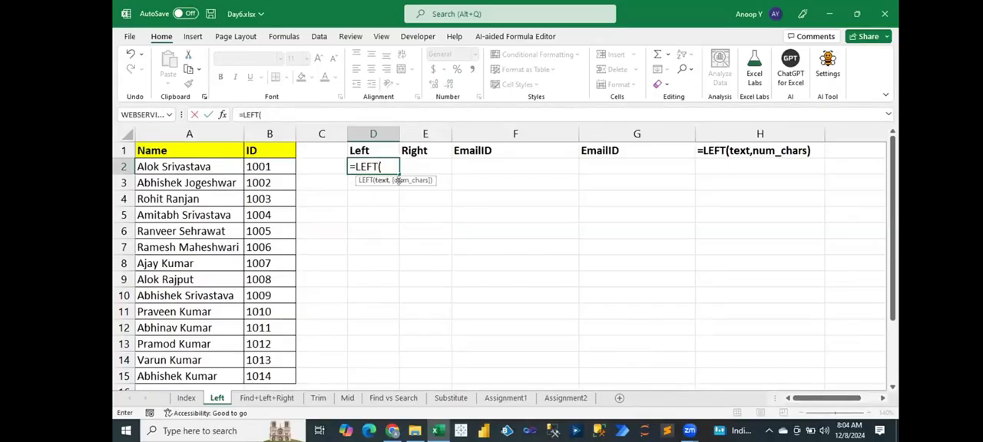
click(209, 161)
text(,3)
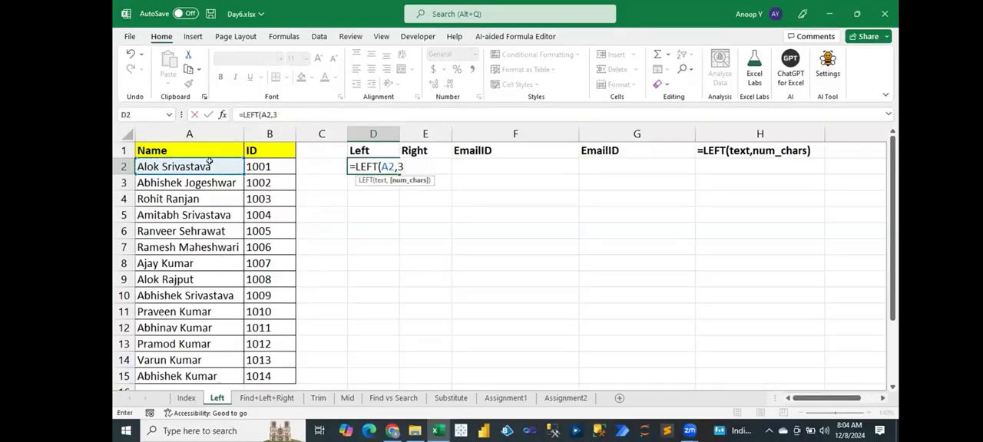
text())
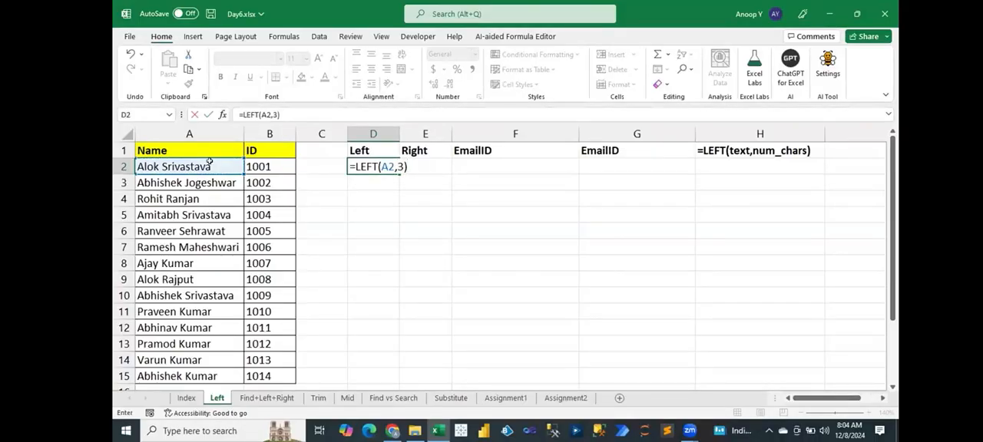
key(Return)
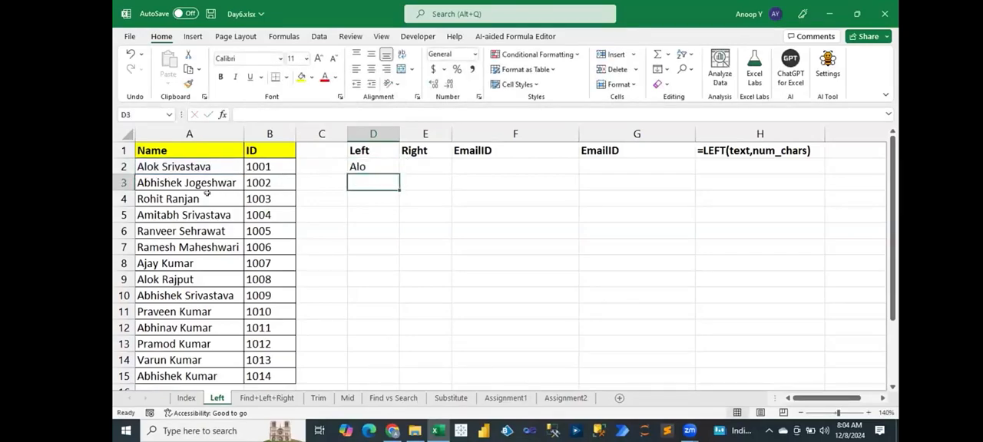
Change the LEFT formula in D2 to extract 2 characters and save the workbook.
double_click(382, 163)
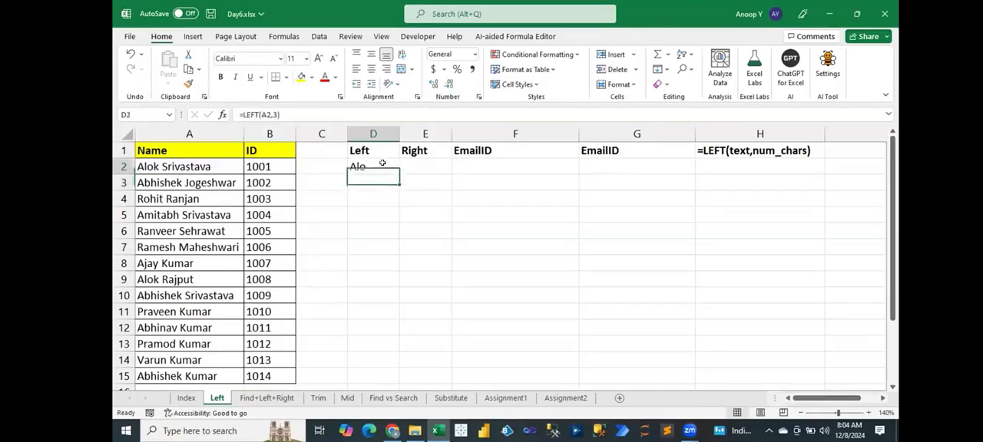
key(BackSpace)
text(2)
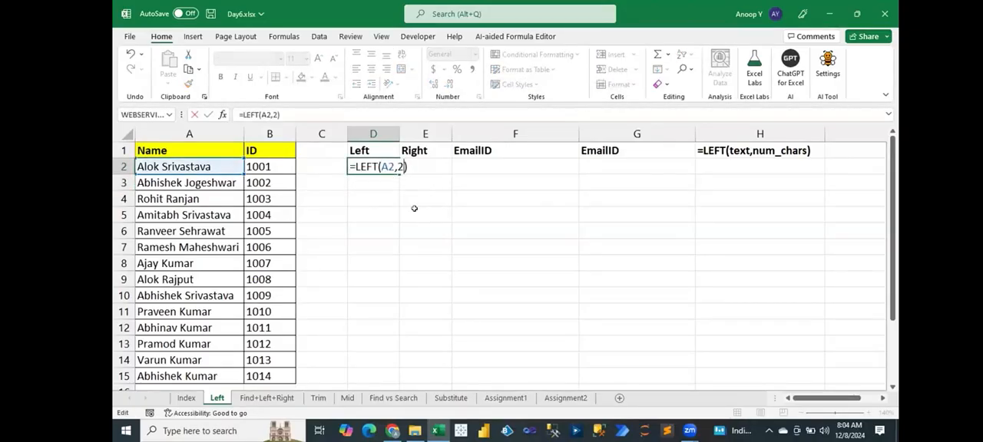
key(Return)
key(ctrl+s)
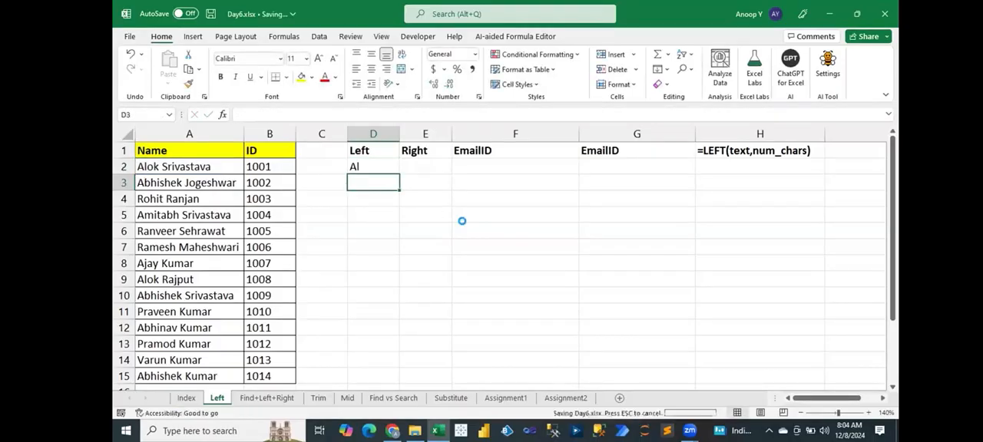
Set the character count of the LEFT formula in D2 to 1.
double_click(377, 166)
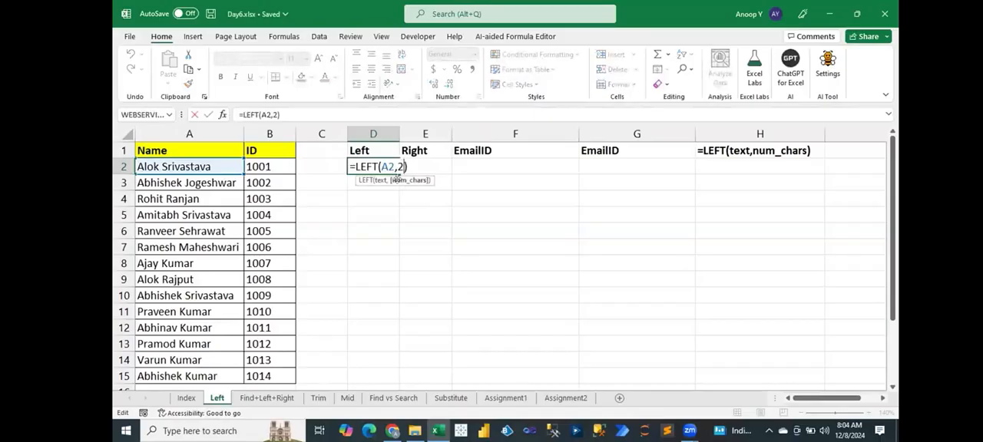
key(BackSpace)
text(1)
key(Return)
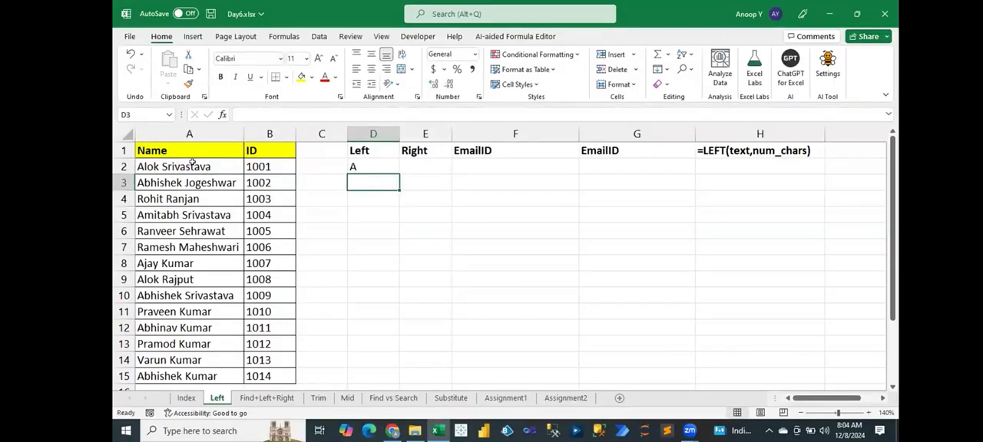
Remove the character-count argument from D2's formula so it reads =LEFT(A2), and recheck the formula in the cell.
double_click(398, 166)
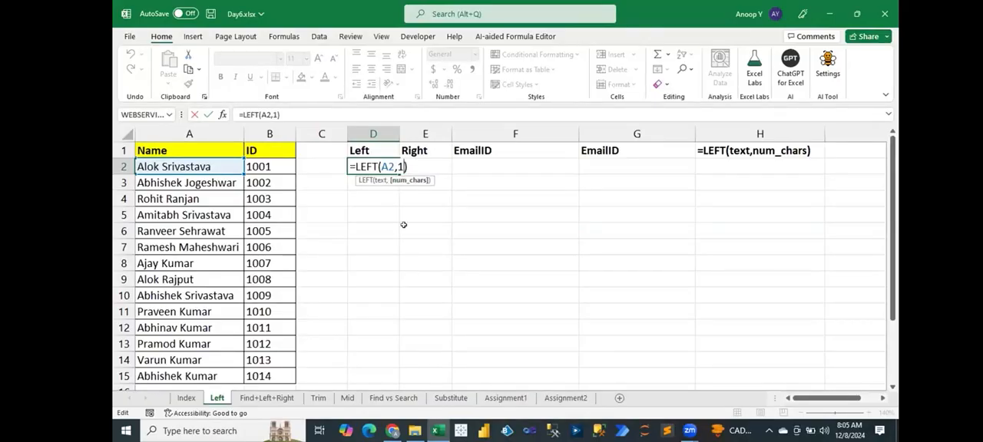
key(BackSpace)
key(BackSpace)
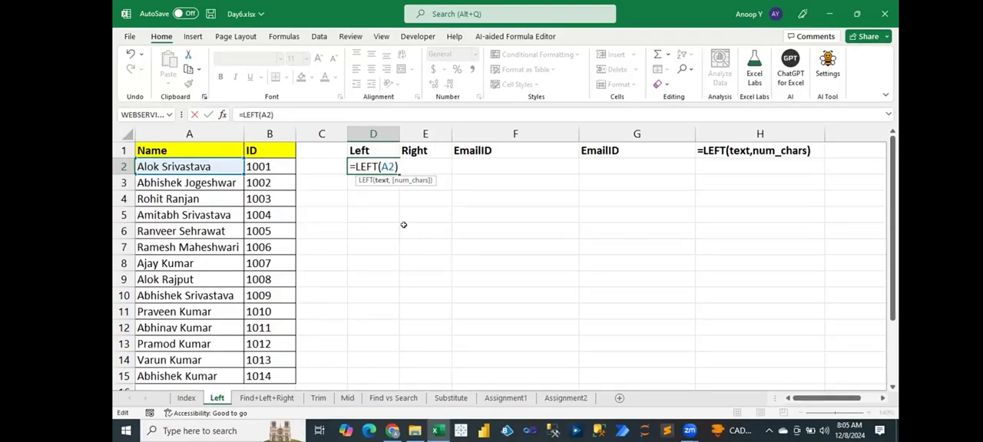
key(Return)
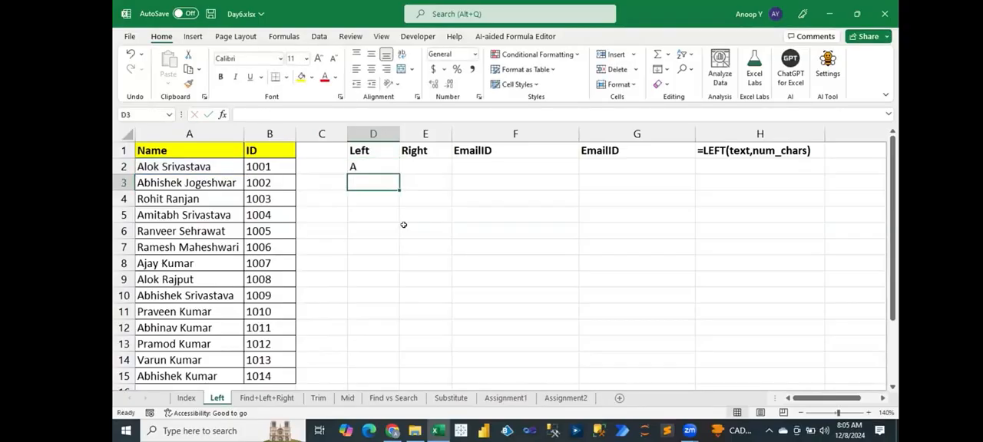
key(Up)
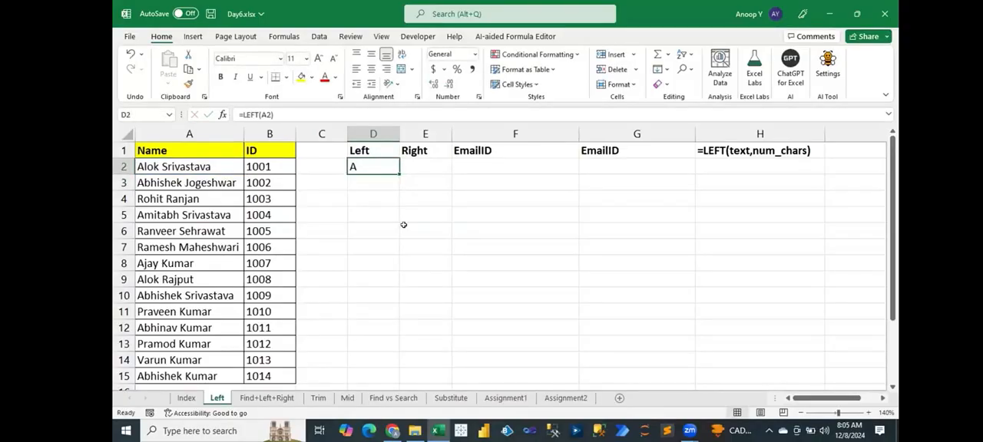
key(F2)
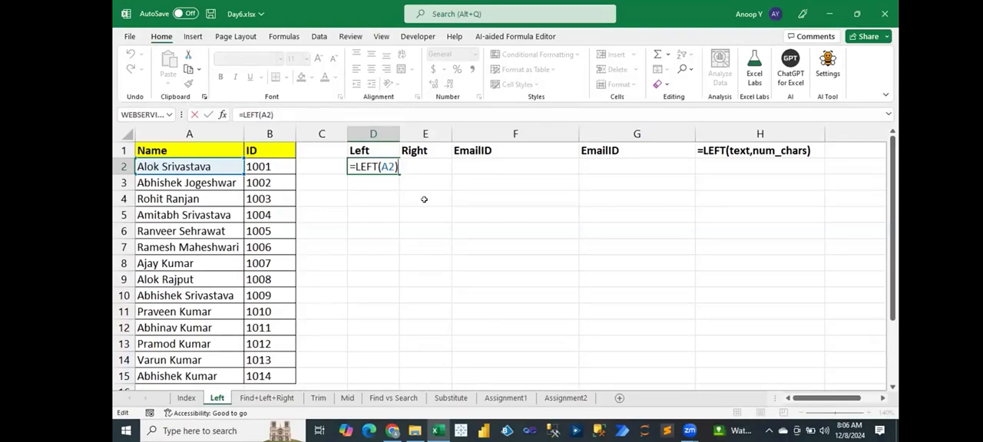
key(ctrl+Return)
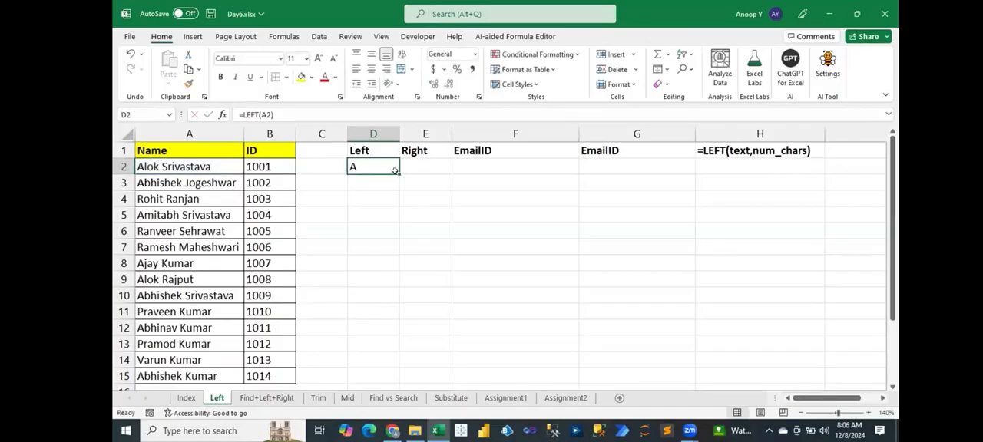
Change D2's formula to =LEFT(A2,3) and fill it down through D15.
double_click(392, 163)
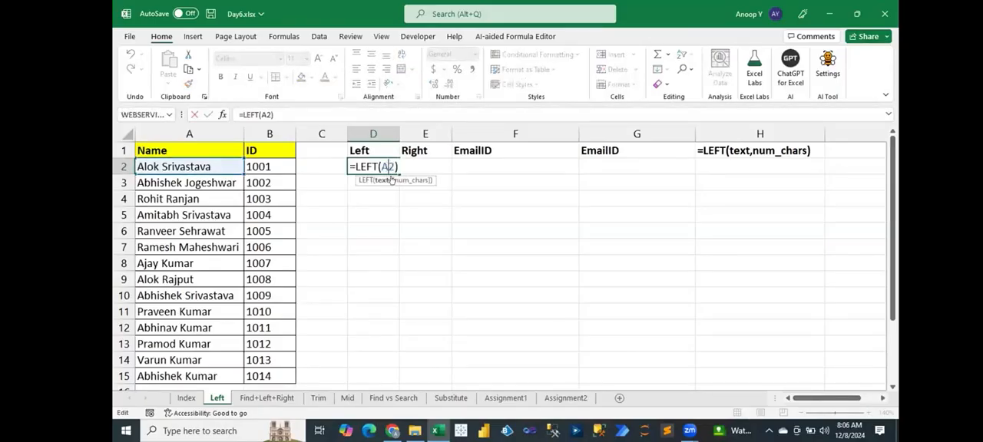
text(,3)
key(Return)
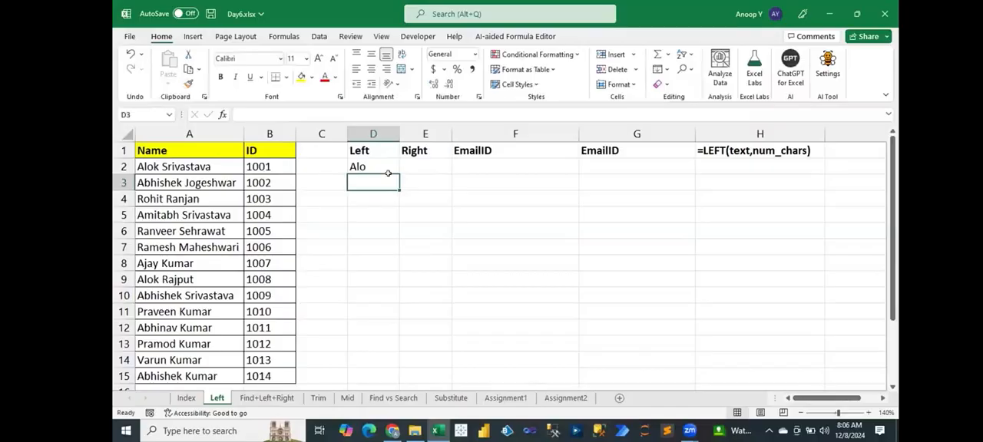
click(394, 170)
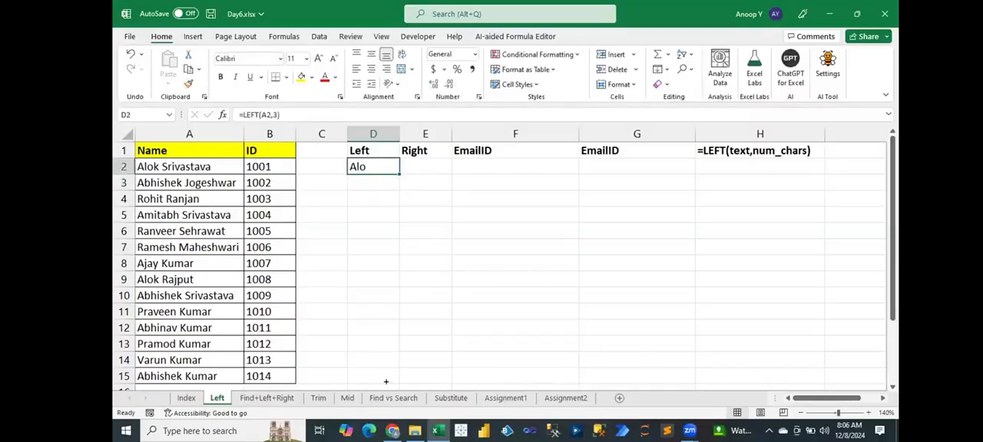
mouse_move(374, 307)
mouse_down()
mouse_move(396, 349)
mouse_move(387, 375)
mouse_move(396, 366)
mouse_up()
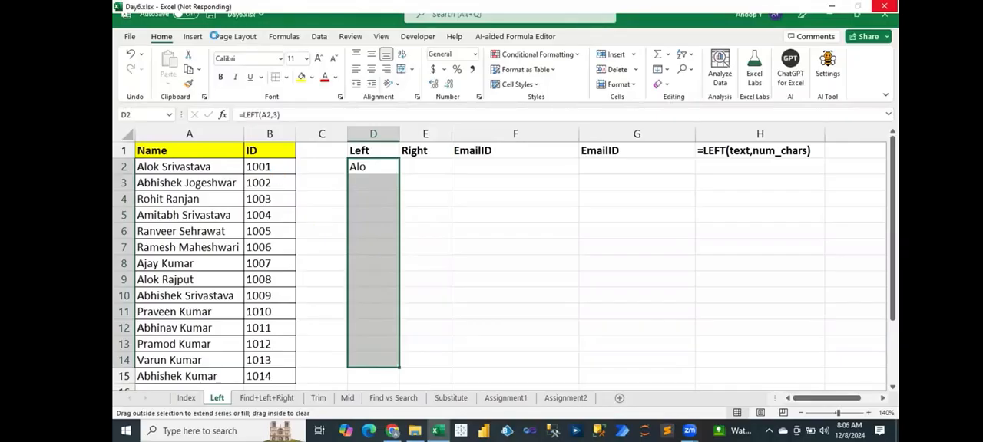
drag(393, 395, 392, 376)
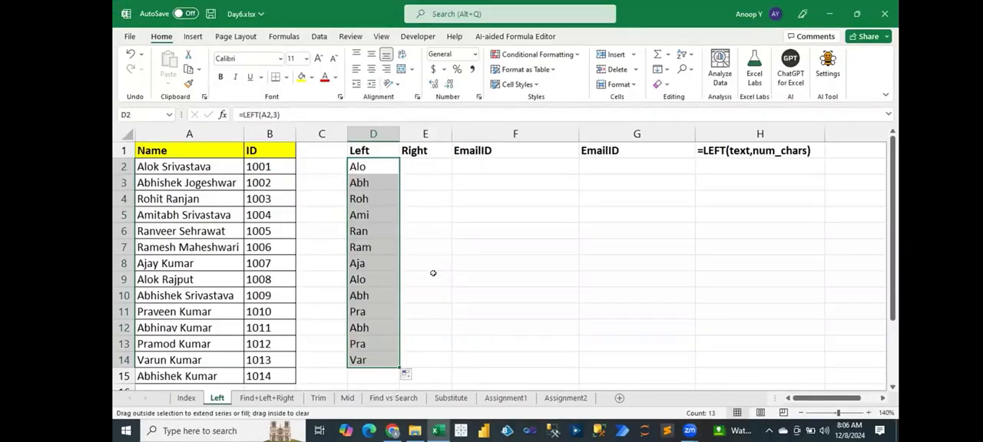
Enter =RIGHT(A2,2) in cell E2 and fill it down through E15.
click(422, 161)
text(=ri)
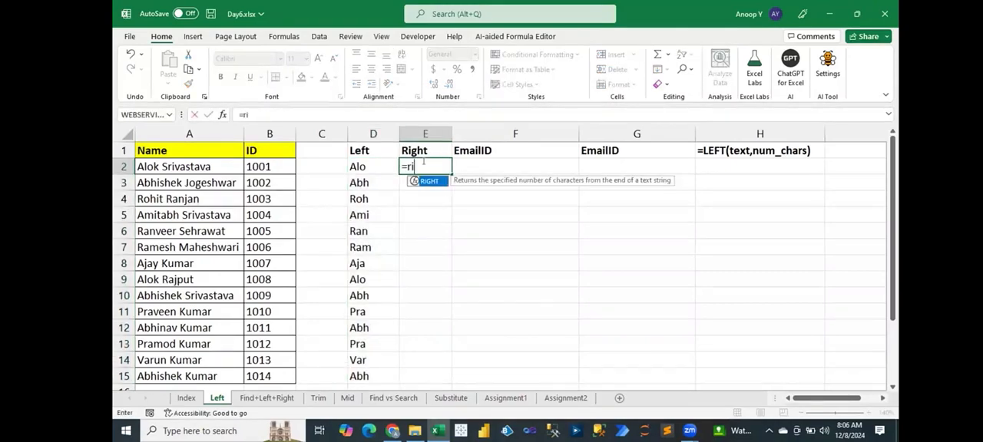
key(Tab)
key(Left)
key(Left)
key(Left)
key(Left)
text(,2)
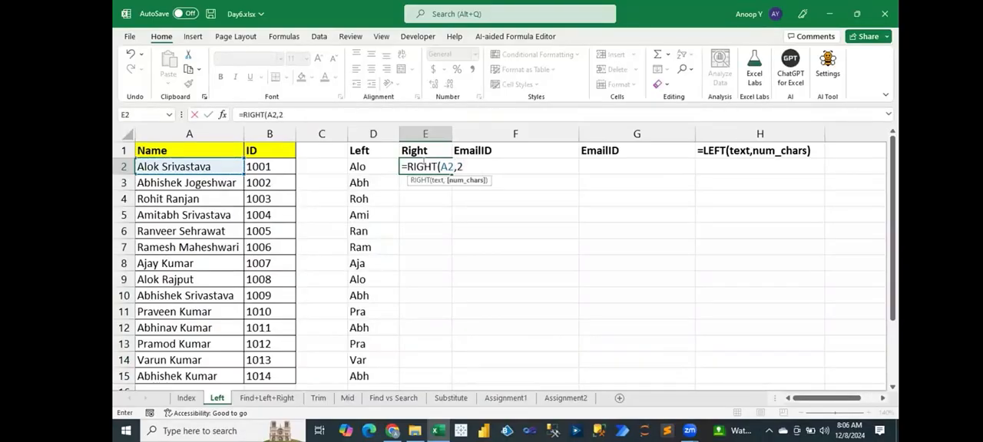
text())
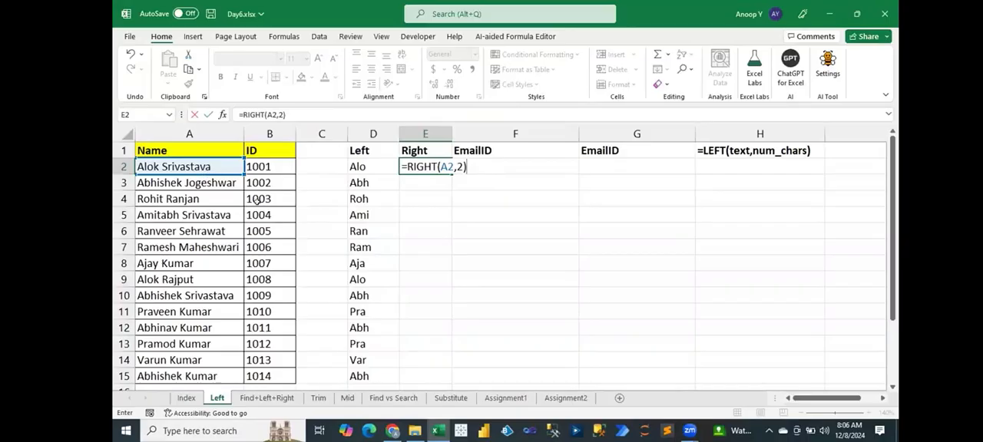
key(Return)
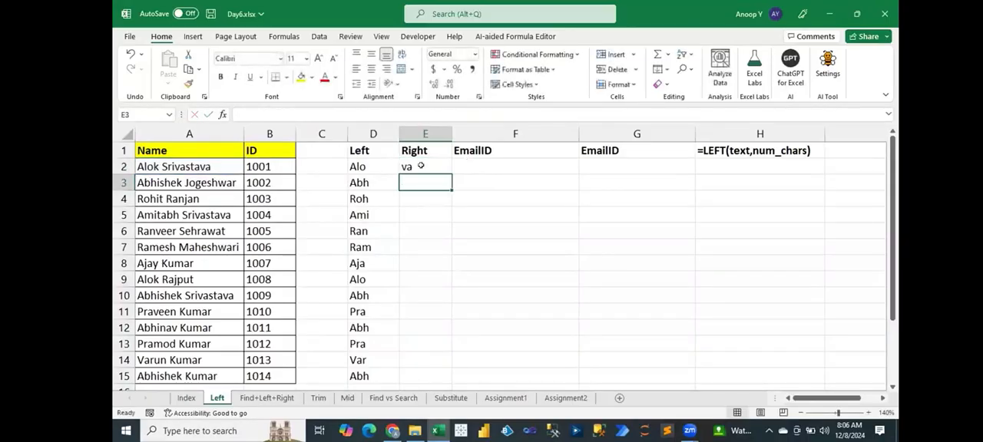
click(442, 169)
double_click(452, 175)
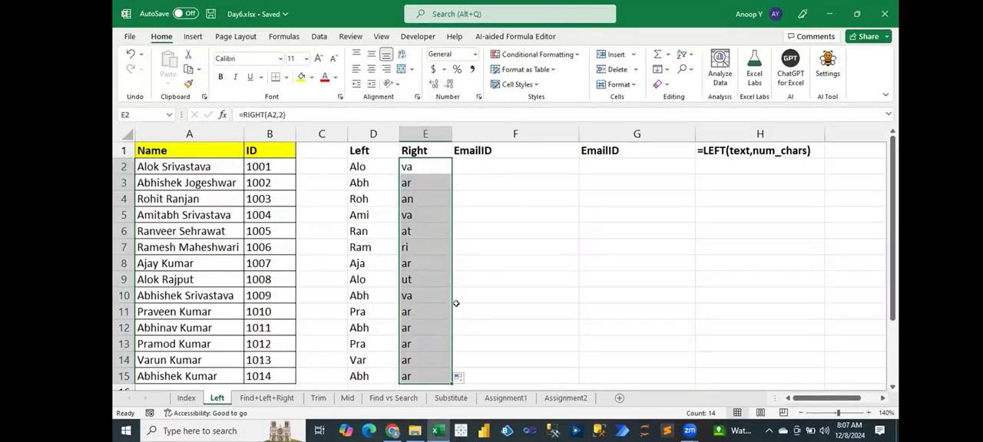
click(179, 134)
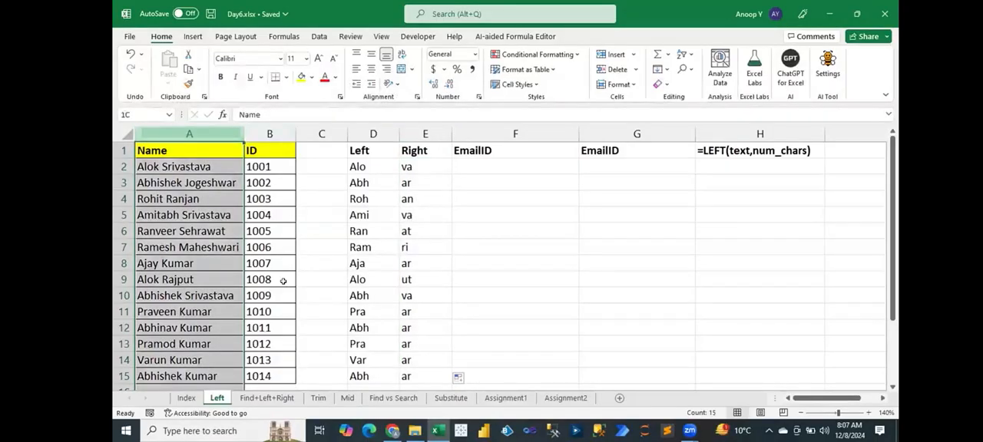
key(shift+Right)
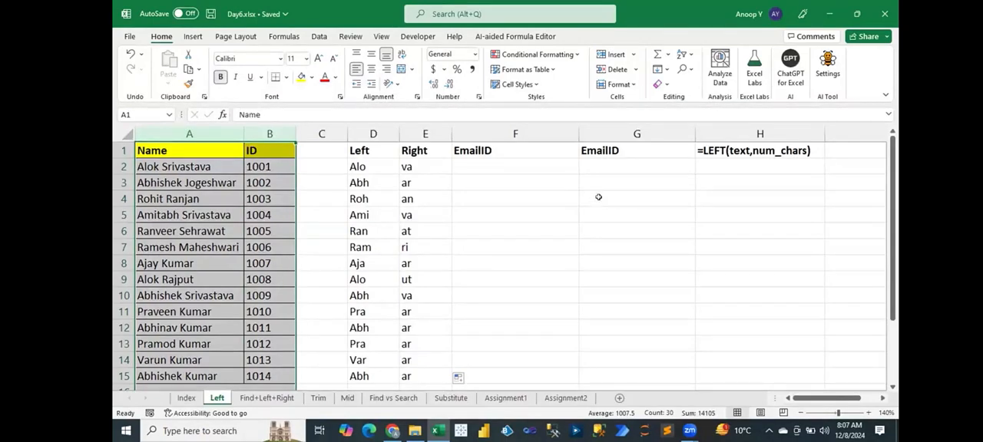
drag(525, 165, 521, 307)
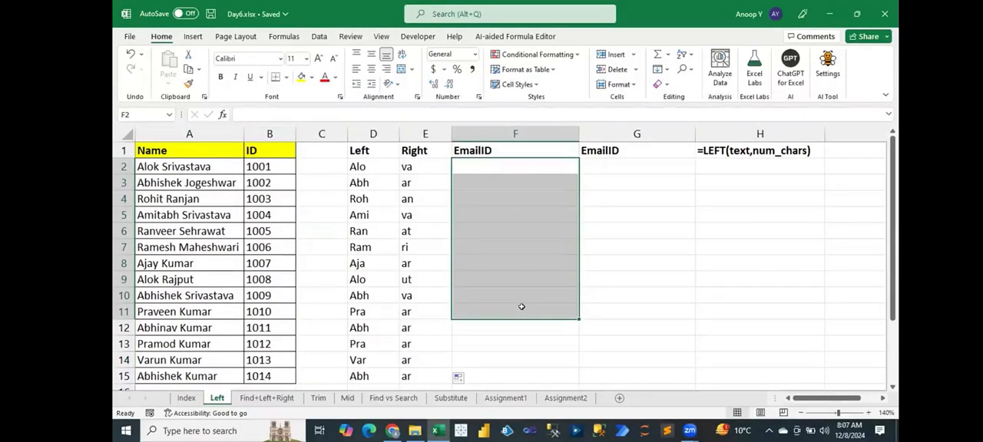
Enter a sample email address in cell G5, combining the first name's first three letters, the ID and the test.com domain.
click(607, 216)
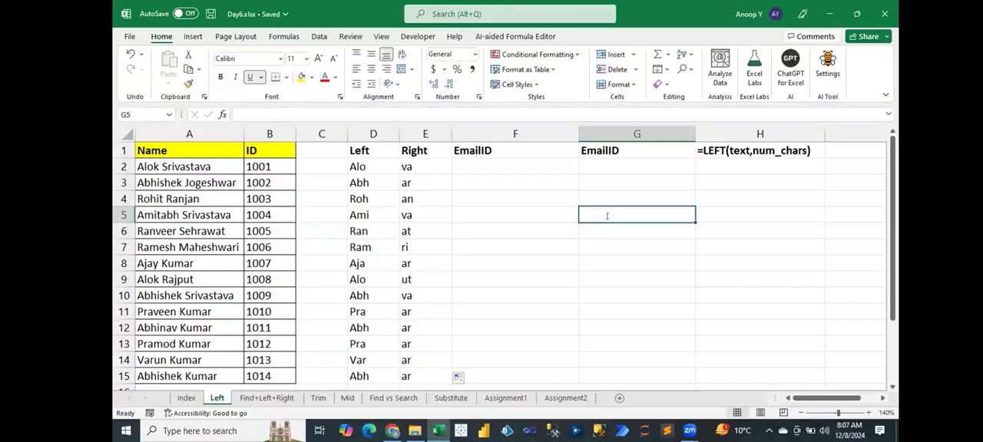
text(alo)
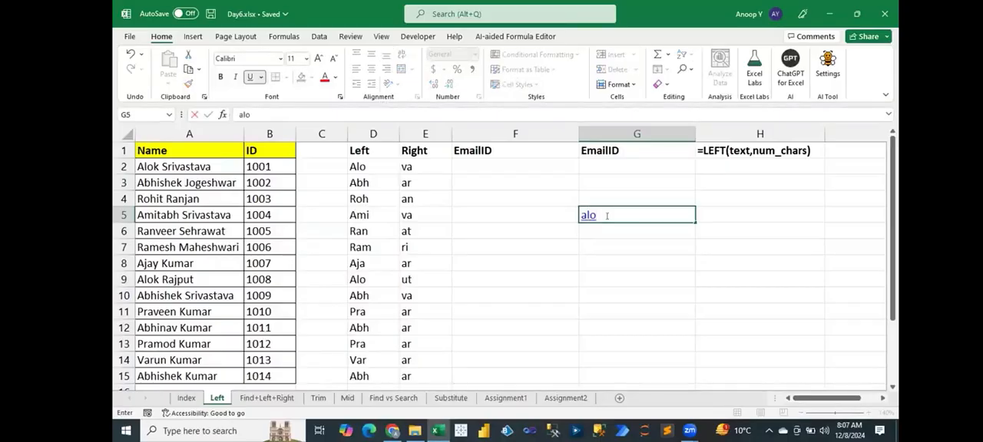
text(1001@text)
key(BackSpace)
key(BackSpace)
text(st.com)
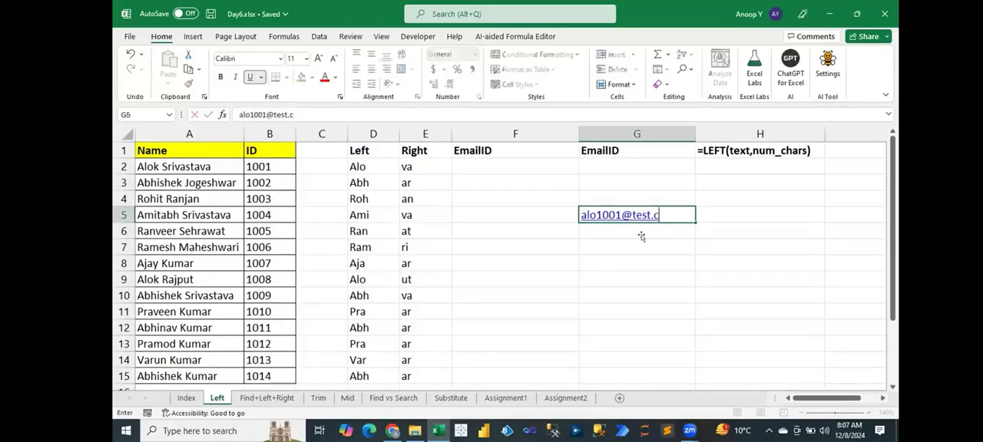
key(Return)
key(Down)
key(Down)
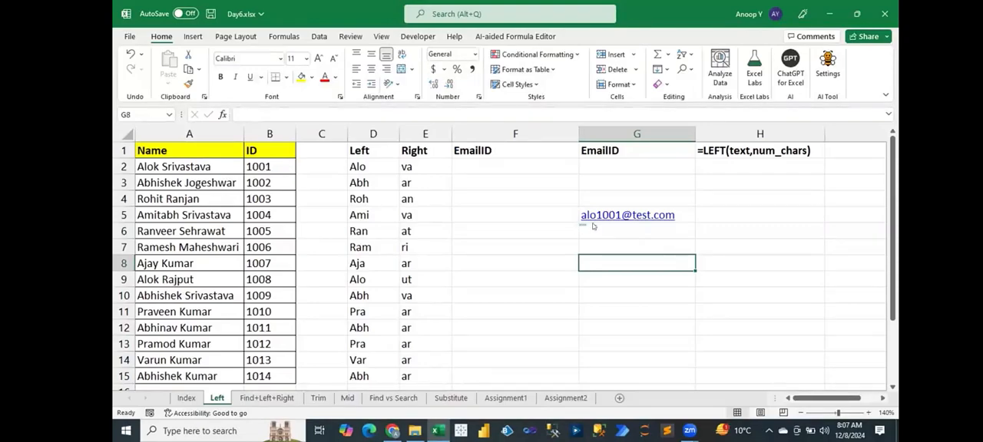
Start the EmailID formula in cell F2 with =LEFT(A2,3) to take the name's first three letters.
mouse_move(593, 226)
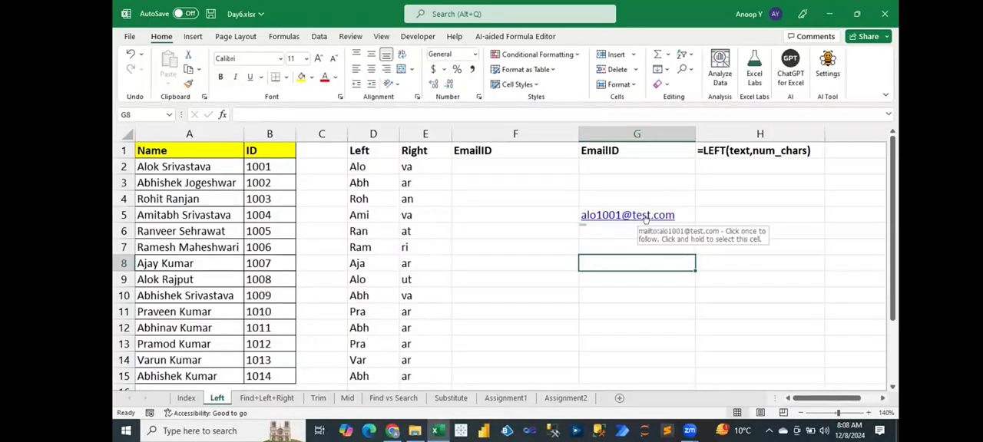
click(491, 163)
text(=le)
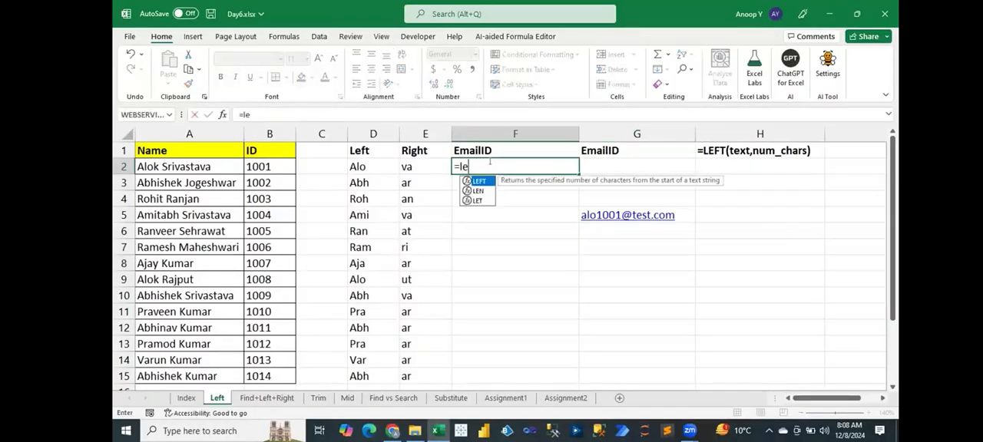
key(Tab)
key(Left)
key(Left)
key(Left)
key(Left)
key(Left)
text(,3))
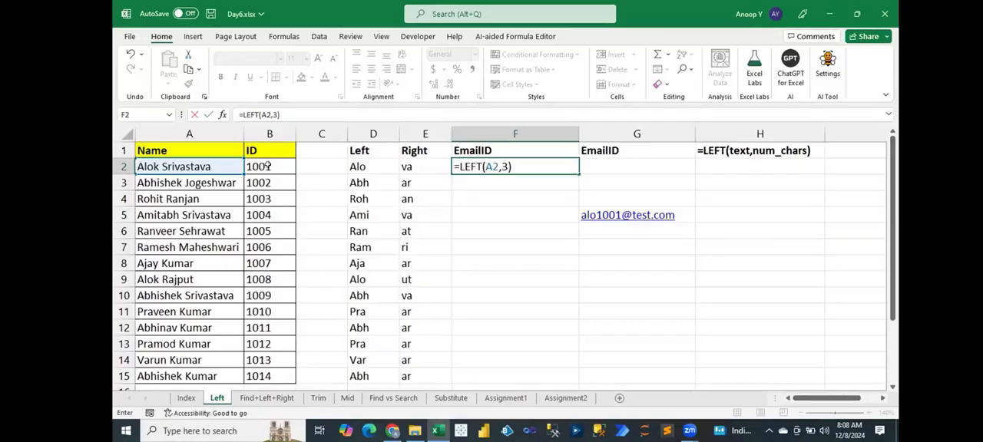
text(&)
click(267, 165)
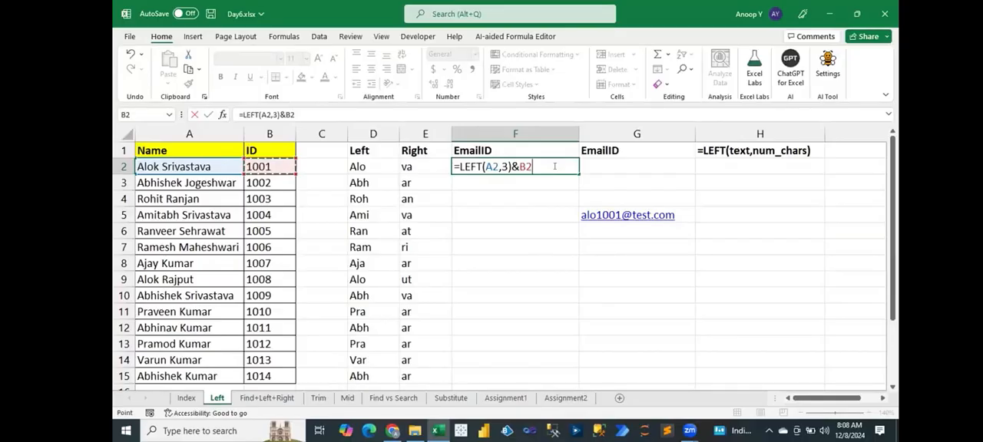
click(555, 167)
text(& )
text("@t)
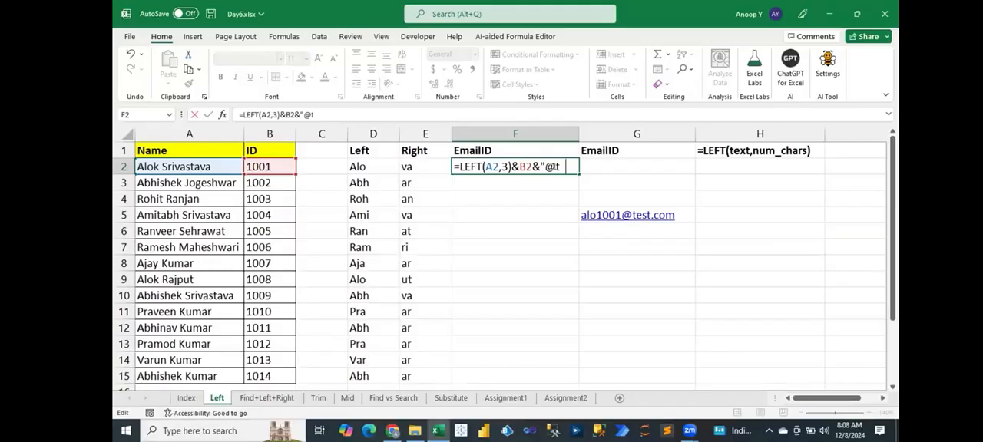
text(est.com")
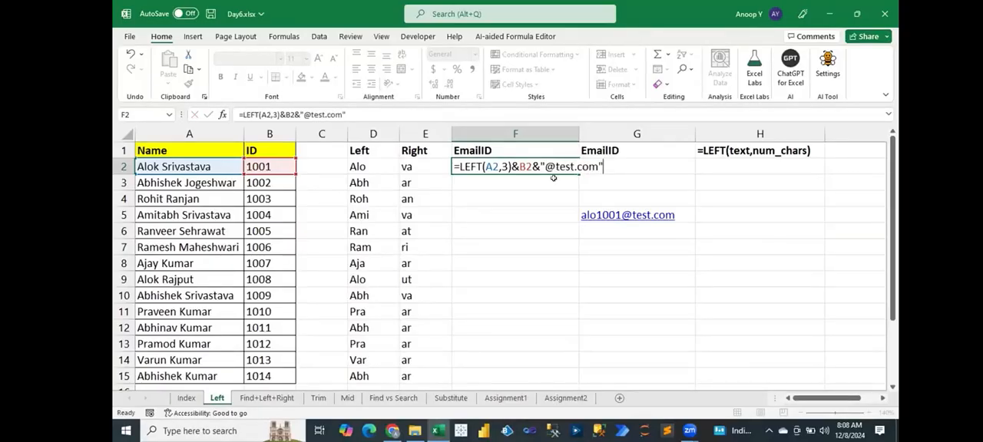
key(Return)
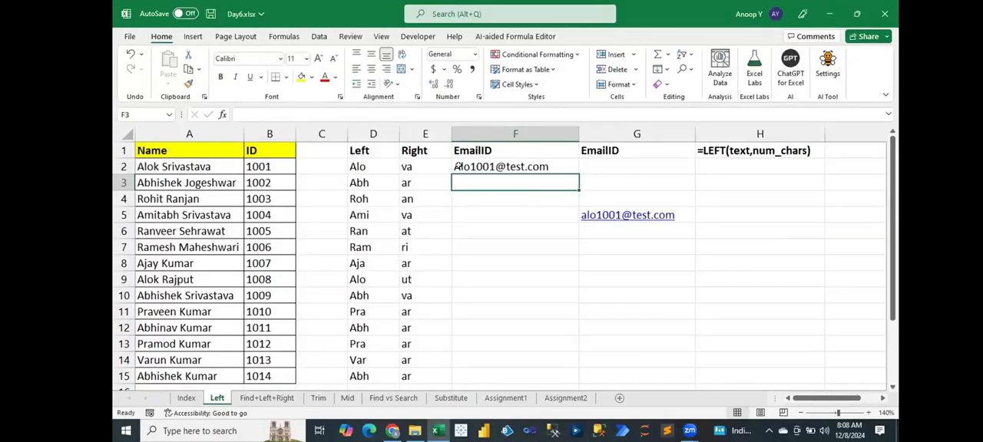
click(466, 164)
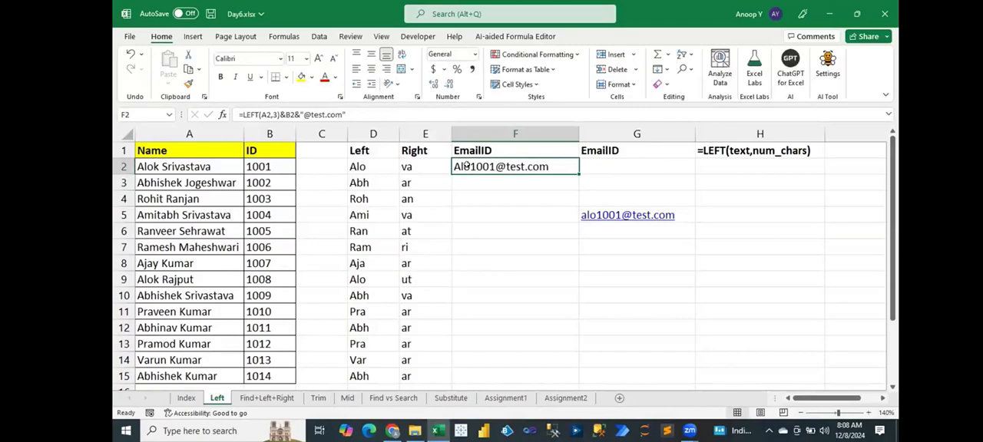
double_click(466, 164)
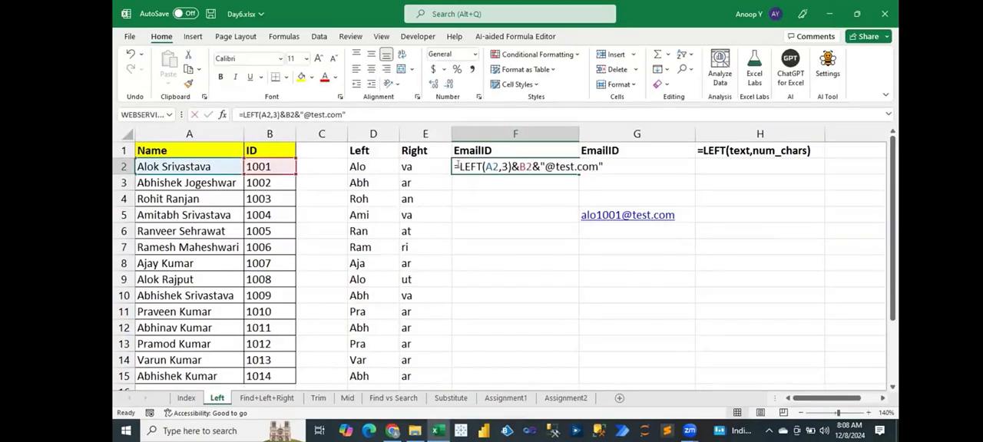
click(456, 167)
text(lo)
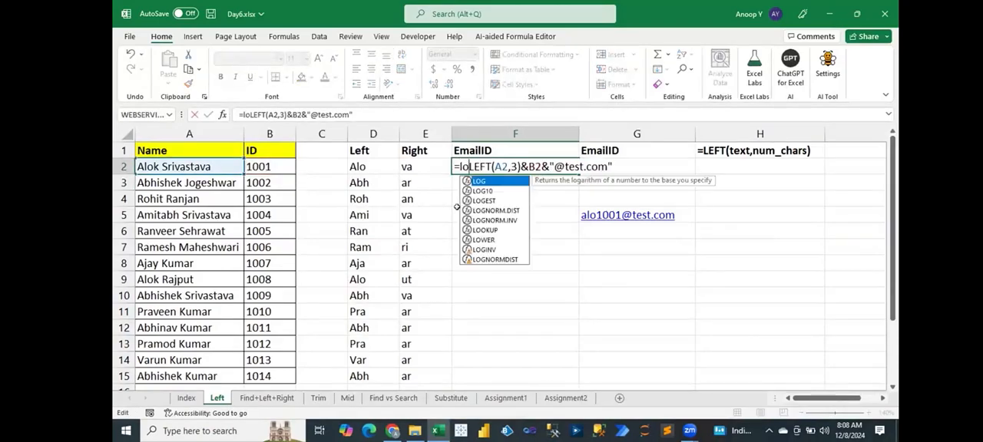
text(wer()
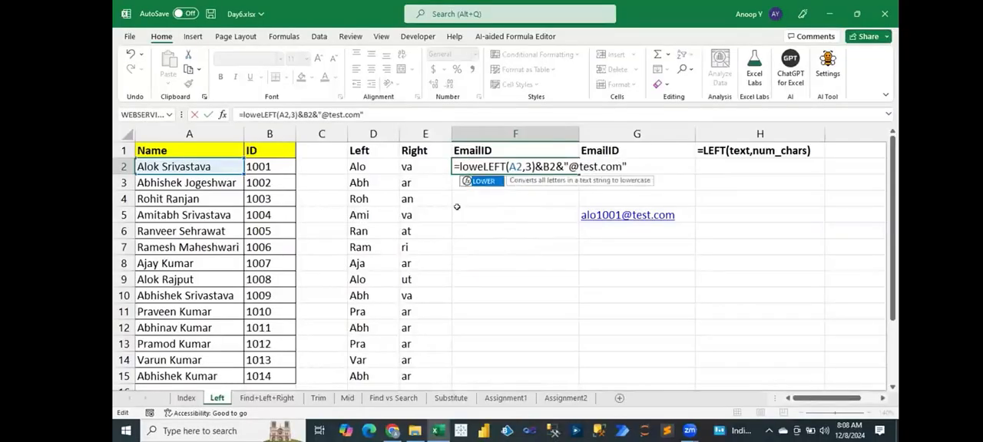
click(642, 164)
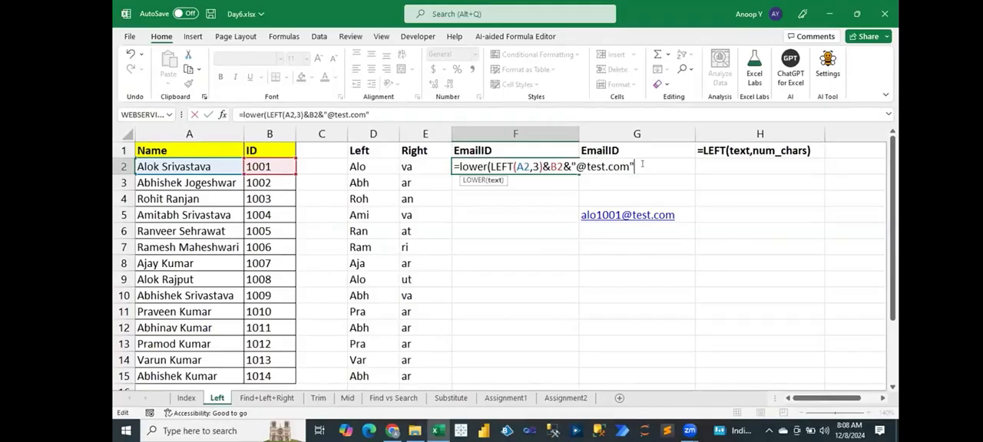
text())
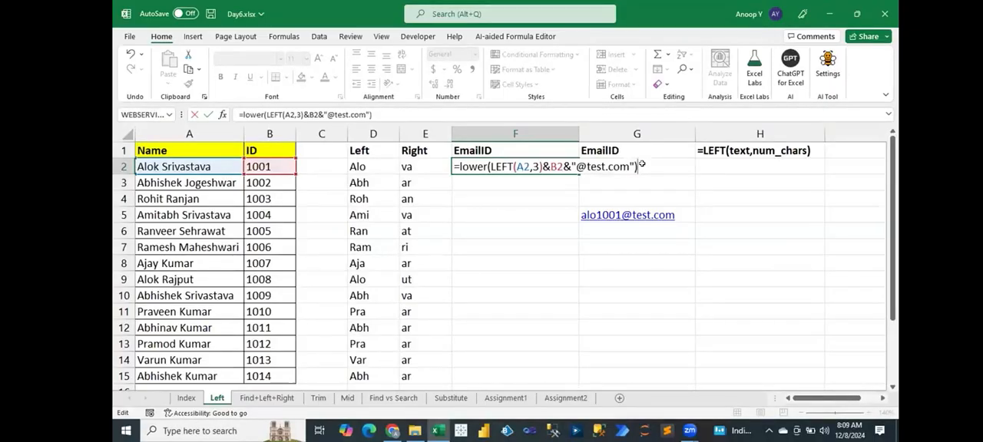
key(Return)
Fill the F2 email formula down through F15 and save the workbook.
click(575, 171)
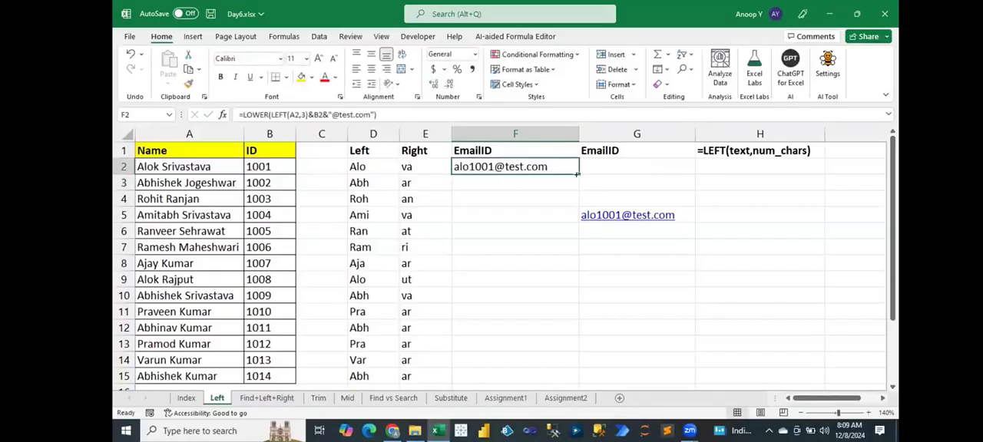
double_click(577, 174)
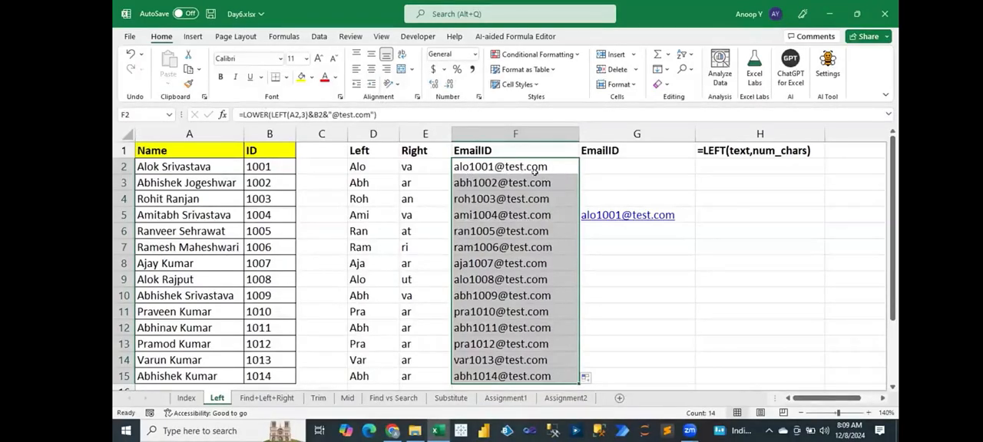
click(530, 165)
key(ctrl+s)
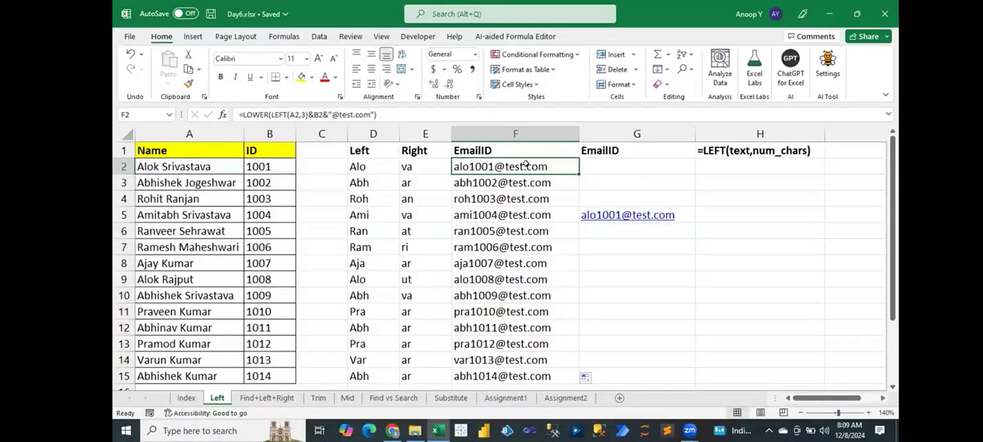
Open the Find+Left+Right sheet and look over the Agent names and the F_Name cells.
click(270, 399)
drag(201, 166, 198, 264)
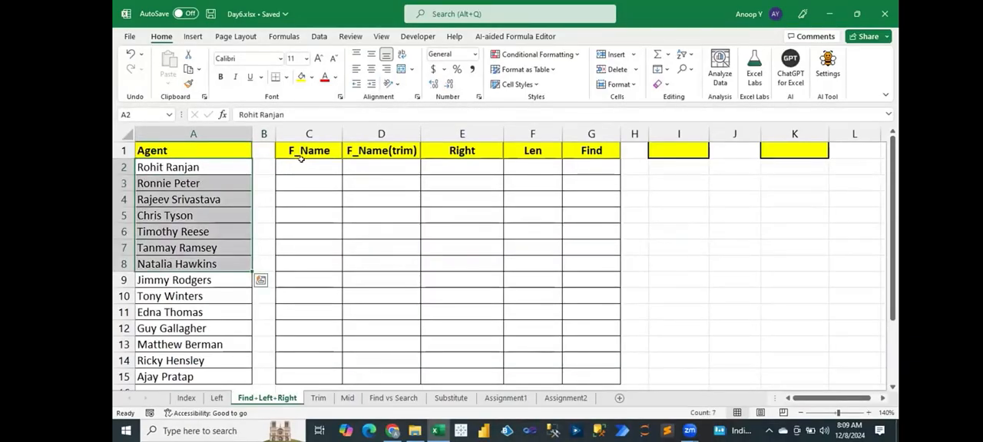
drag(294, 167, 292, 272)
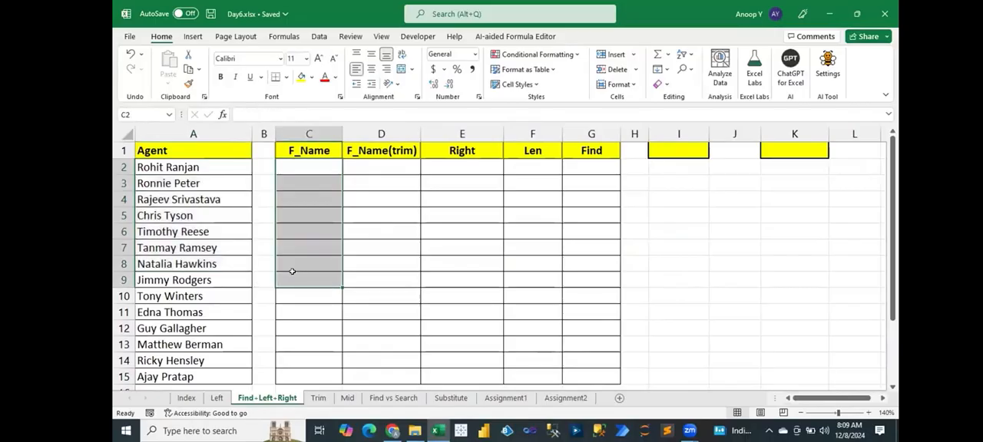
Split the Agent names in A2:A15 at spaces with Text to Columns, outputting only the first names from cell C2.
click(164, 166)
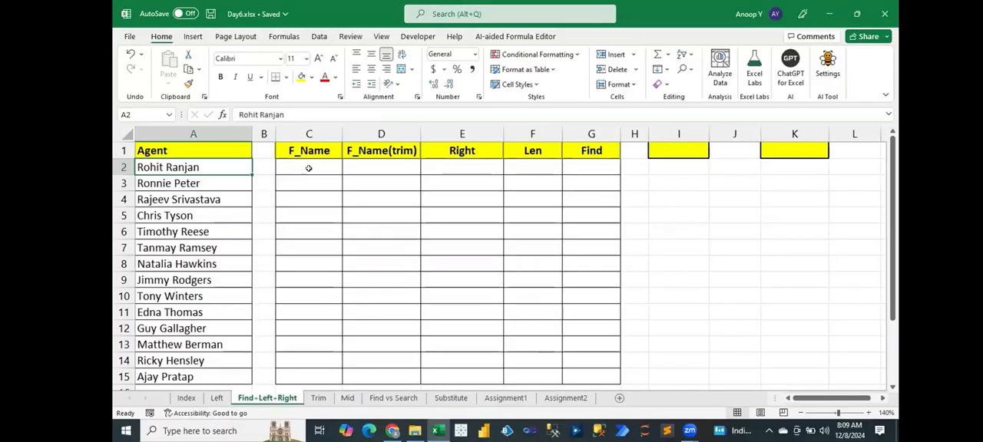
key(ctrl+shift+Down)
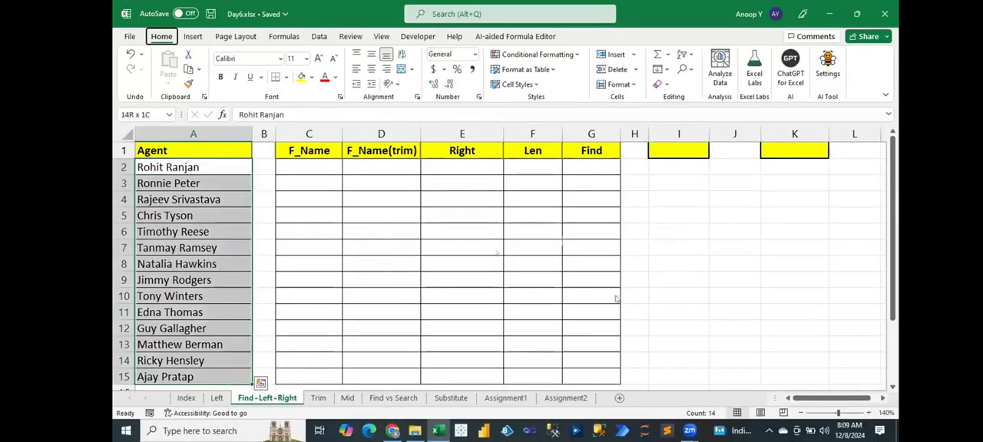
key(alt+a)
key(e)
click(753, 373)
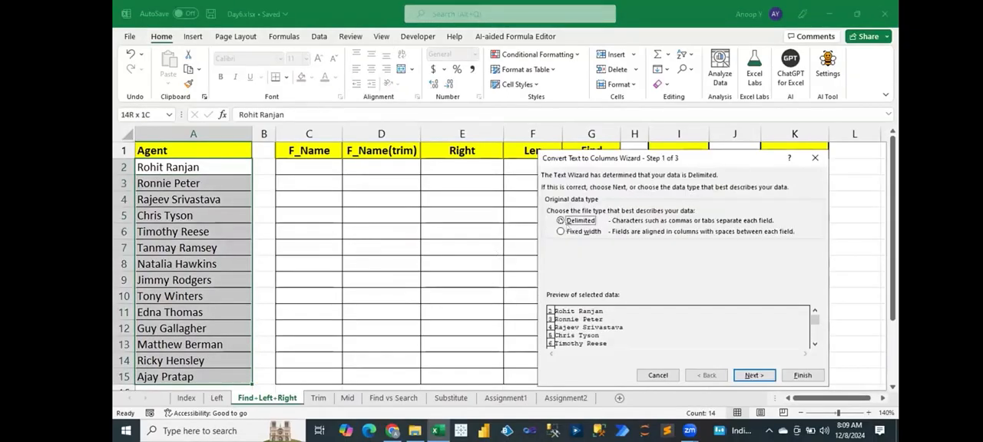
click(550, 241)
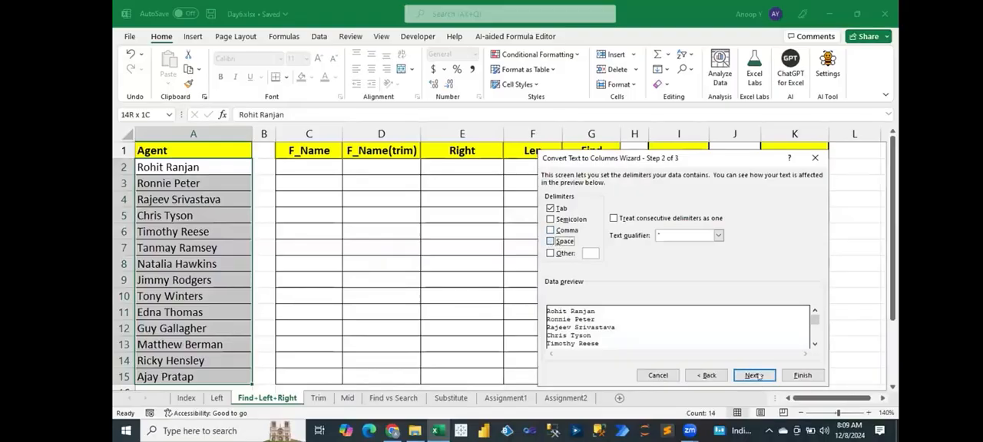
key(Return)
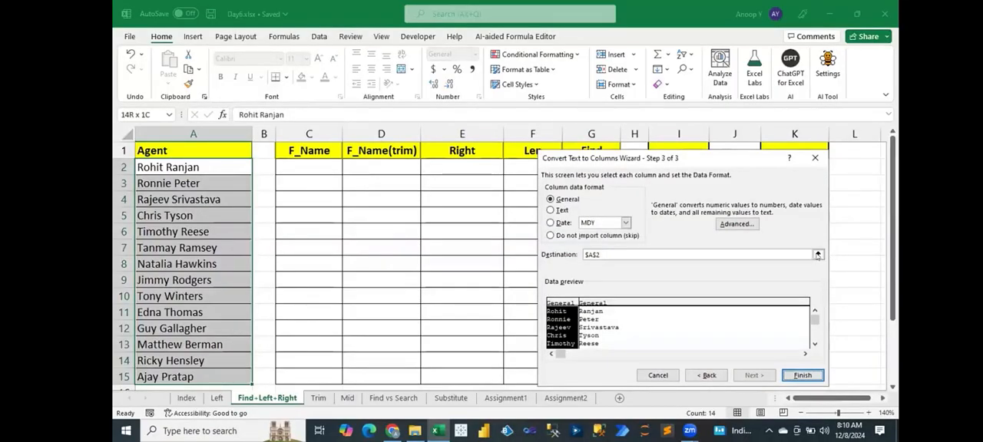
click(308, 165)
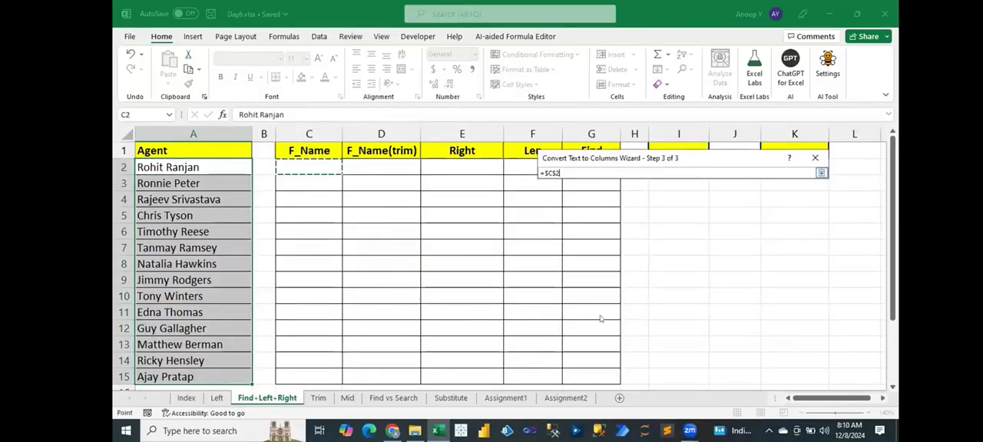
key(Return)
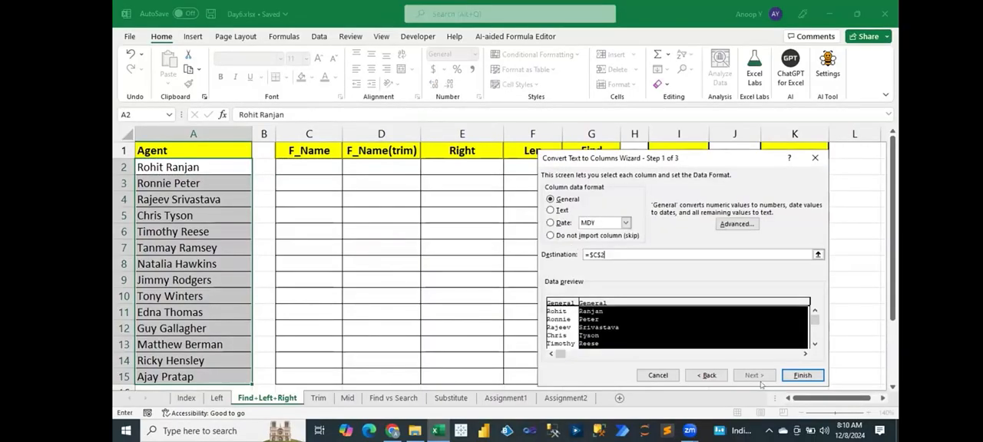
click(802, 375)
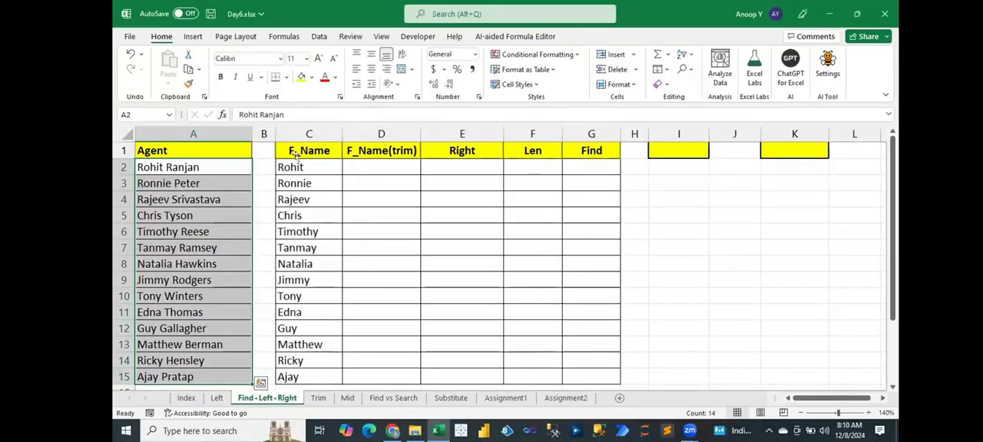
Replace the first agent's name in cell A2 with a different full name.
click(293, 151)
key(Down)
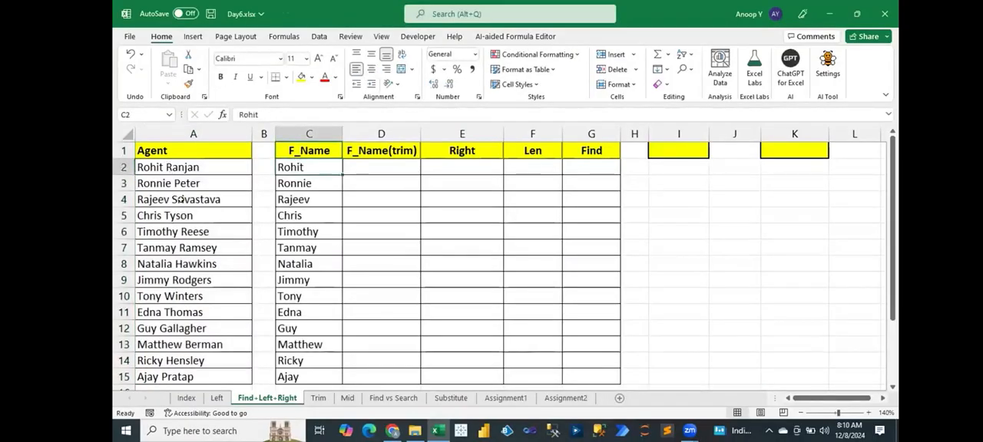
key(Left)
key(Left)
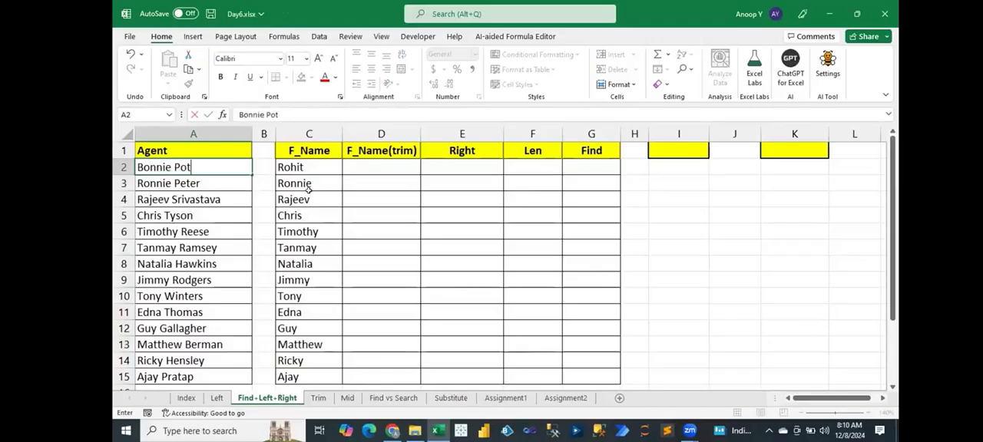
key(Return)
Compare the F_Name results with the Agent column, checking C2 against the changed name in A2.
click(310, 167)
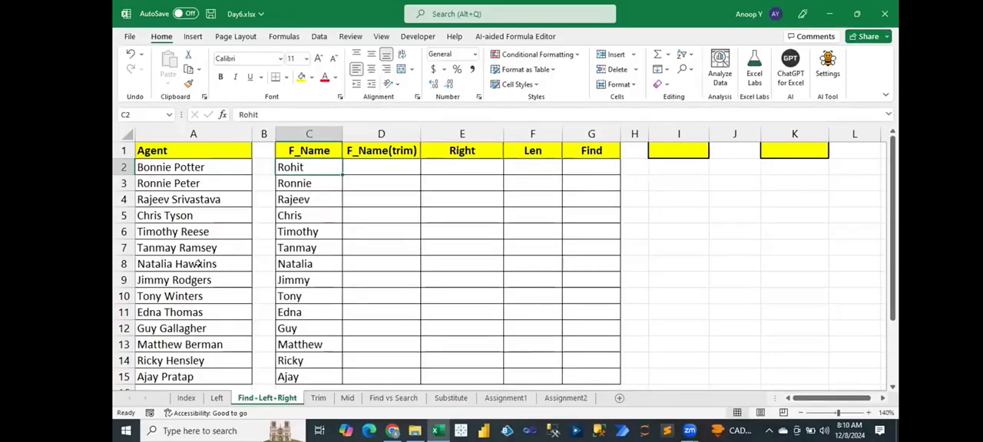
click(213, 166)
mouse_move(182, 376)
mouse_down()
mouse_move(183, 361)
mouse_move(185, 378)
mouse_up()
drag(307, 168, 293, 376)
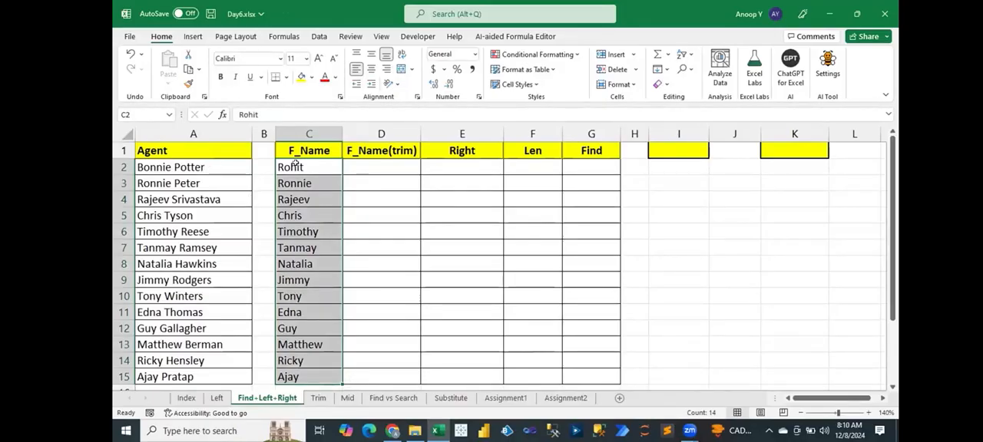
click(295, 162)
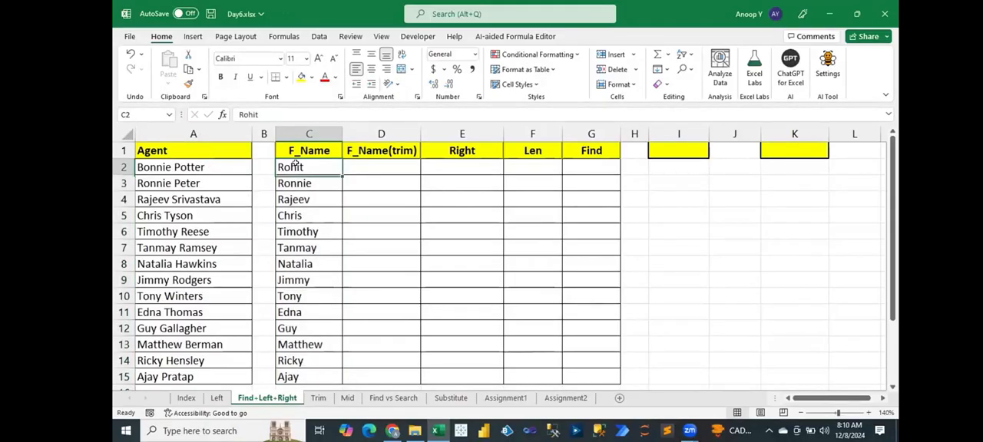
click(213, 172)
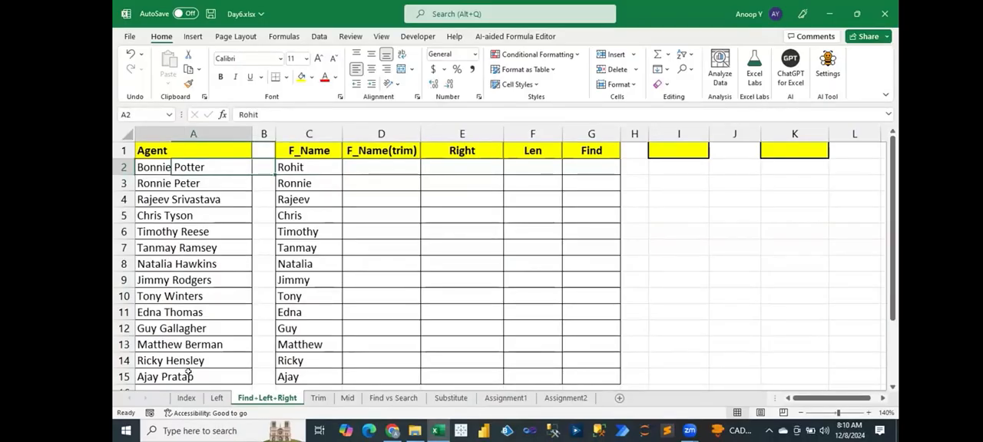
Clear the first names from the F_Name cells C2:C15 and return to the first agent in A2.
key(shift+Down)
key(shift+Down)
key(shift+Down)
key(shift+Down)
key(shift+Down)
key(shift+Down)
key(shift+Down)
drag(185, 377, 186, 377)
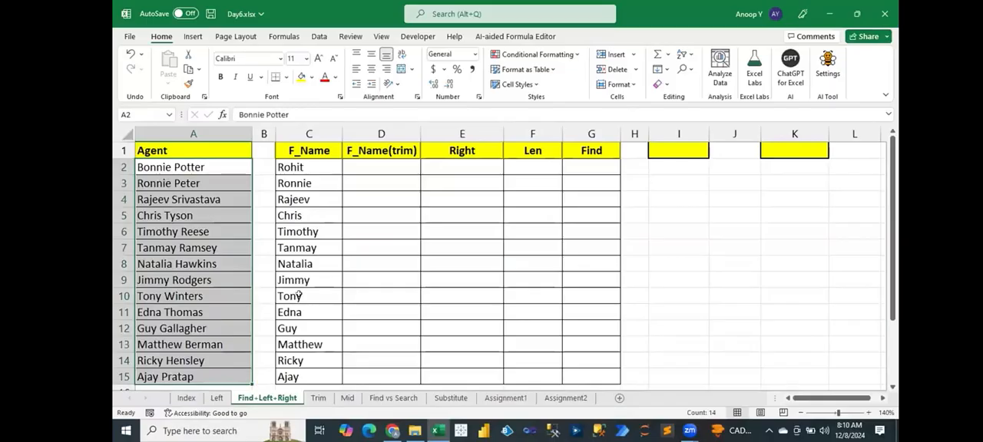
drag(304, 167, 301, 296)
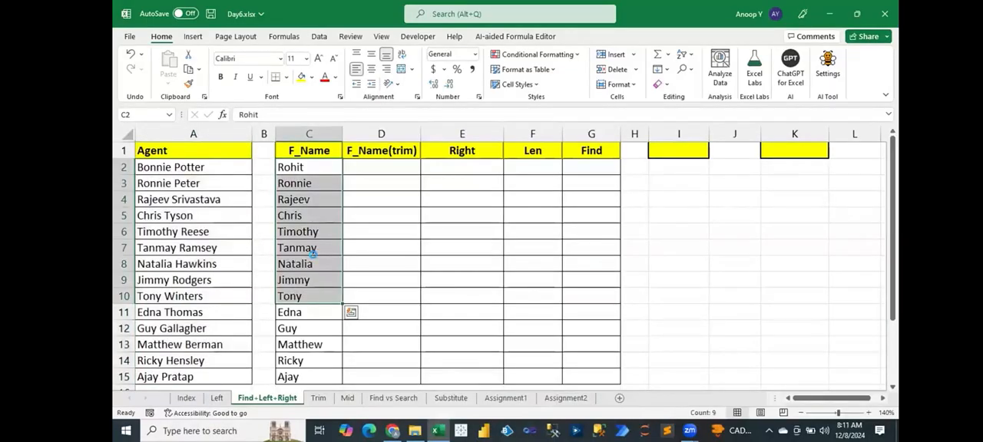
click(313, 257)
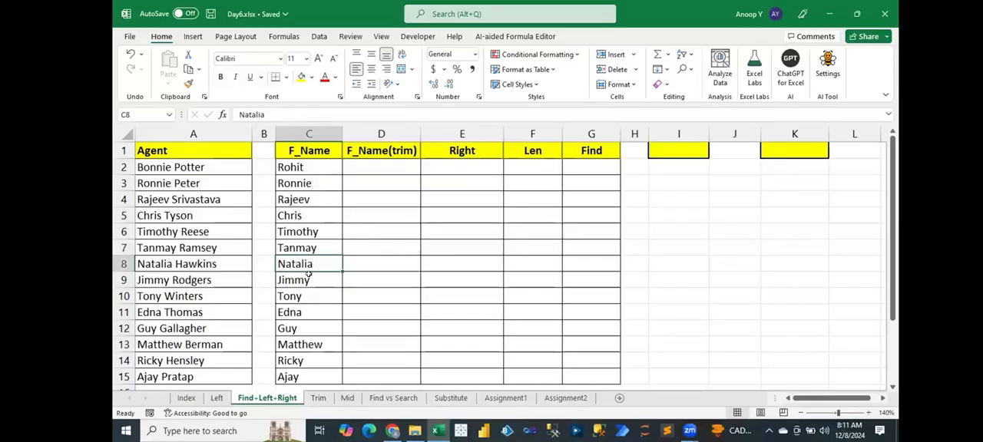
key(ctrl+Up)
key(Down)
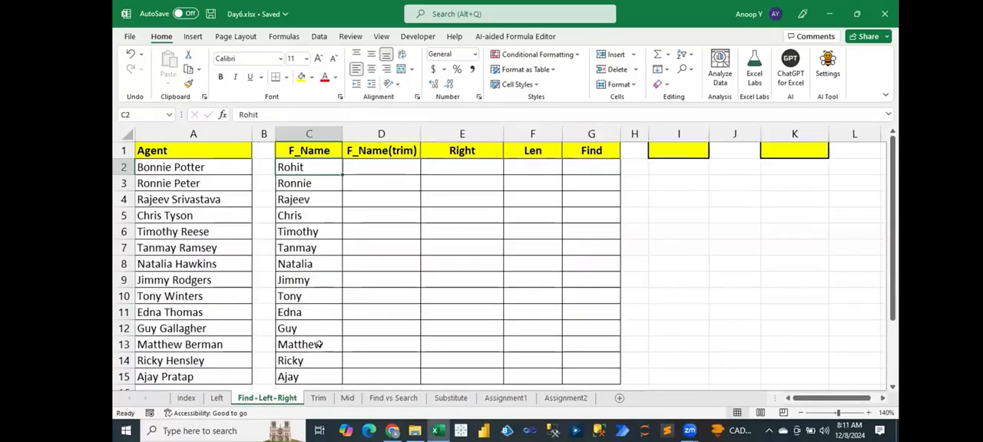
key(ctrl+shift+Down)
key(Delete)
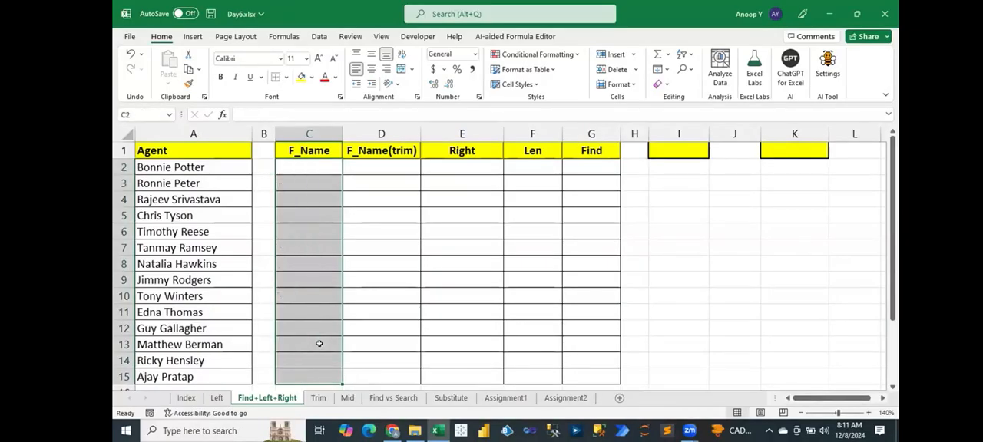
key(Right)
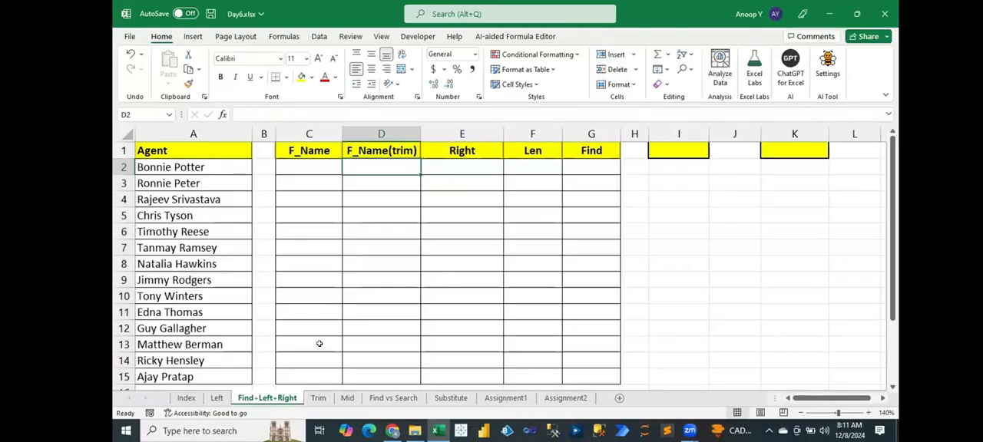
key(Left)
key(Left)
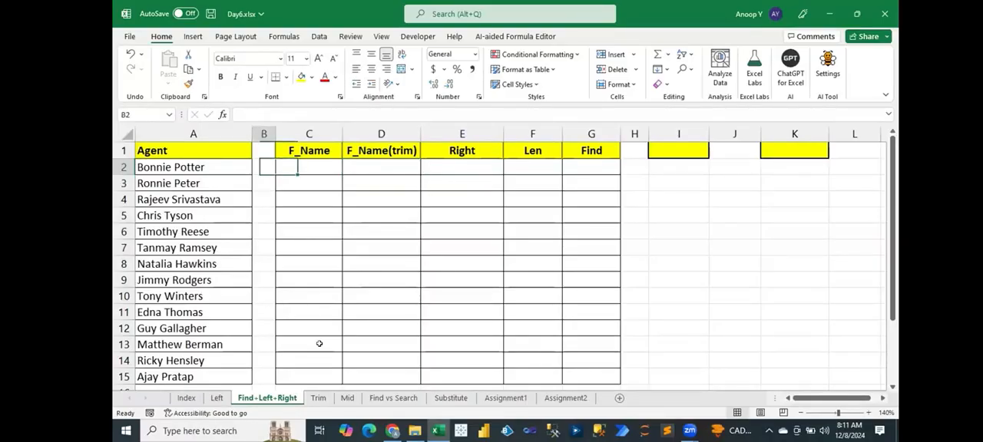
key(Left)
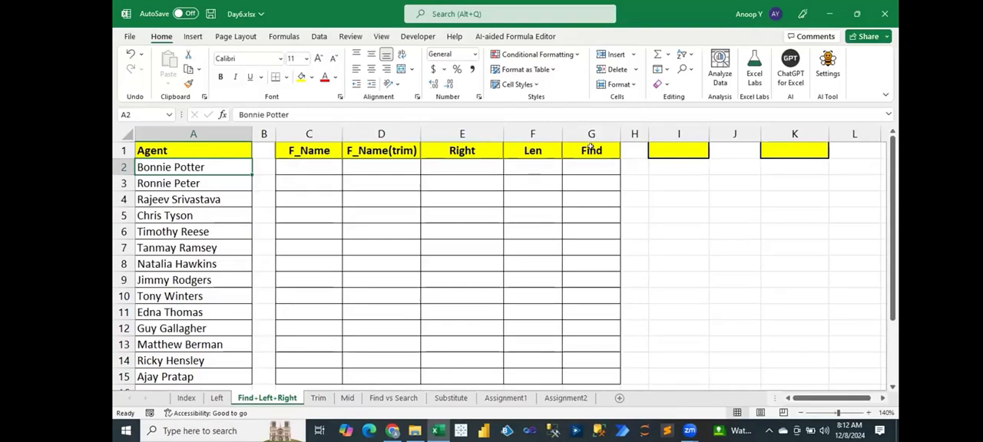
Enter =FIND(" ",A2) in cell G2 to locate the space in the first agent's name.
click(593, 152)
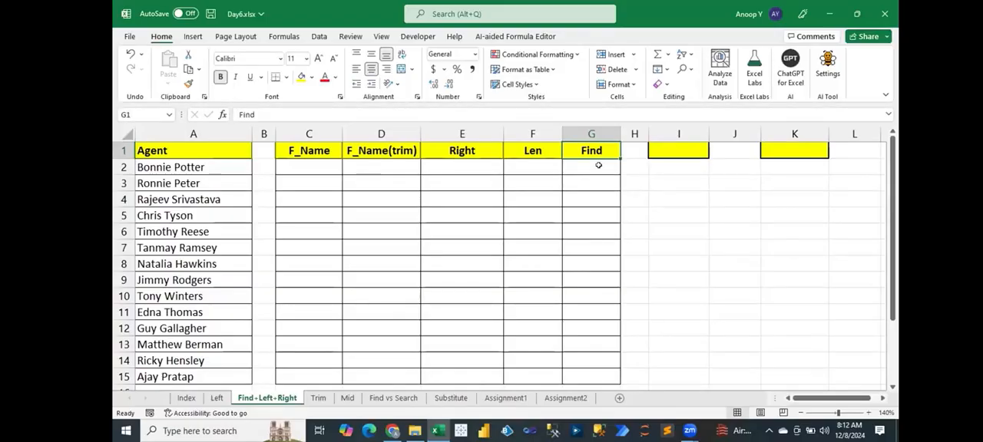
click(598, 165)
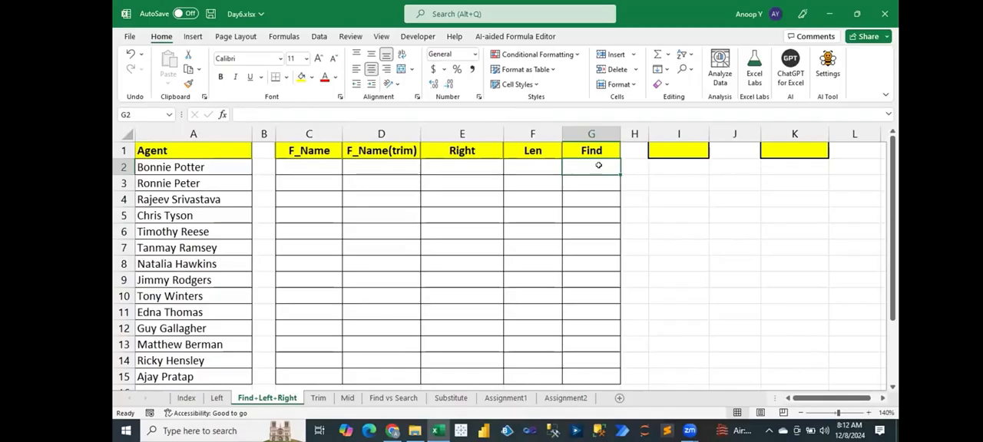
text(=fin)
double_click(626, 182)
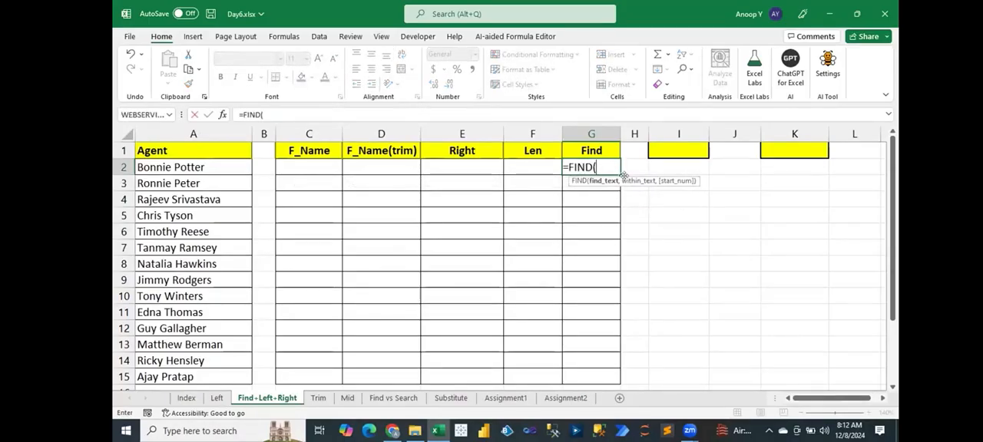
text(" ",)
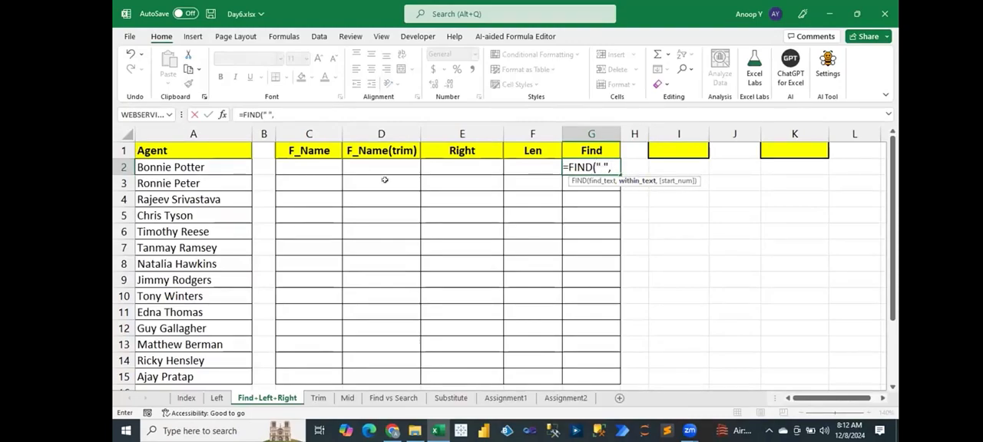
click(166, 165)
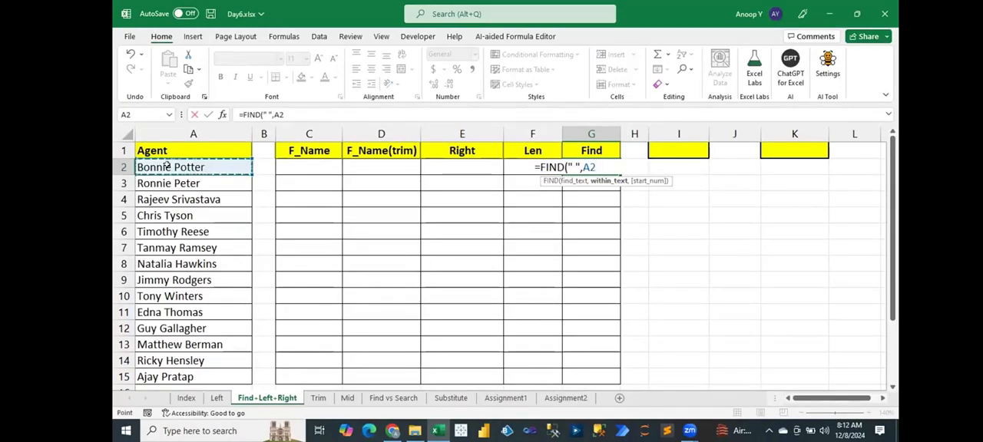
text(,)
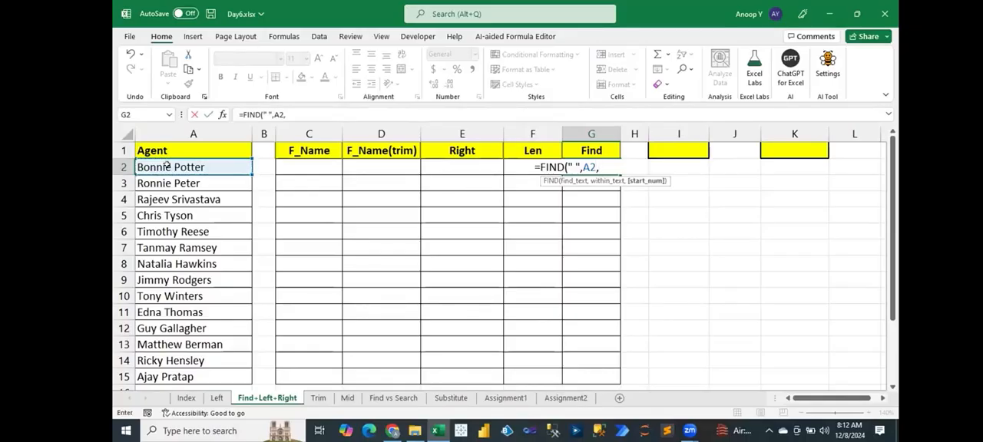
text(1)
key(BackSpace)
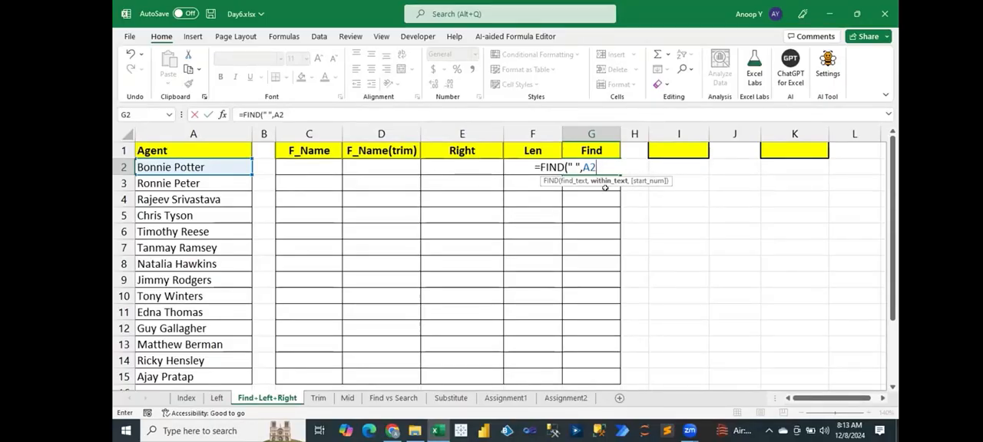
text())
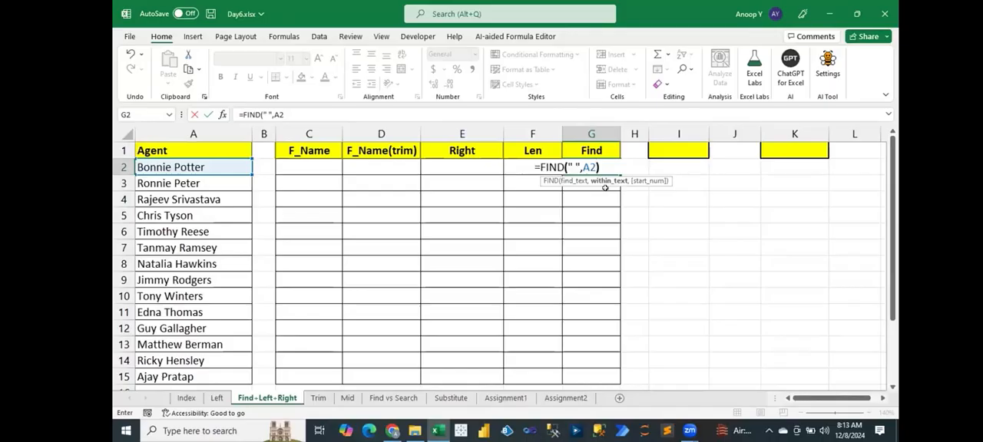
key(Return)
Fill the FIND formula from G2 down to G15 and check G2 against the name in A2.
click(613, 171)
drag(616, 171, 609, 377)
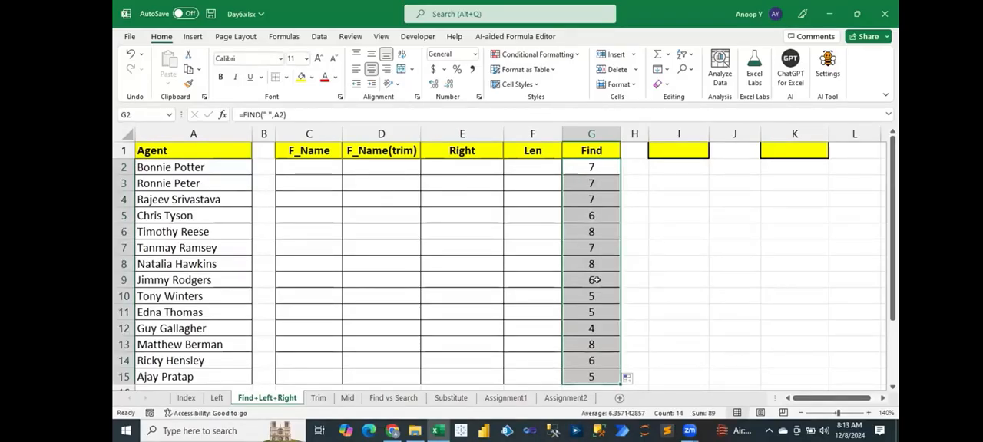
click(588, 167)
click(191, 162)
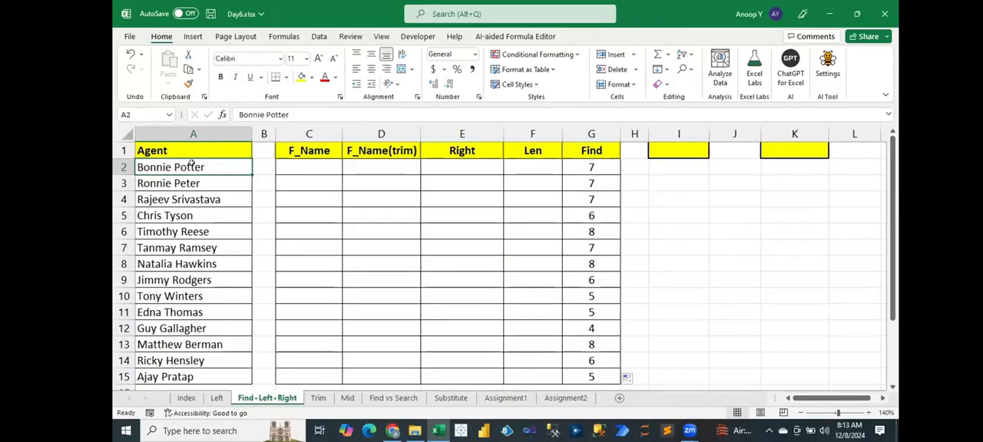
click(591, 167)
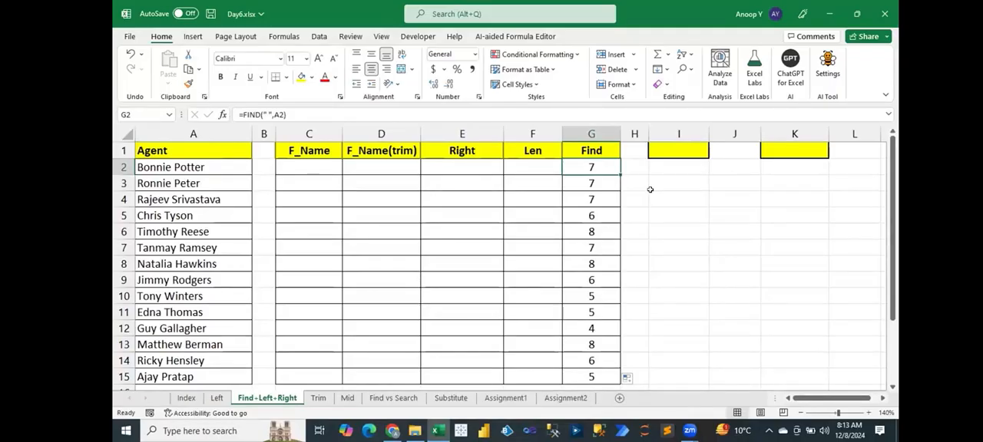
Enter =LEFT(A2,FIND(" ",A2)-1) in C2 and fill it down the F_Name column to C15.
click(295, 164)
text(=left)
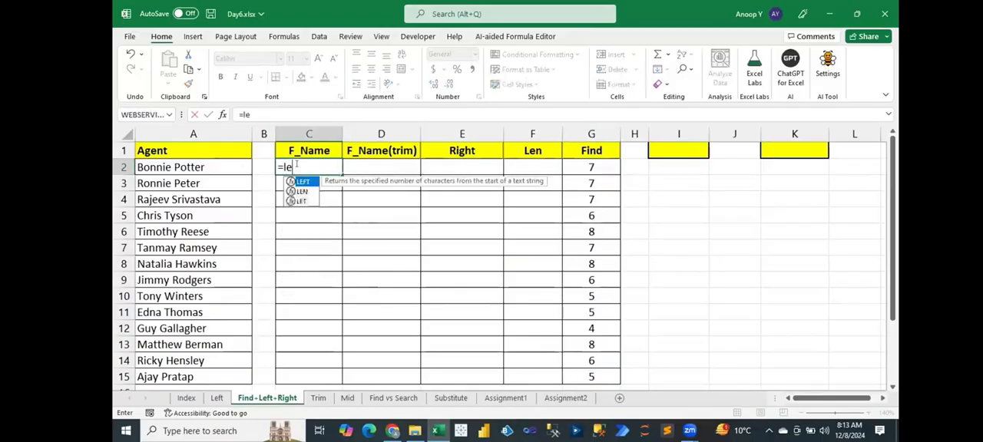
key(Tab)
key(Left)
key(Left)
text(,find()
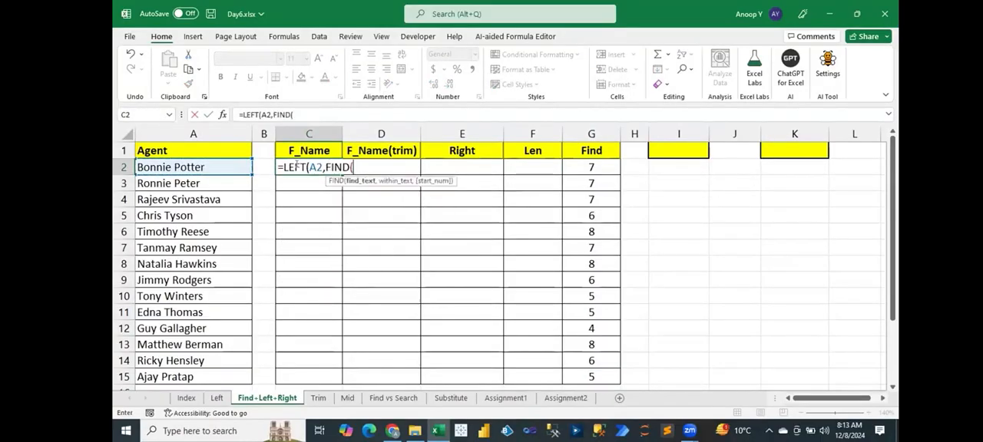
text(" ",)
key(Left)
key(Left)
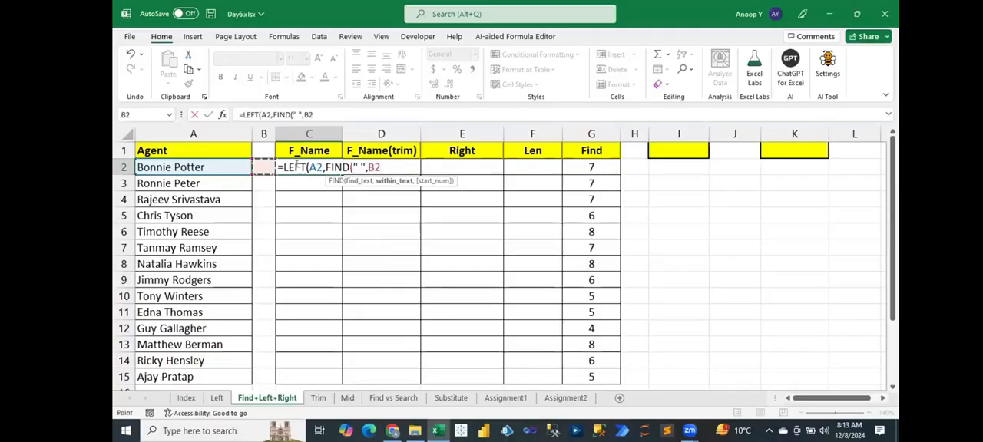
text())
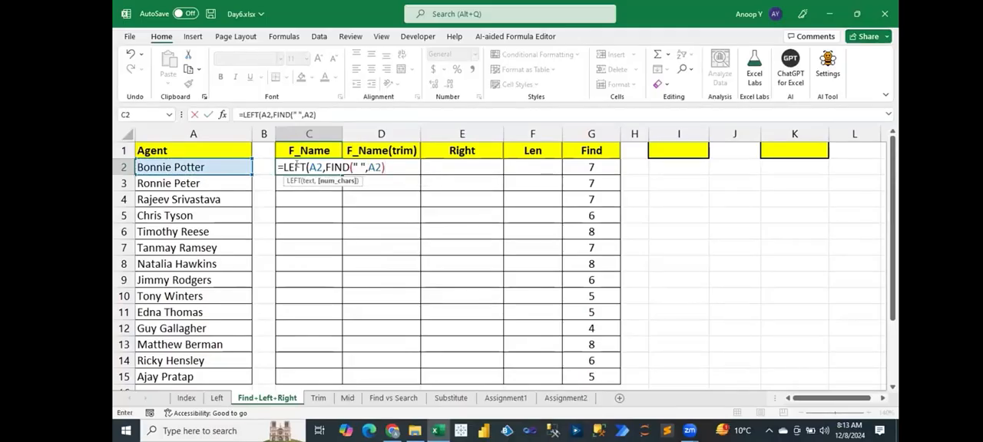
text(-1))
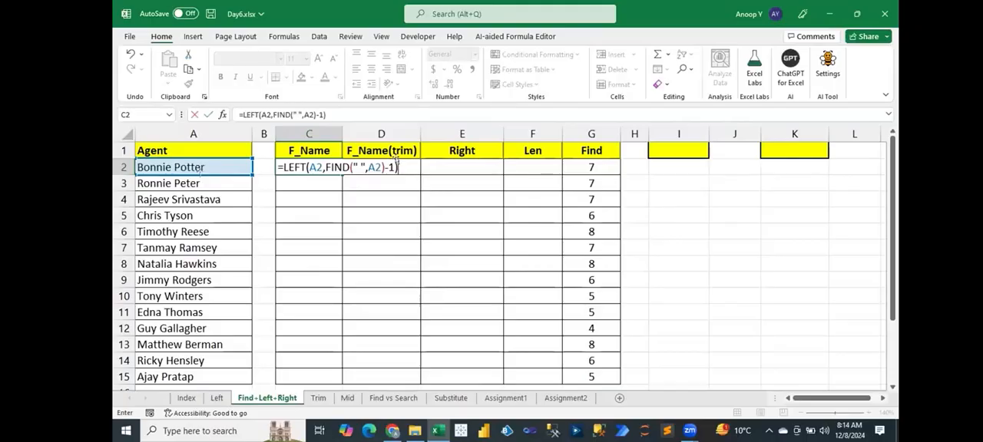
key(Return)
key(Return)
click(322, 161)
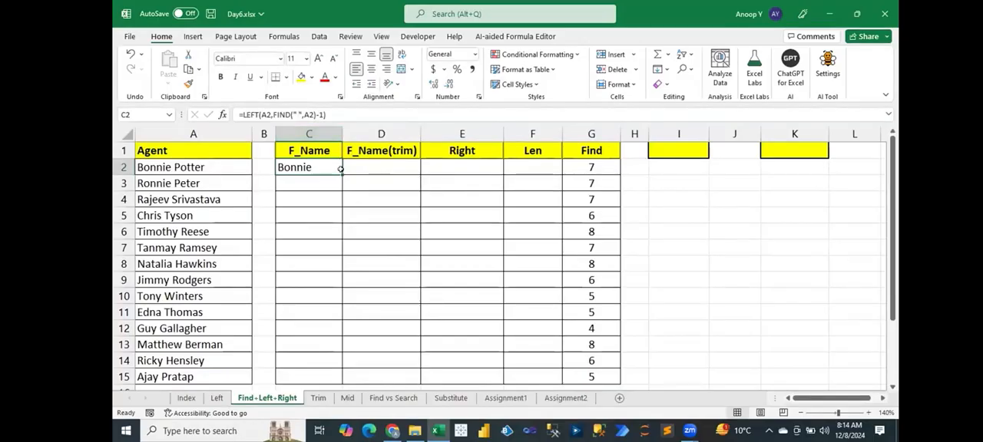
drag(342, 175, 335, 381)
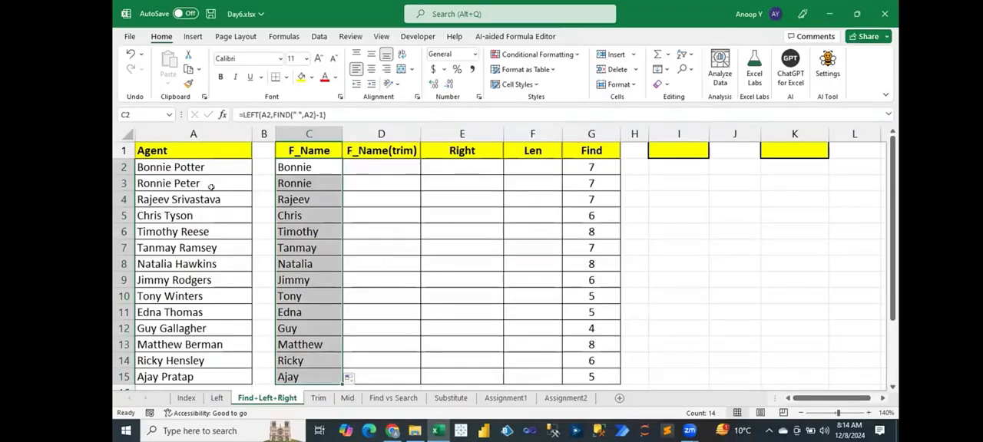
Fill the Agent column from A2 down to A15 with a new series of names and save the workbook.
click(222, 167)
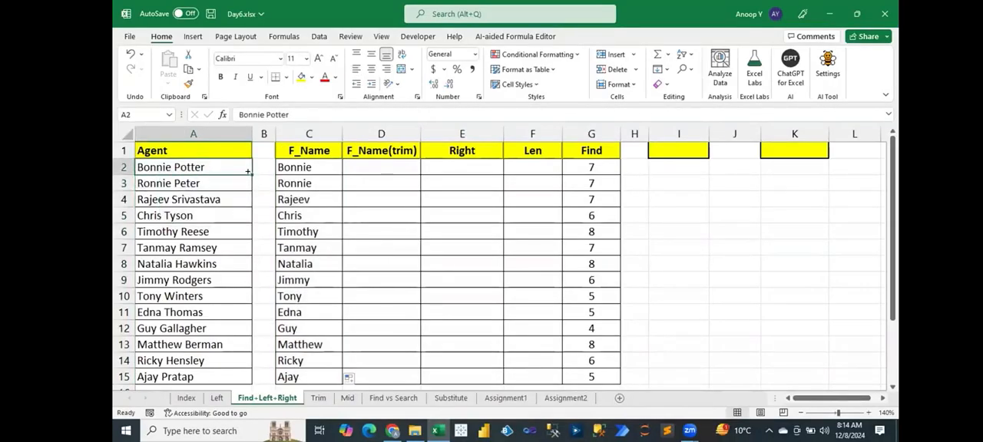
drag(305, 168, 307, 376)
drag(221, 169, 240, 367)
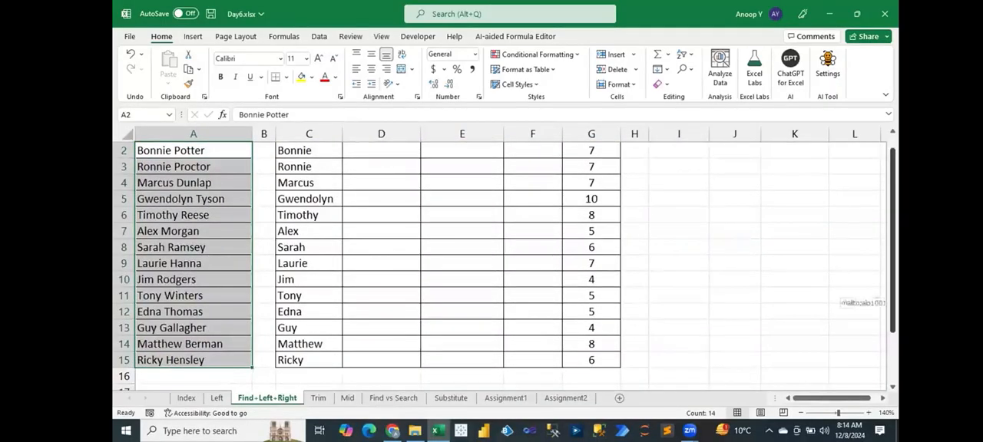
scroll(860, 304, up, 1)
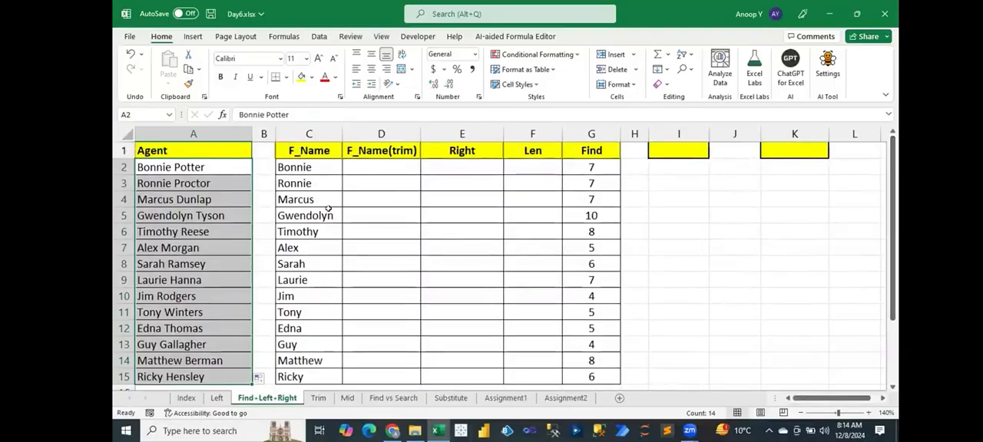
click(310, 168)
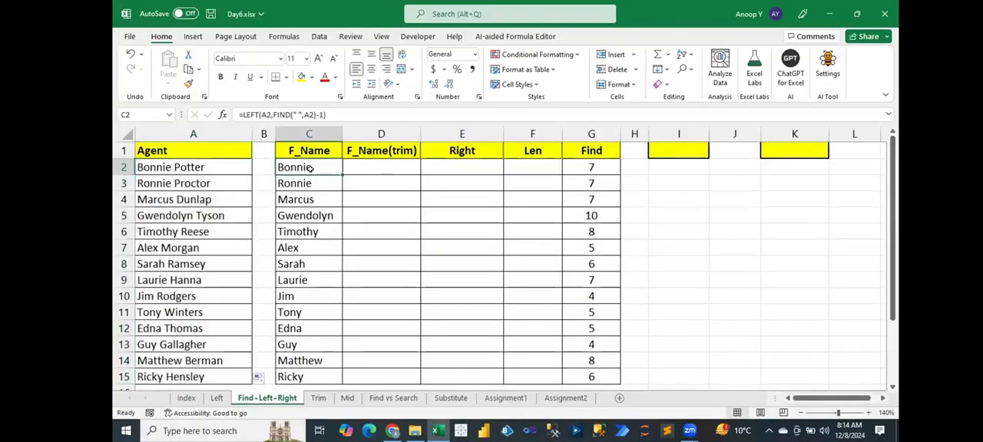
key(ctrl+s)
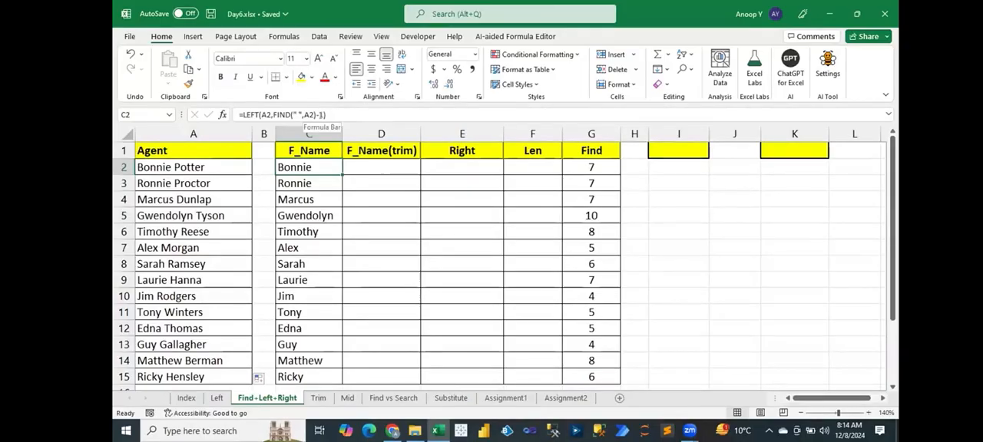
Examine the leading, middle and trailing spaces of the name in cell B5 on the Trim sheet.
click(384, 152)
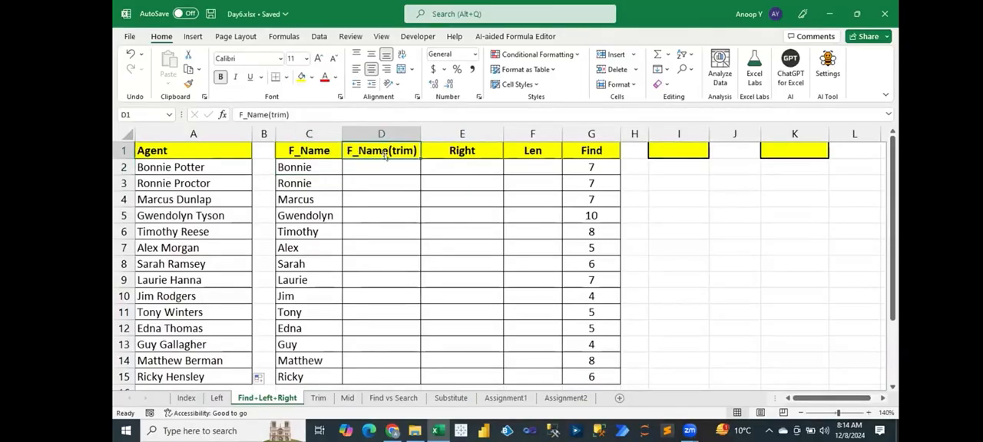
click(318, 398)
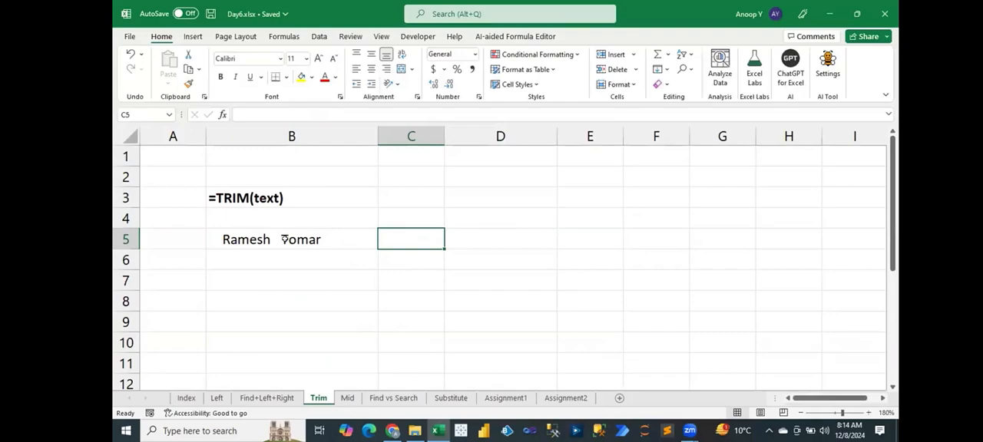
double_click(222, 239)
drag(222, 239, 207, 239)
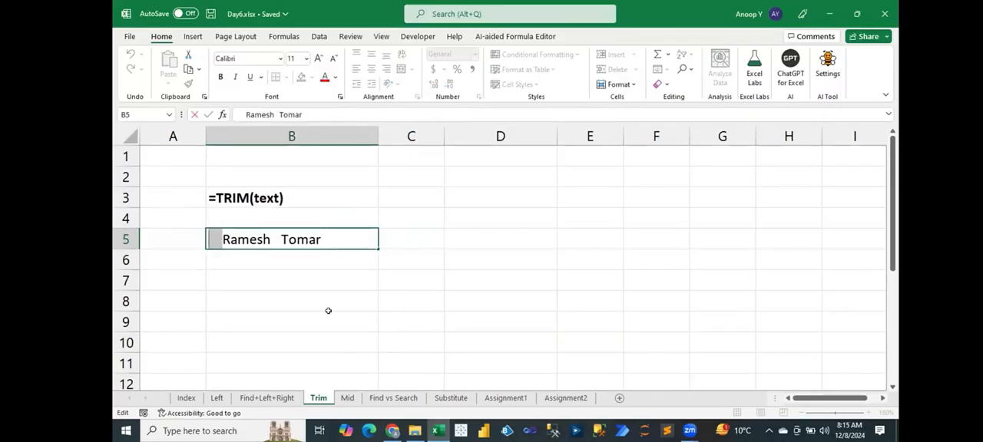
click(219, 238)
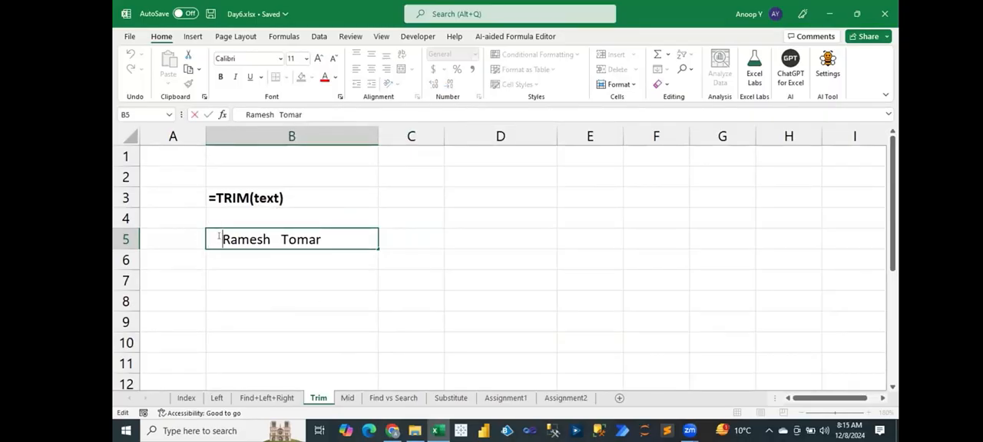
drag(221, 239, 207, 239)
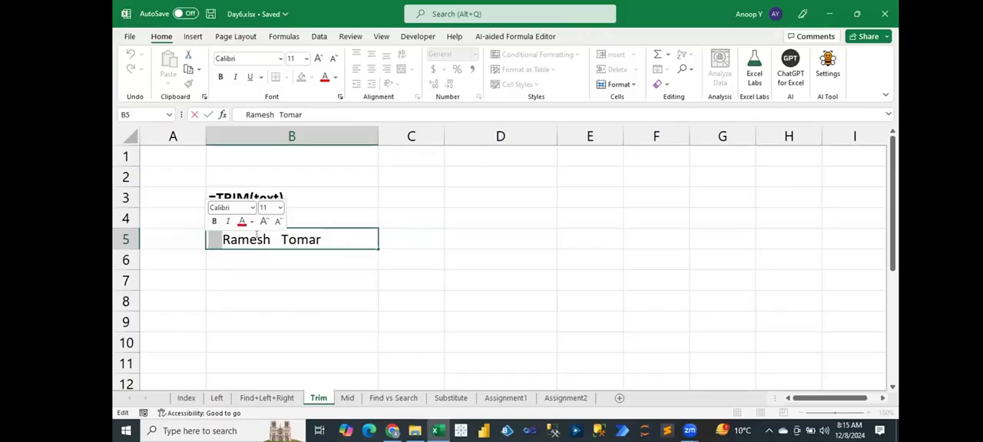
drag(271, 239, 281, 239)
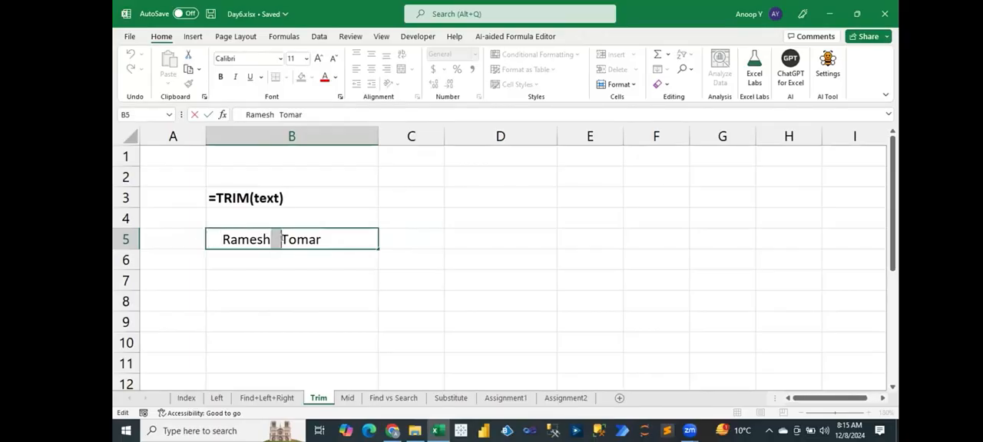
click(356, 239)
double_click(356, 239)
Enter =TRIM(B5) in cell D5 to remove the extra spaces from the name.
click(505, 243)
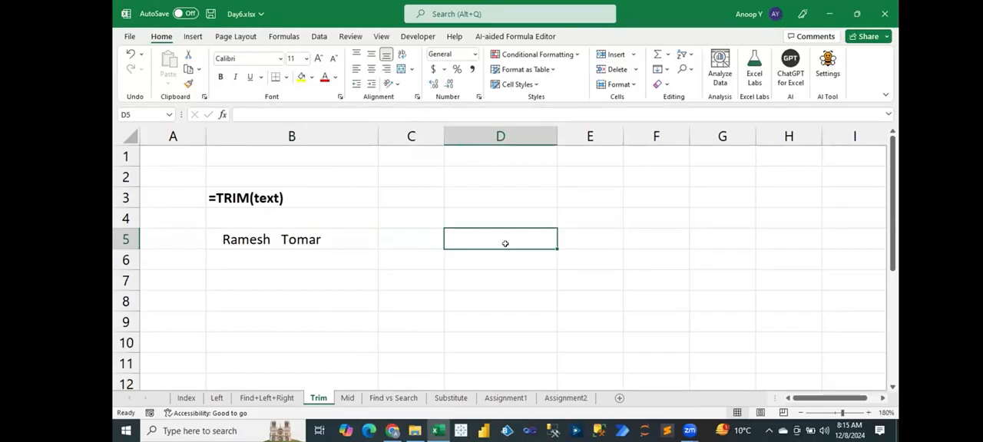
text(=trim)
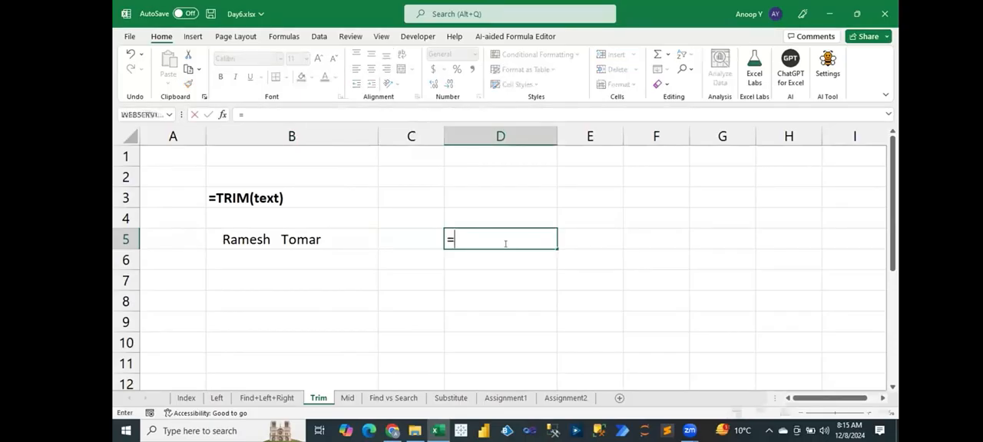
key(Tab)
key(Left)
key(Left)
key(Left)
key(Right)
key(Return)
Replace the TRIM formula in D5 with its value by pasting the cell over itself as values.
click(504, 242)
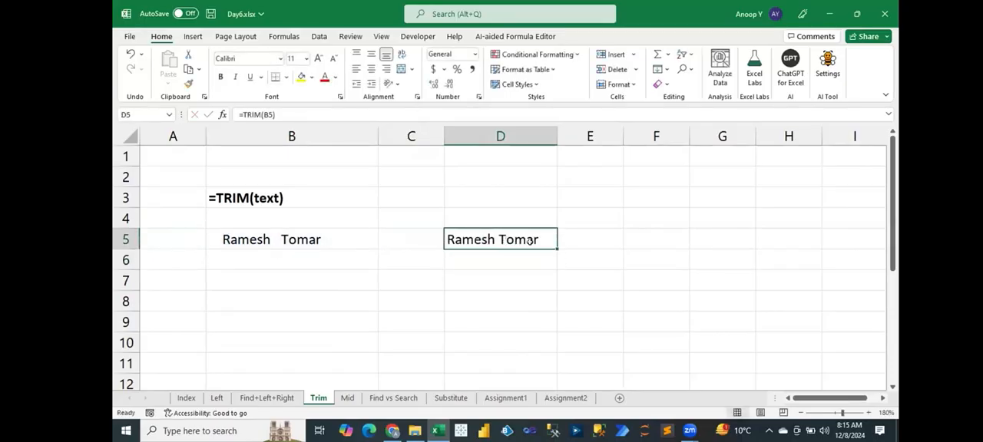
key(ctrl+c)
key(ctrl+alt+v)
key(v)
key(Return)
key(Escape)
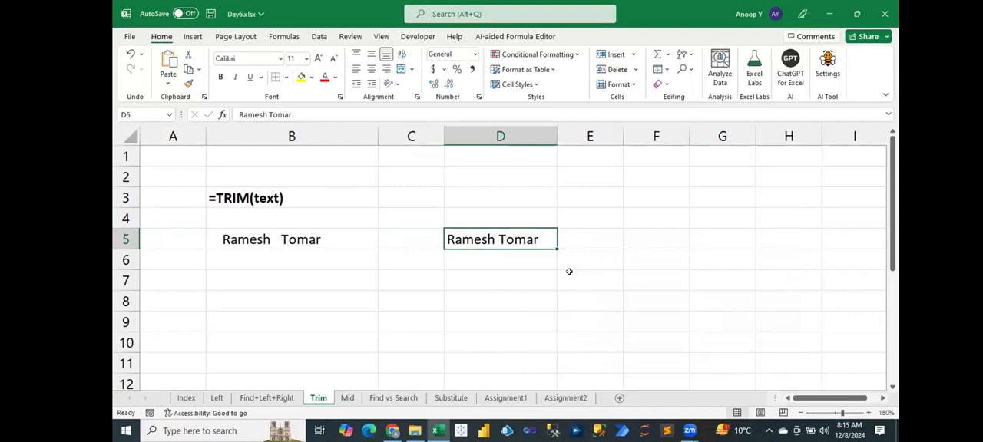
Check the characters of the pasted text in D5 for extra spaces and undo the values-only paste.
double_click(543, 238)
key(Left)
key(Left)
key(Left)
key(Left)
key(Left)
key(Left)
key(Left)
key(Left)
key(Left)
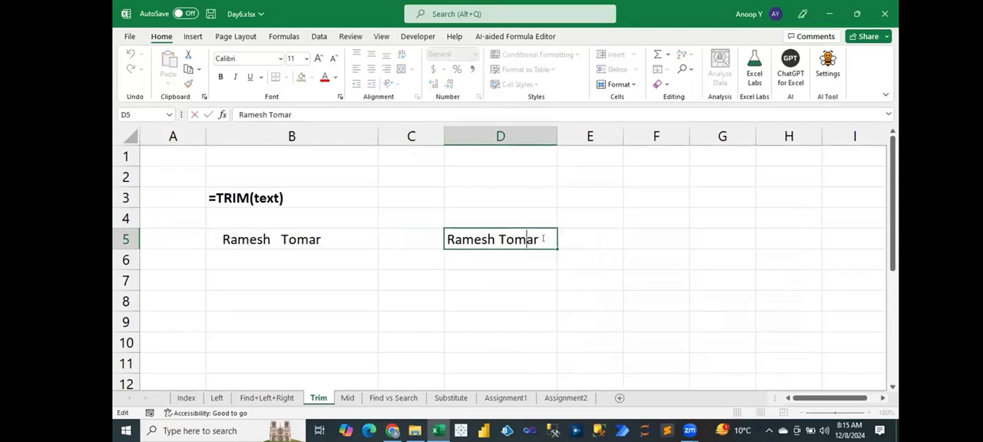
key(Left)
key(Left)
key(Left)
key(Escape)
key(ctrl+z)
key(Escape)
Save the workbook and enter =LEFT(A2,FIND(" ",A2)) in cell D2 on the Find+Left+Right sheet.
key(ctrl+s)
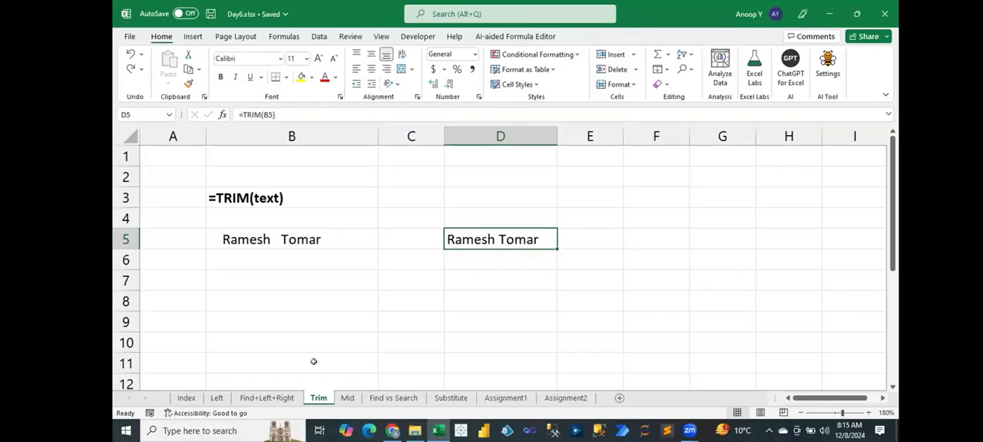
click(267, 397)
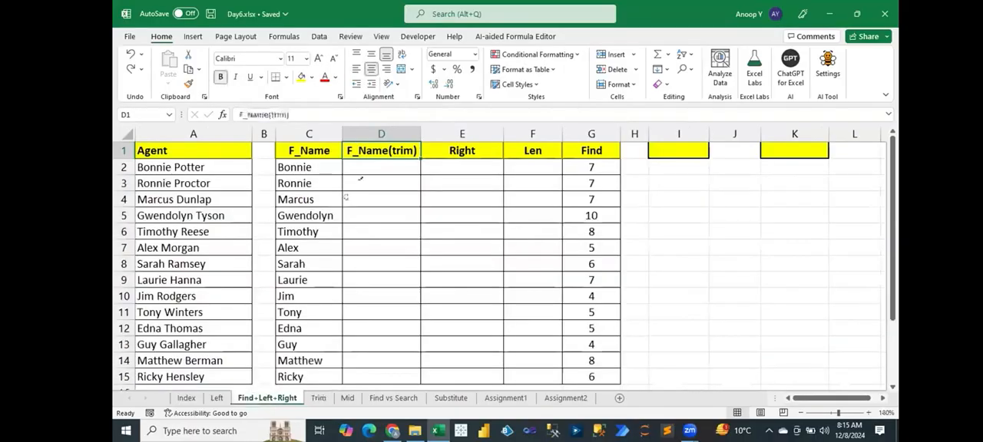
click(360, 164)
text(=lef)
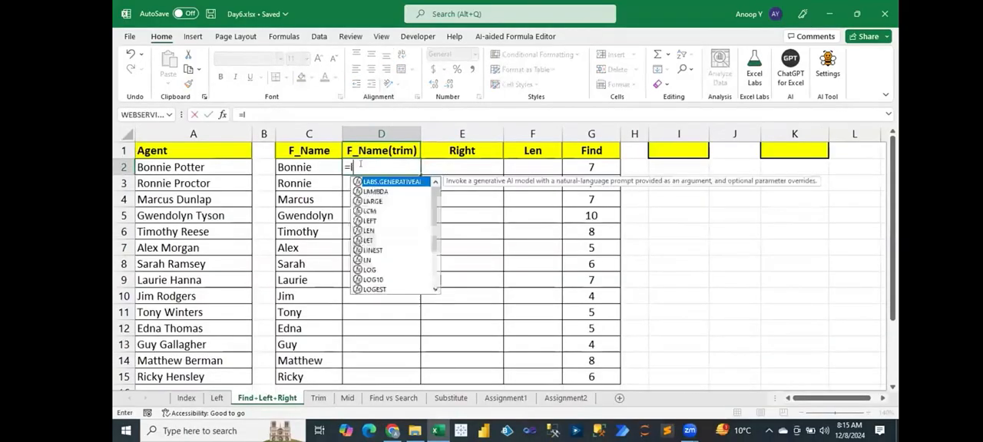
key(Tab)
key(Left)
key(Left)
key(Left)
text(,fin)
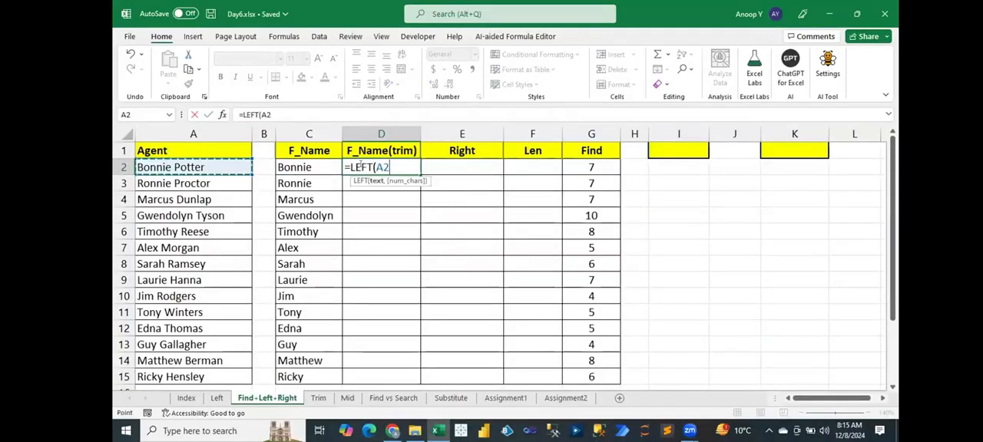
key(Tab)
text(" ",)
key(Left)
key(Left)
key(Left)
text())
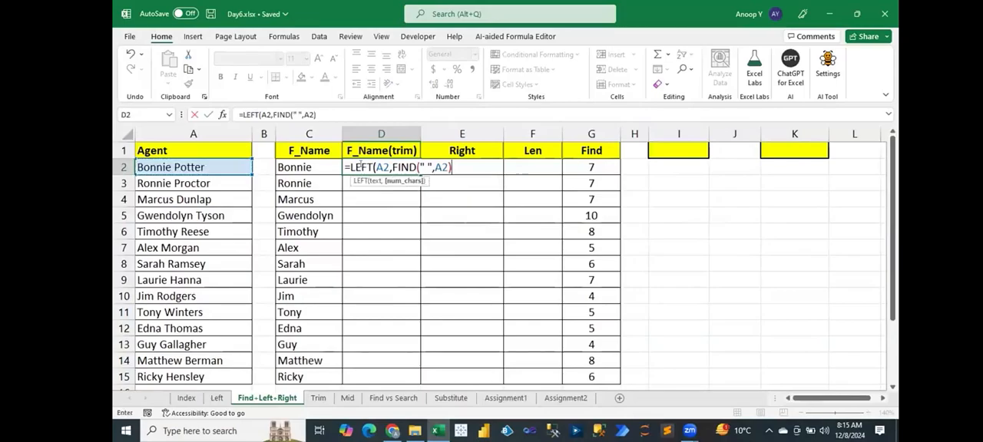
text())
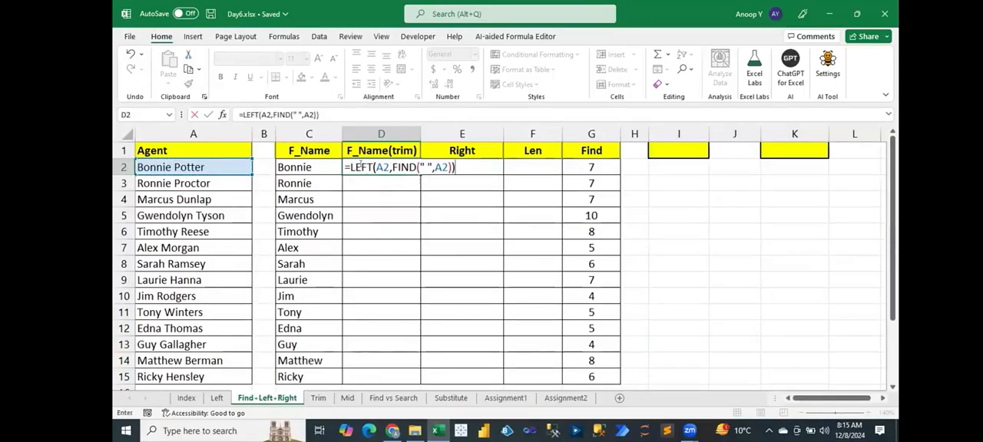
key(ctrl+Return)
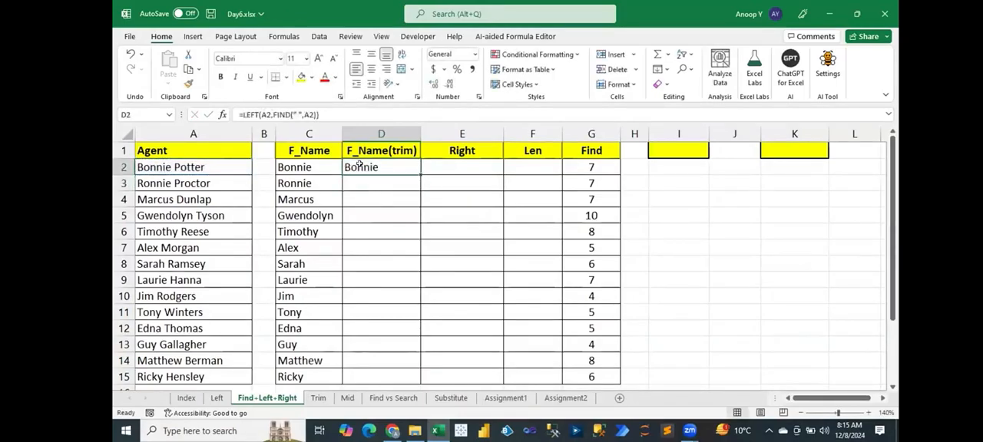
Paste D2 over itself as a value to check the first name for a trailing space, and restore the LEFT formula.
key(ctrl+c)
key(ctrl+alt+v)
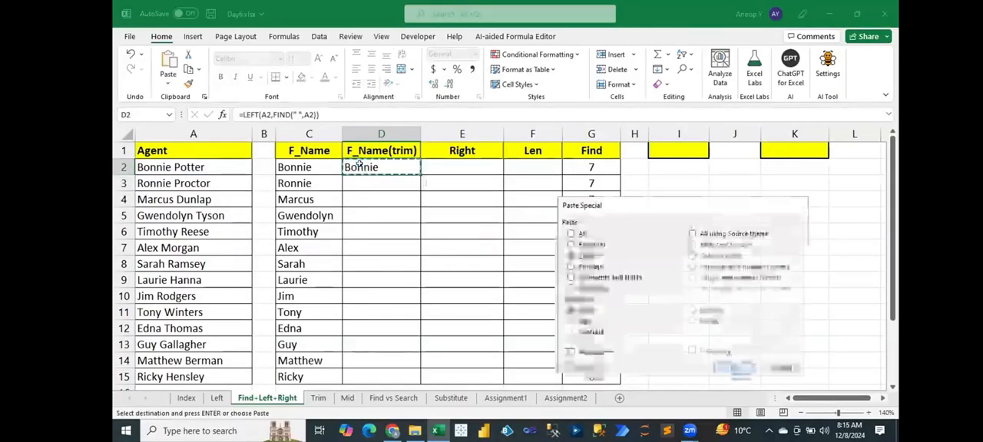
key(Return)
text(2)
key(Escape)
key(F2)
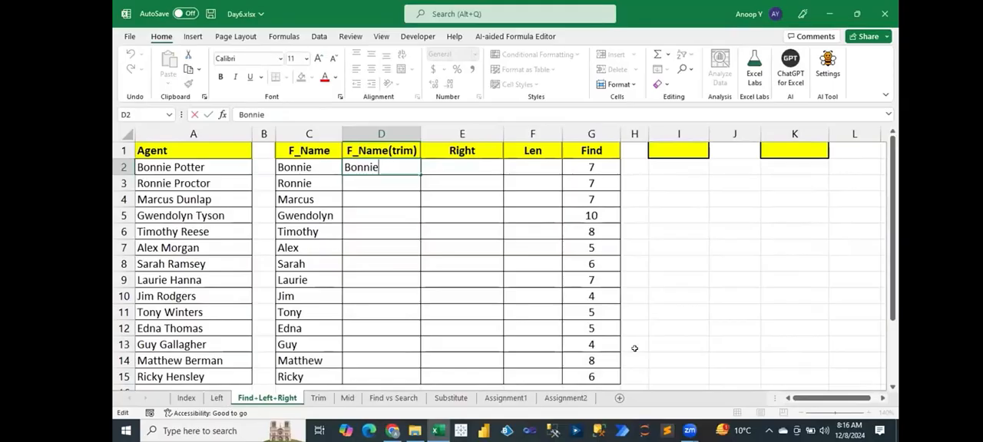
key(ctrl+Return)
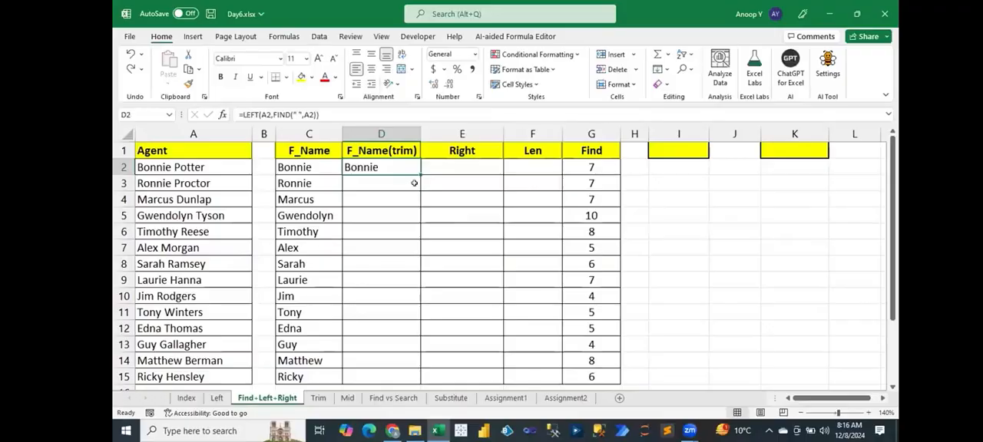
Wrap the formula in D2 with TRIM so it reads =TRIM(LEFT(A2,FIND(" ",A2))).
double_click(392, 165)
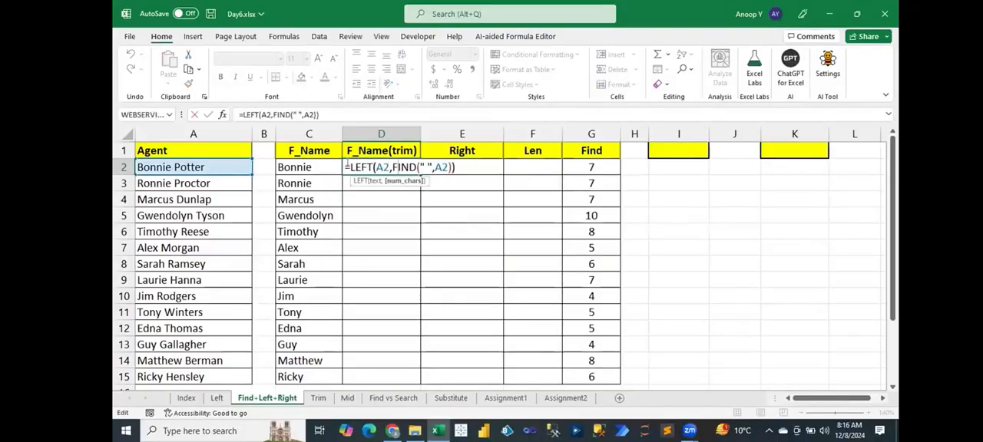
click(349, 166)
text(TRIM()
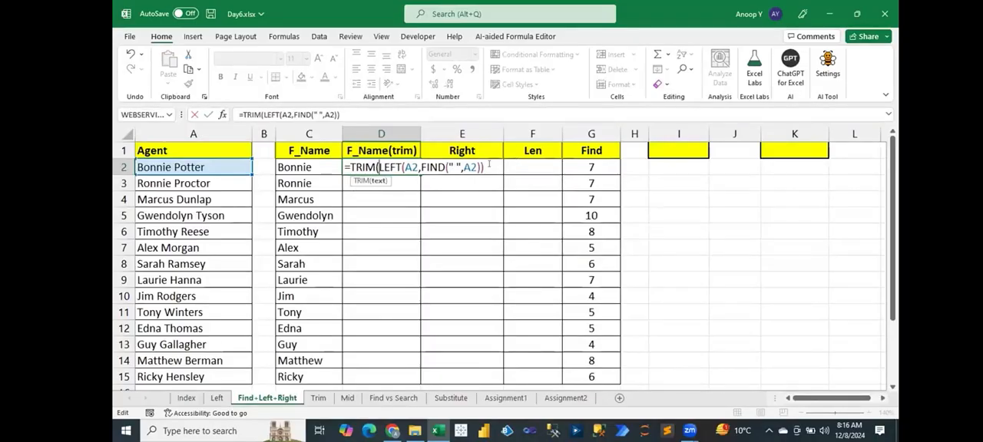
key(Return)
Paste the trimmed result in D2 as a value, check the end of its text for a space, and undo the paste.
key(Up)
key(ctrl+c)
key(alt+e)
key(s)
key(v)
key(Return)
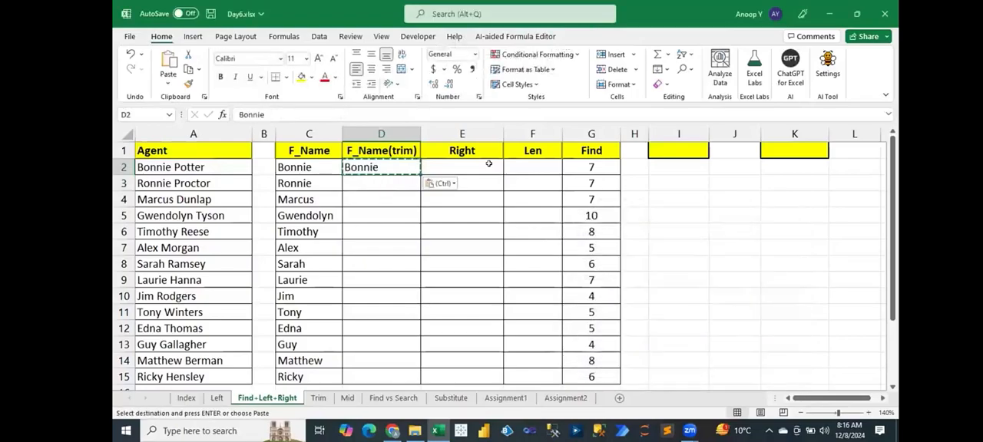
key(F2)
key(Right)
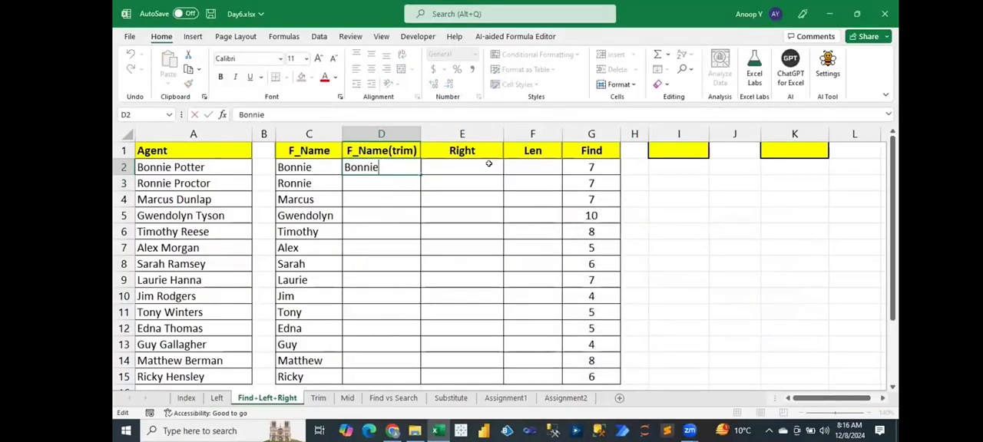
key(Escape)
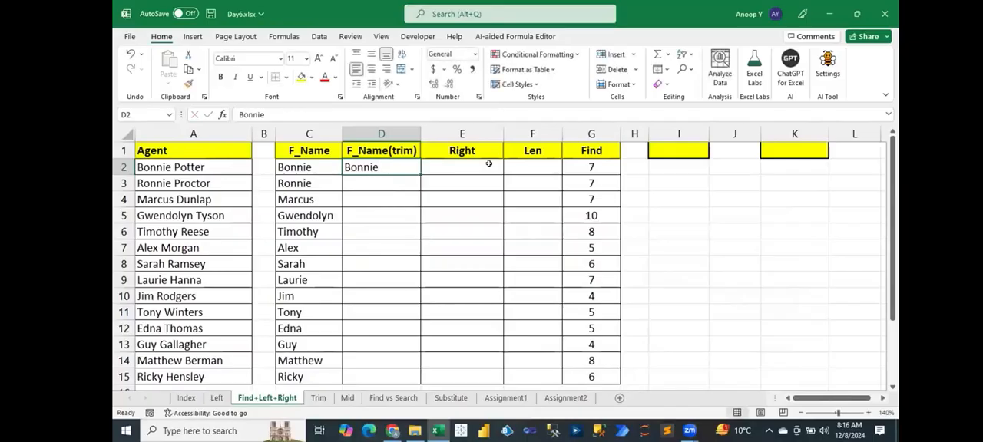
key(ctrl+z)
key(Escape)
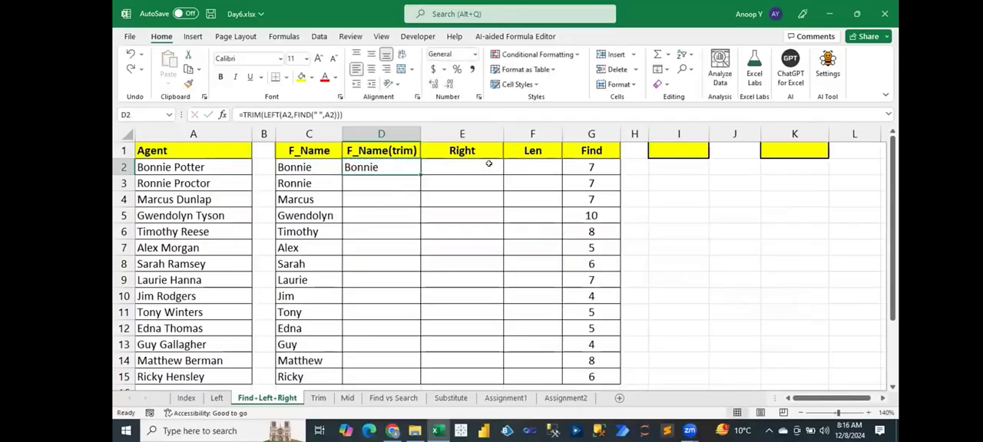
Fill the TRIM formula from D2 down to D15, compare it with the C2 formula, and save the workbook.
double_click(420, 170)
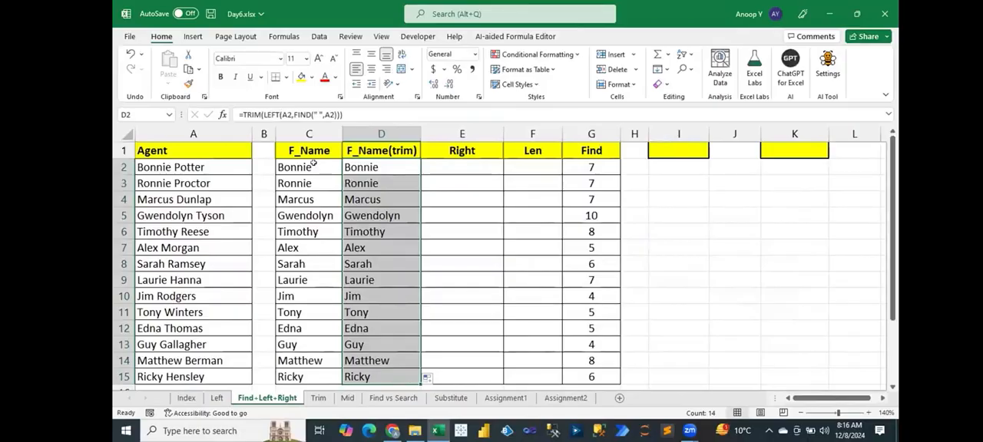
drag(374, 169, 372, 267)
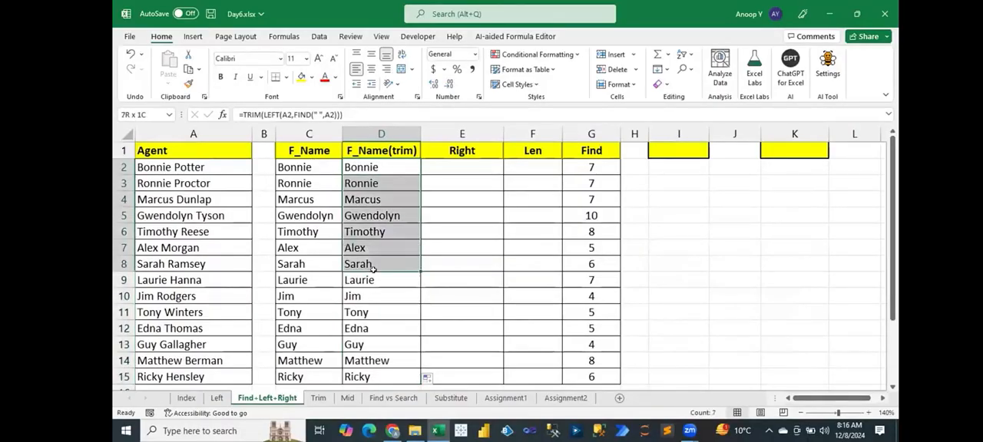
click(320, 169)
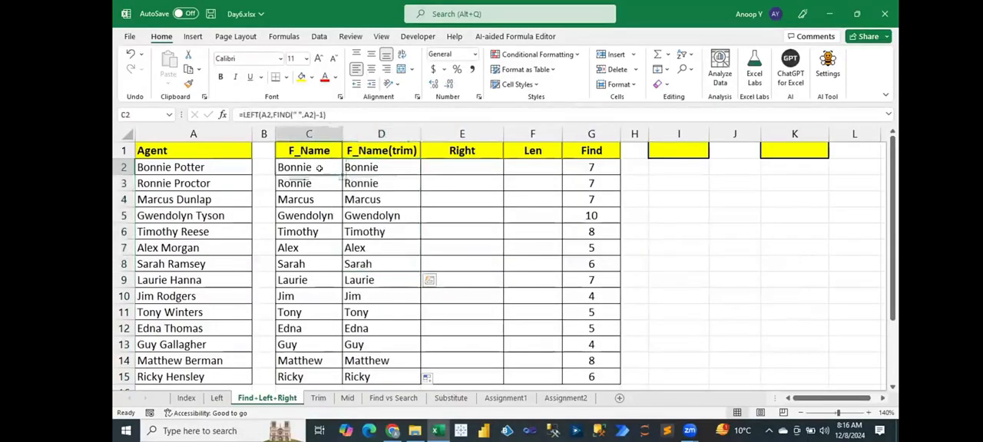
key(ctrl+s)
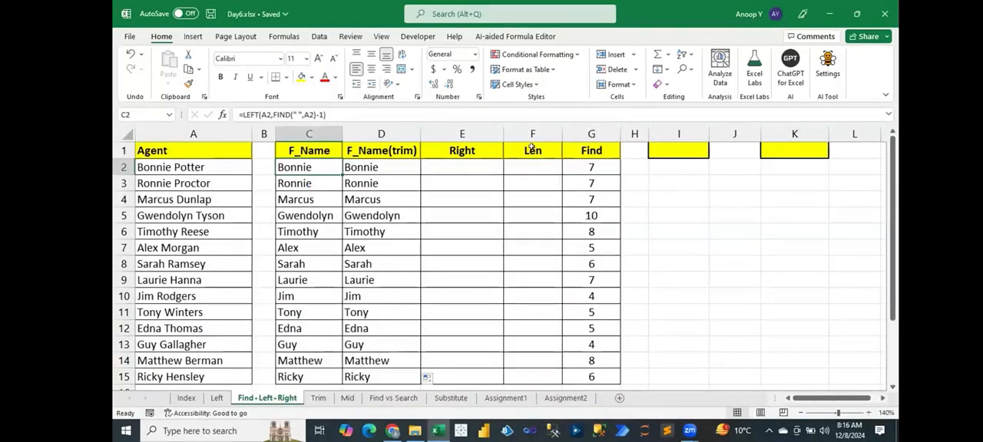
Review the first-name formulas in D2 and C2 and the arguments of the FIND formula in G2.
click(358, 165)
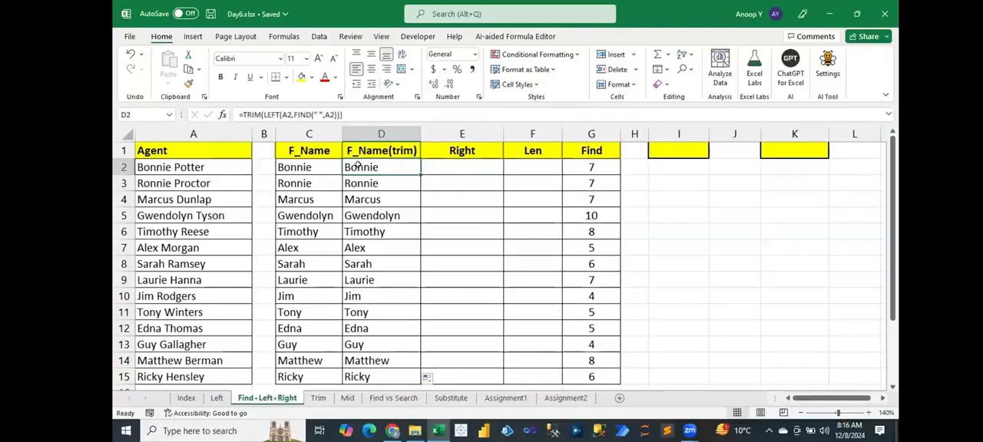
double_click(591, 167)
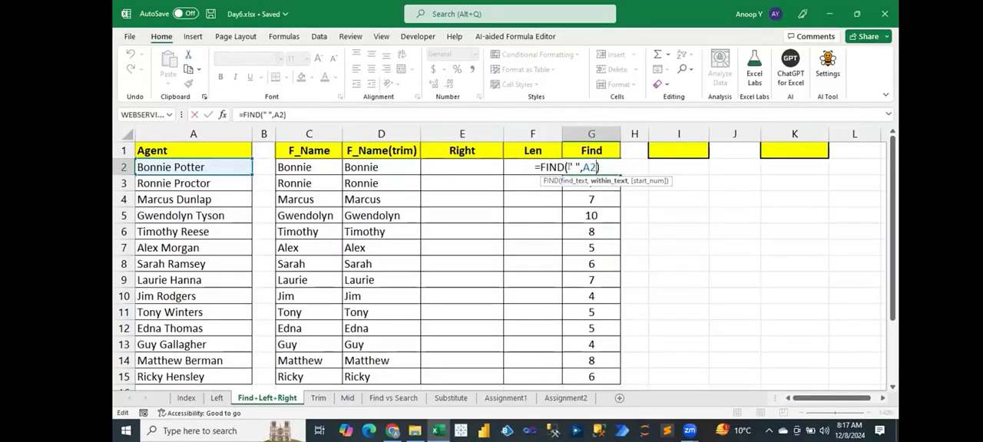
click(571, 167)
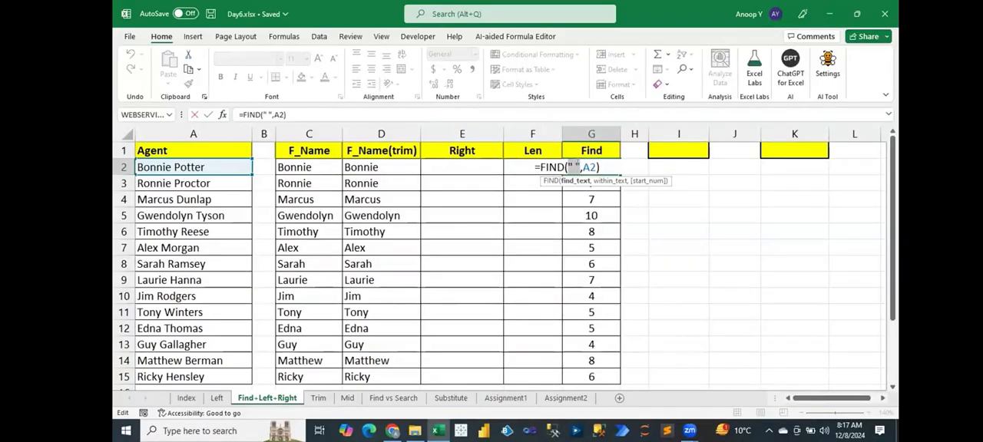
click(589, 167)
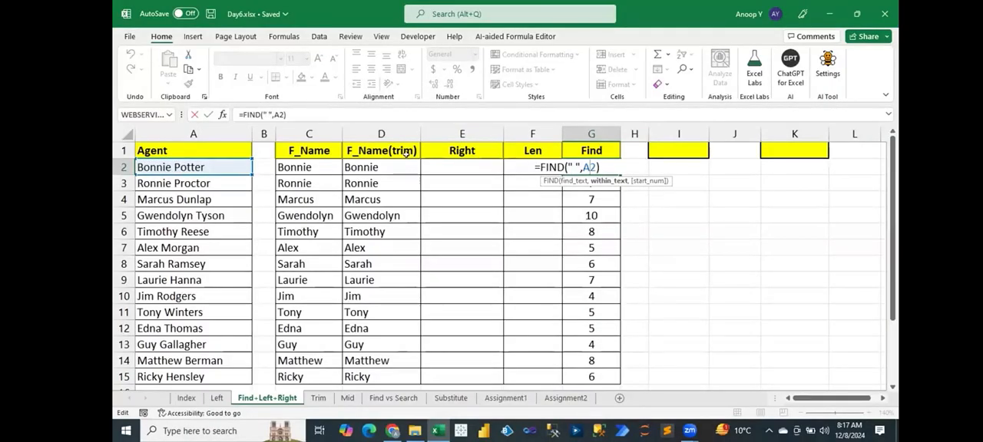
key(ctrl+Return)
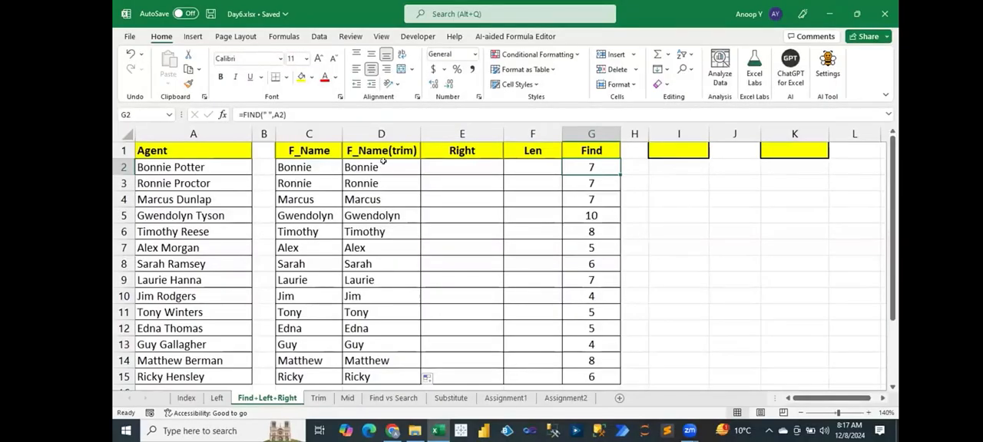
double_click(314, 165)
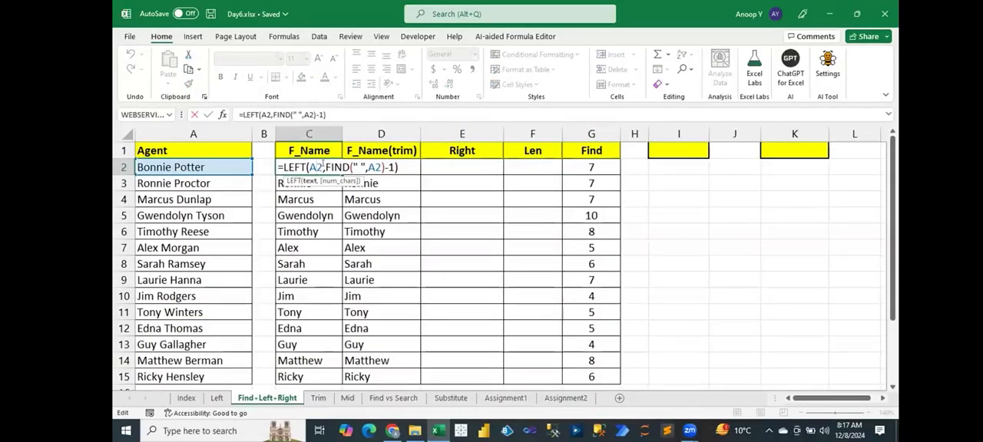
drag(326, 166, 385, 167)
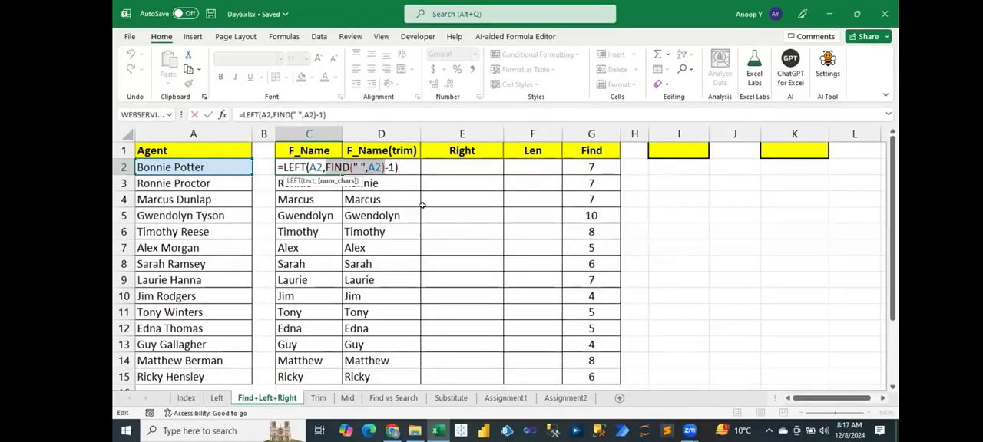
key(Escape)
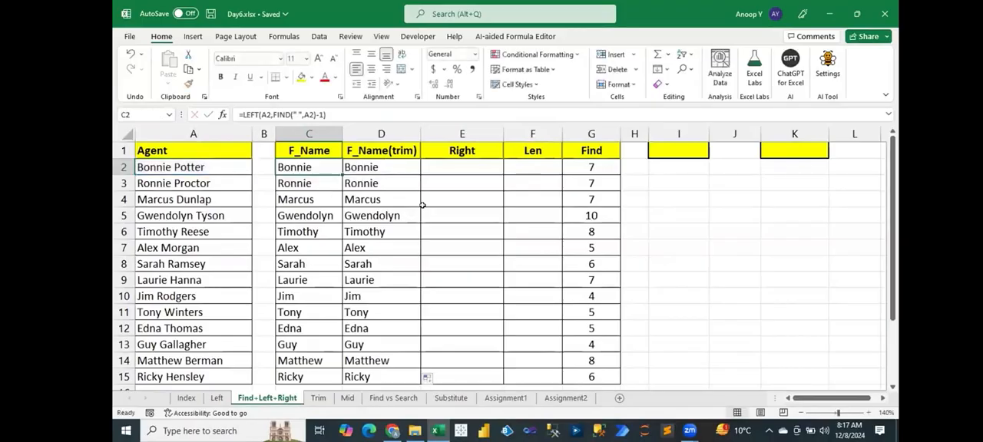
Enter =LEN(A2) in F2, fill it down to F15, and save the workbook.
click(529, 164)
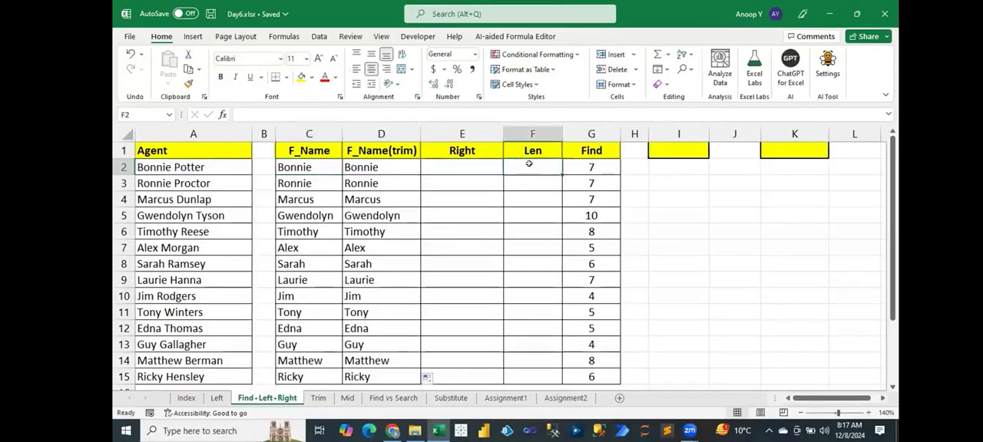
text(=len)
key(Tab)
click(246, 168)
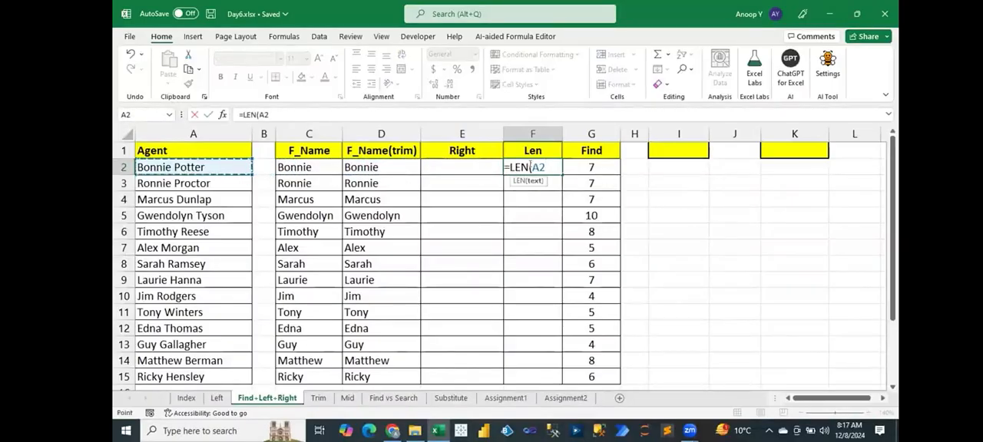
text())
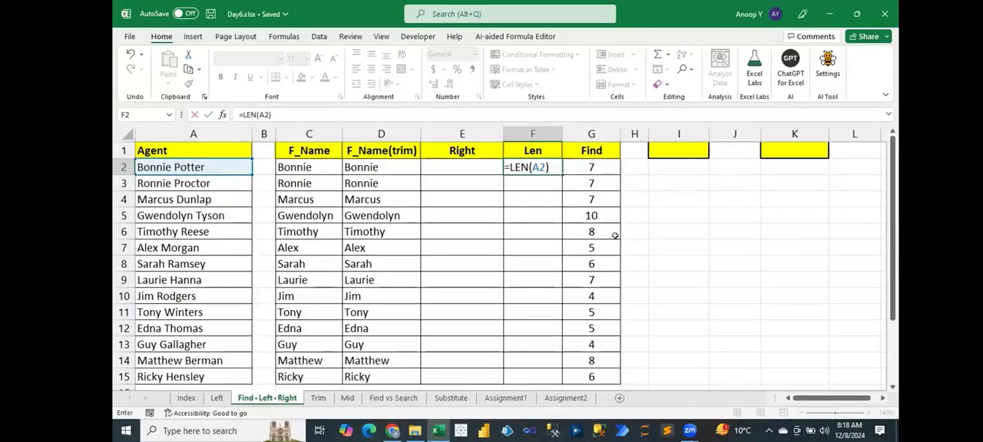
key(Return)
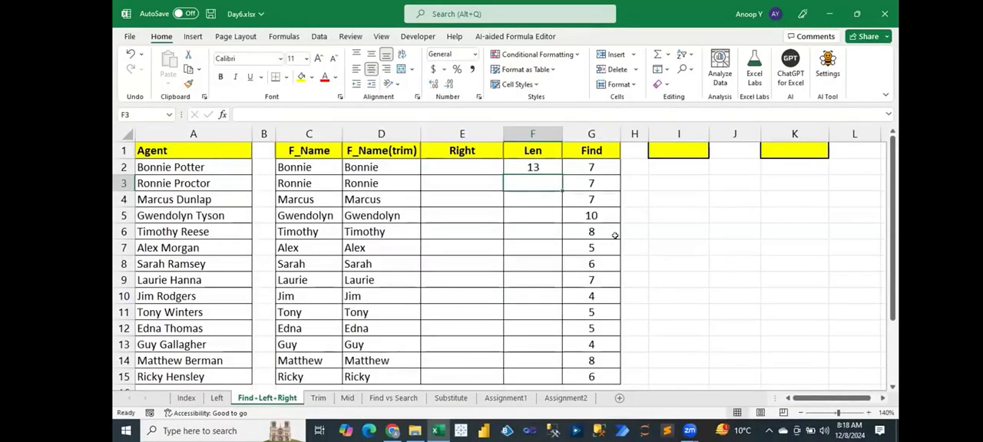
click(558, 170)
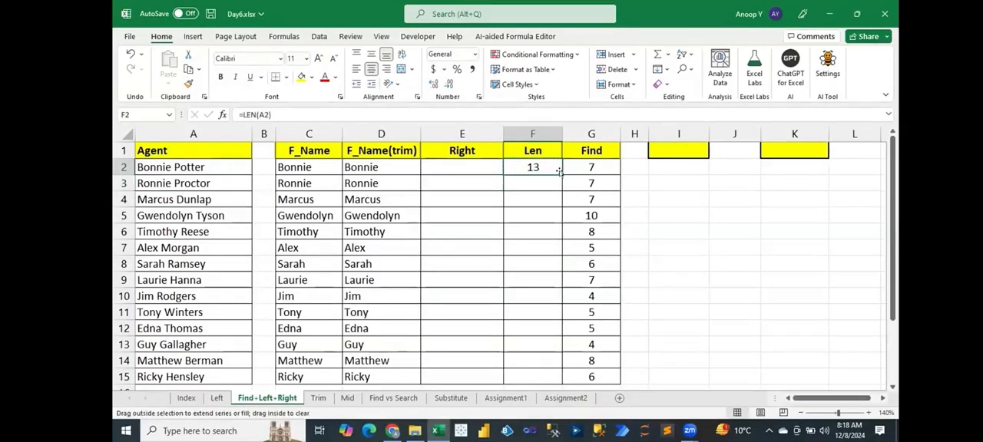
double_click(558, 171)
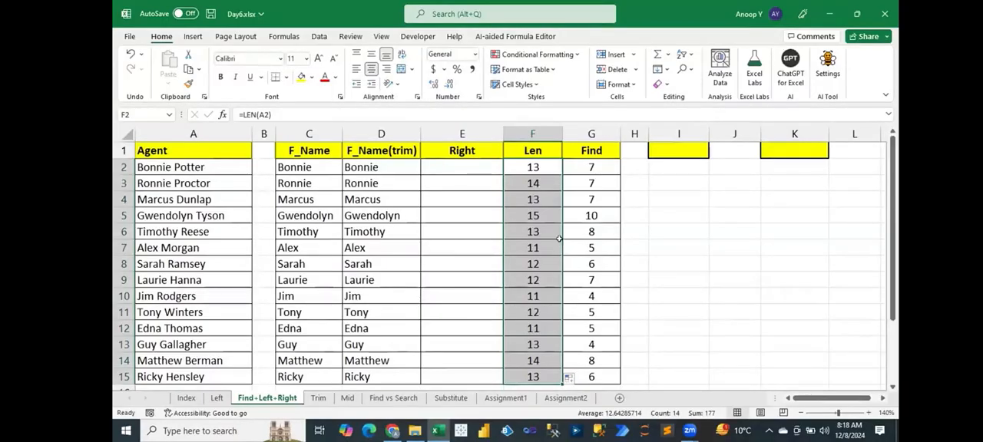
click(439, 164)
key(ctrl+s)
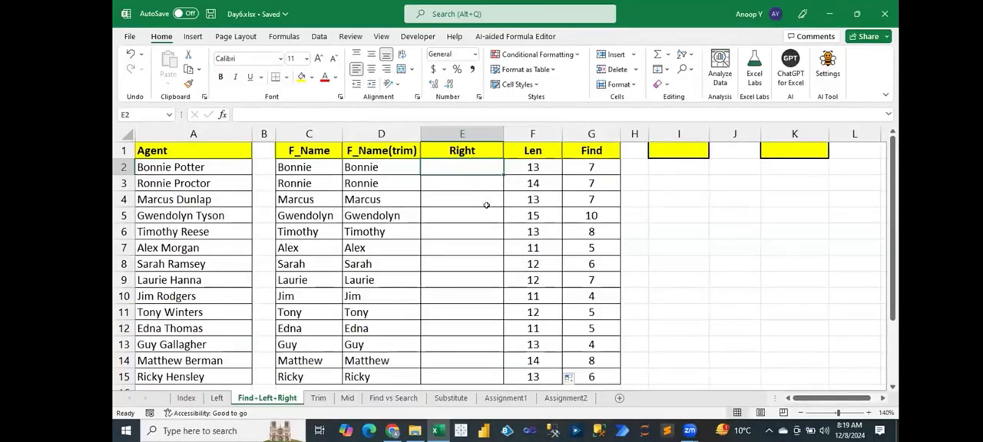
Begin a RIGHT formula in E2 that takes its text from A2 and starts the character count with LEN(A2) minus.
drag(543, 164, 588, 165)
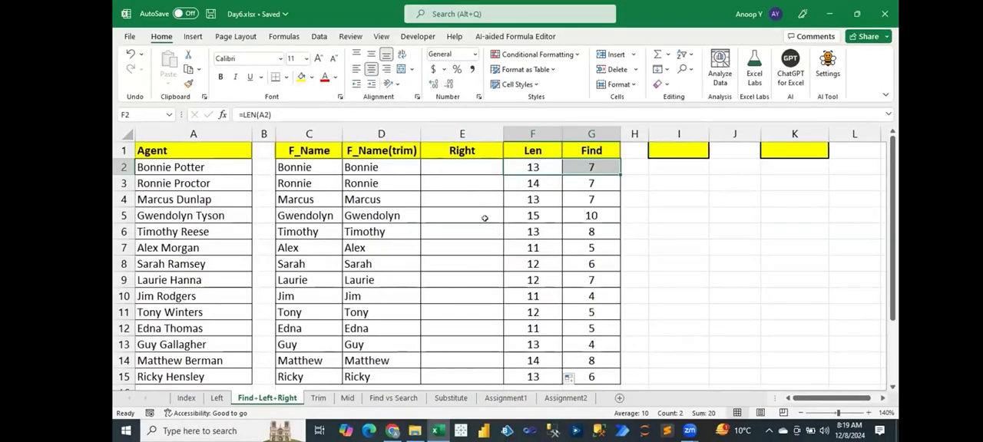
click(454, 165)
text(=rig)
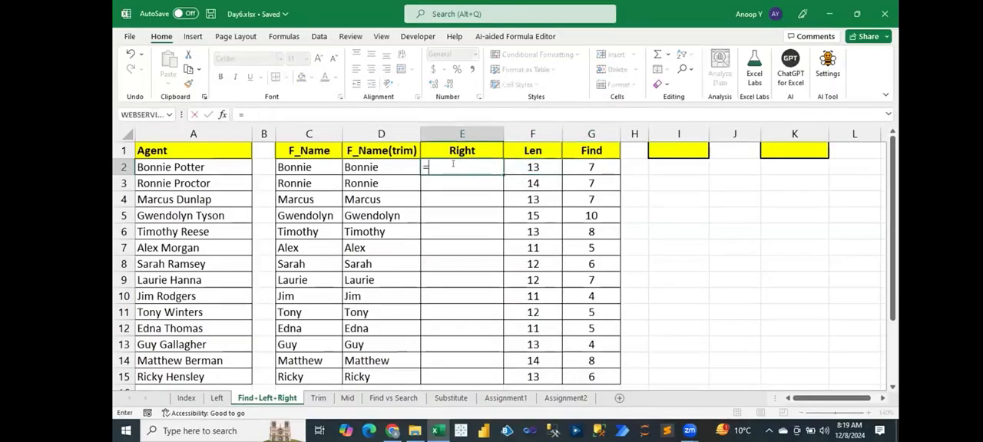
key(Tab)
key(Left)
key(Left)
key(Left)
key(Left)
text(,)
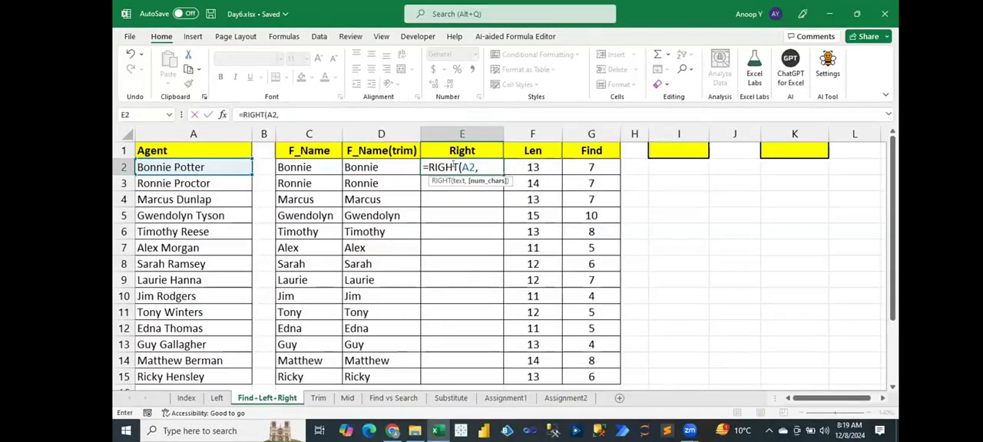
text(LEN()
key(Left)
key(Left)
key(Left)
key(Left)
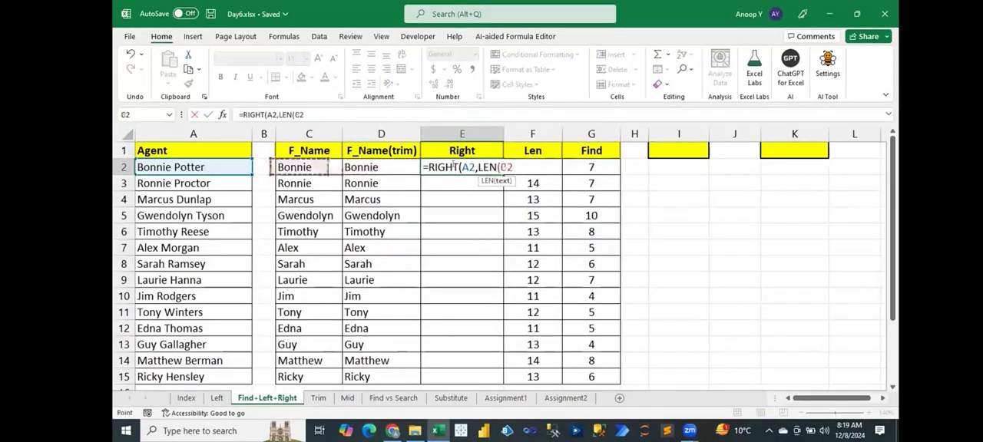
text()-)
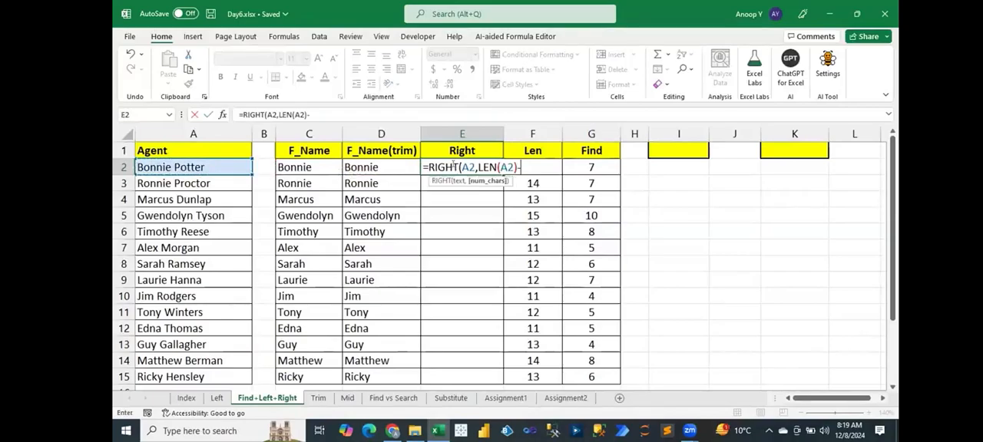
text(FIND(" ")
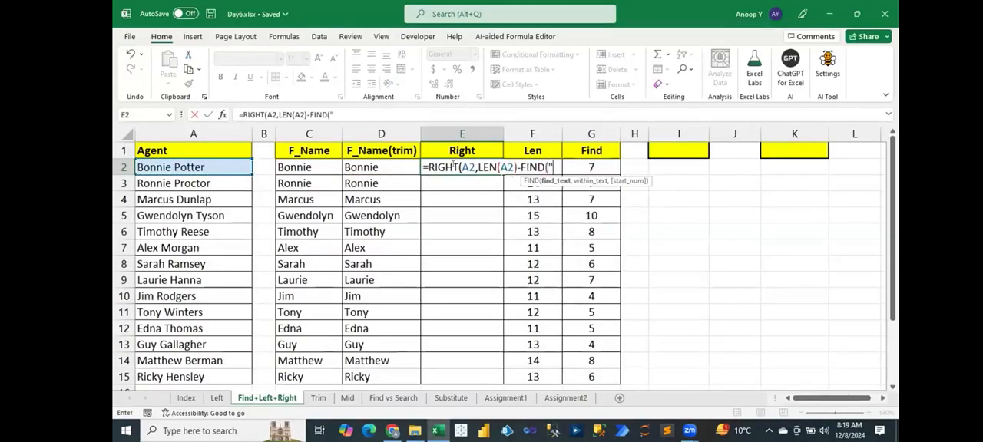
text(,)
Complete the E2 formula as =RIGHT(A2,LEN(A2)-FIND(" ",A2)) and fill it down to E15.
key(Left)
key(Left)
key(Left)
key(Left)
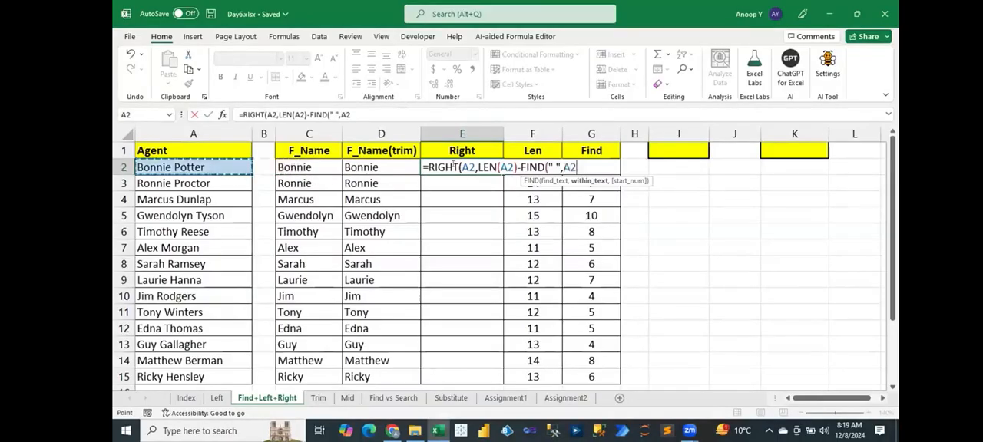
text()))
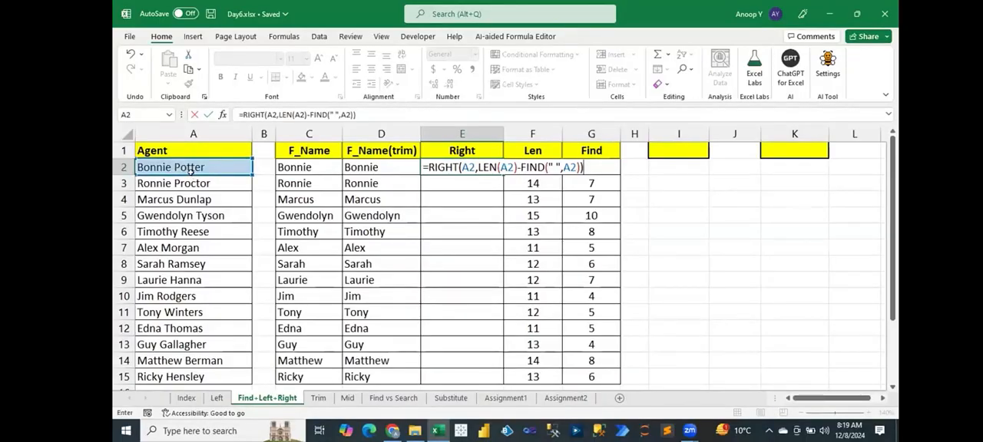
key(Return)
click(479, 160)
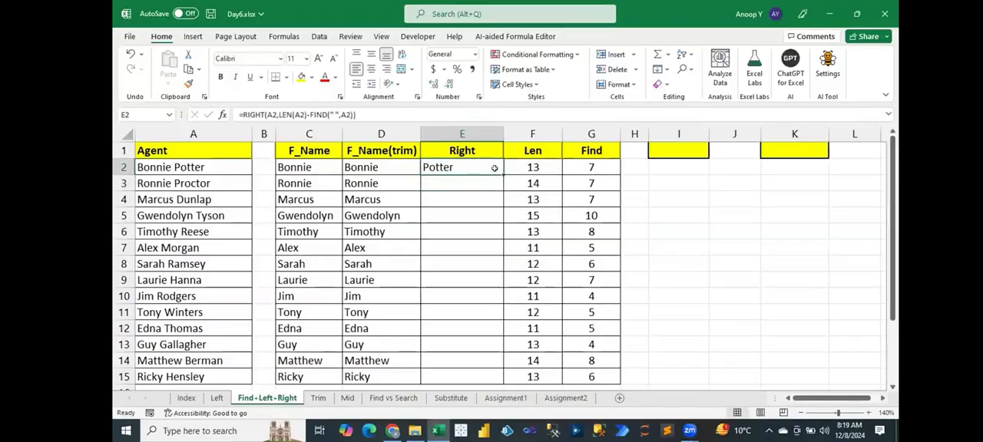
double_click(498, 172)
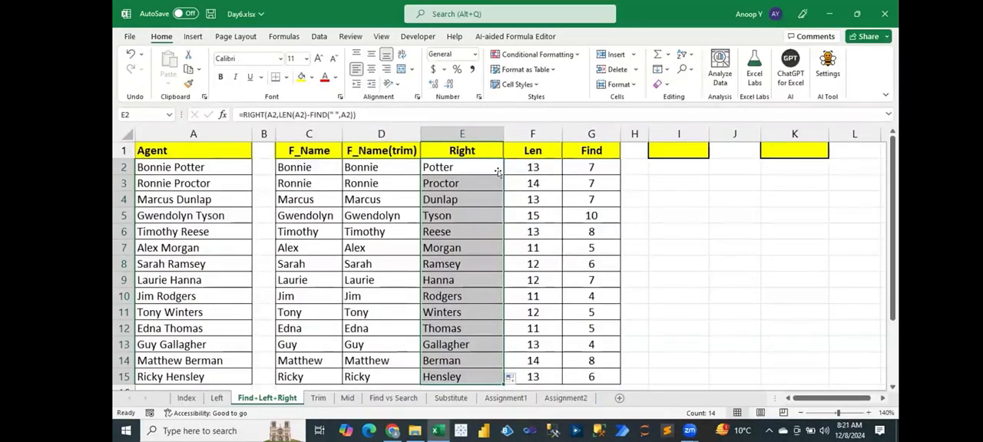
Examine the FIND, LEN and RIGHT formulas in G2, F2 and E2 and the extracted last names in column E.
drag(532, 131, 582, 129)
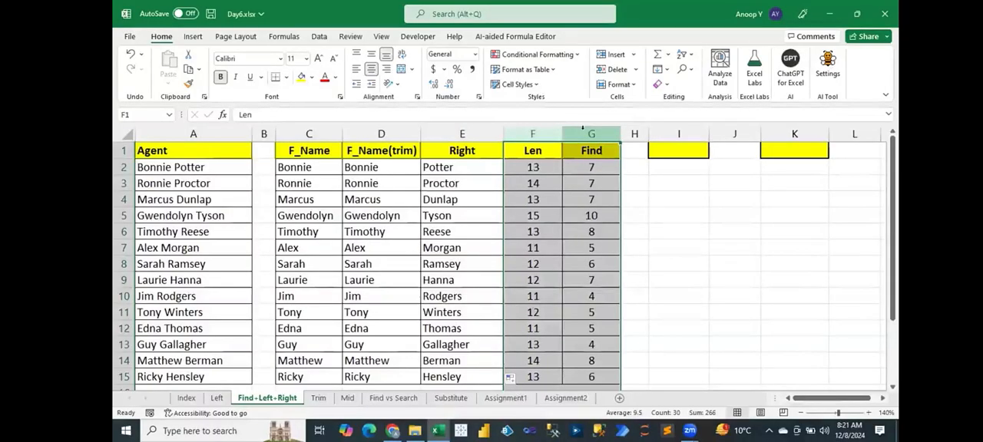
click(588, 164)
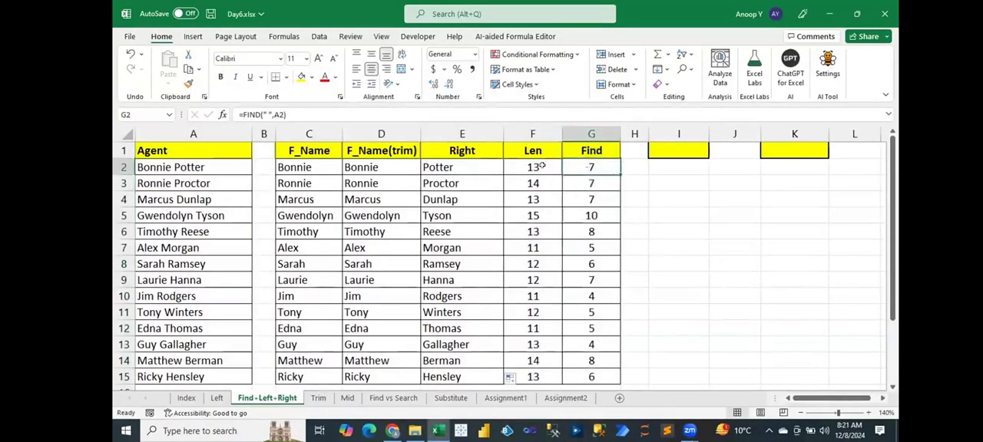
click(542, 166)
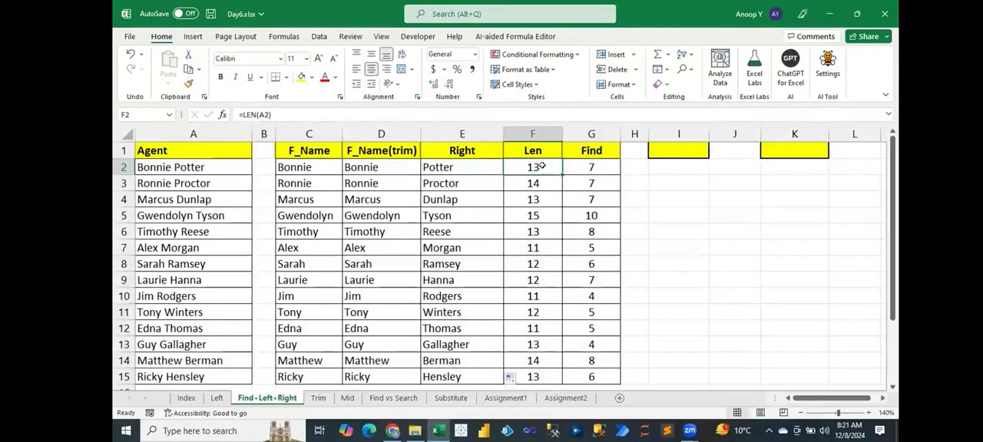
double_click(478, 165)
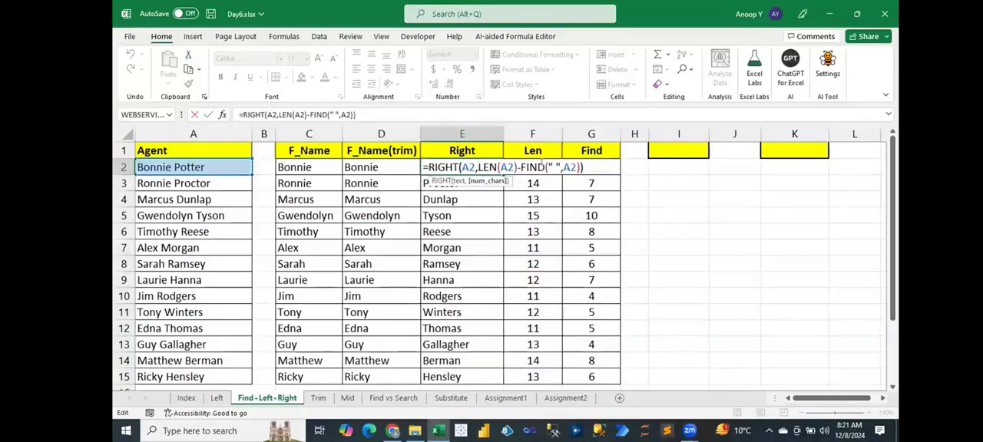
key(Return)
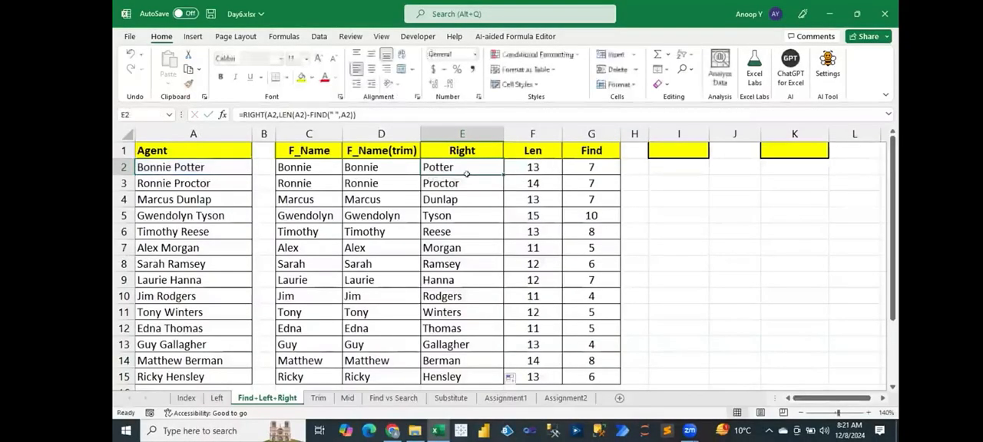
drag(458, 166, 462, 298)
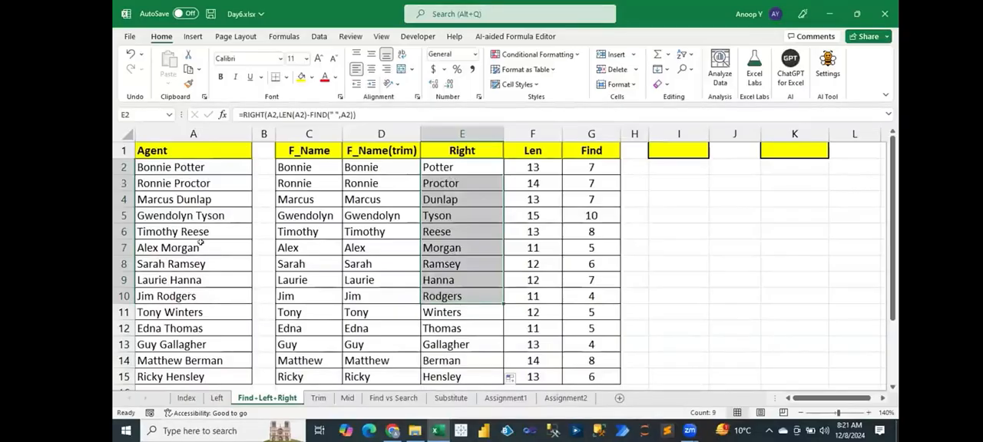
Append "y" to the agent's last name in A6 and check the extracted last name in E6.
click(229, 216)
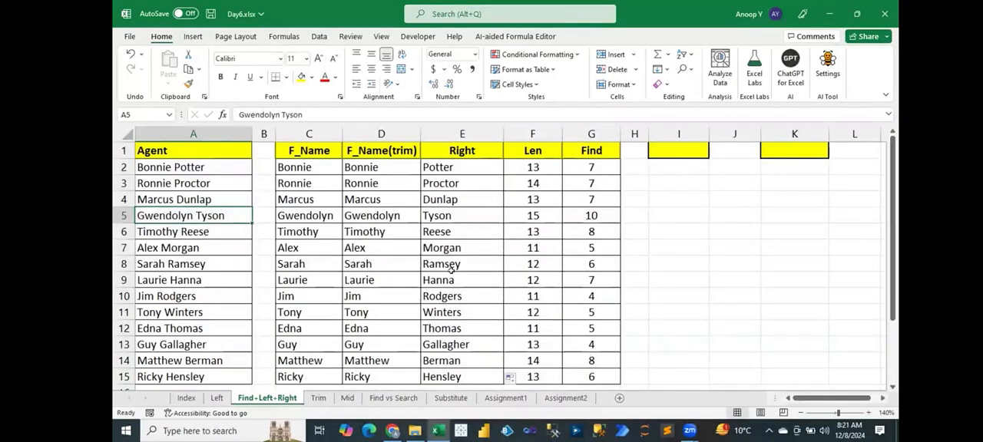
double_click(207, 232)
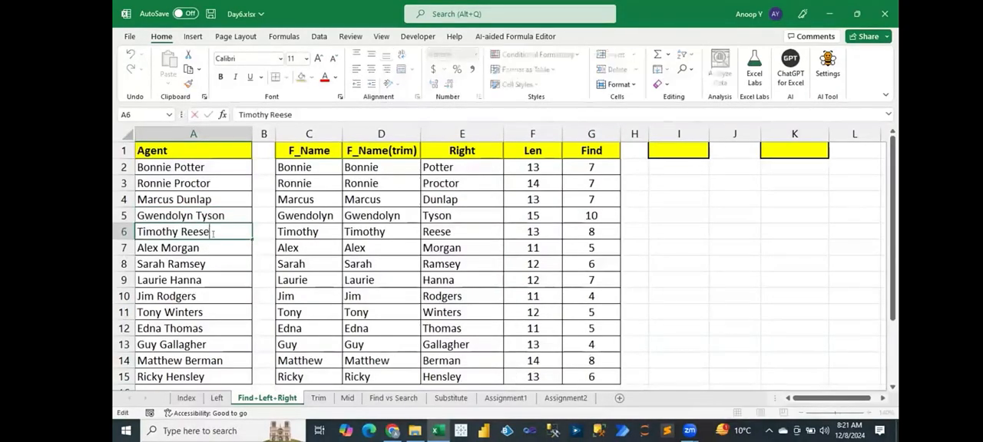
text(y)
key(Return)
click(470, 230)
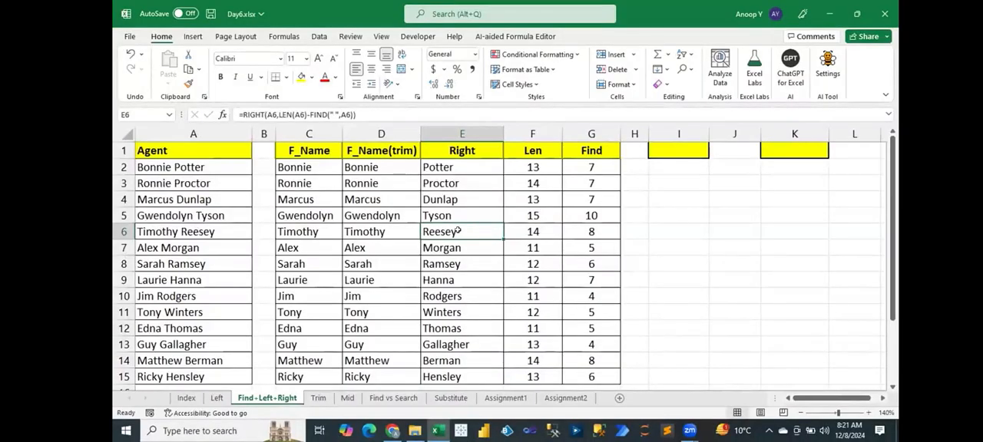
click(312, 168)
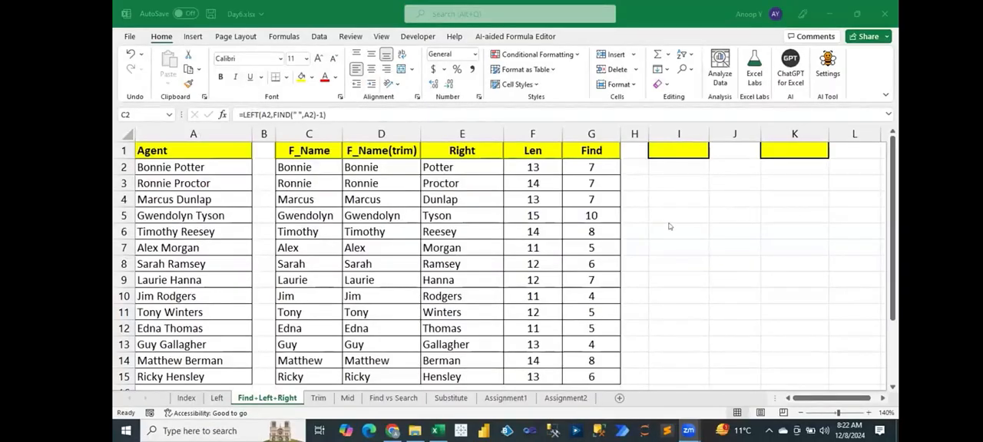
Copy the LEFT formula from C2 and place it in I4 as plain text, =LEFT(A2,FIND(" ",A2)-1).
click(460, 188)
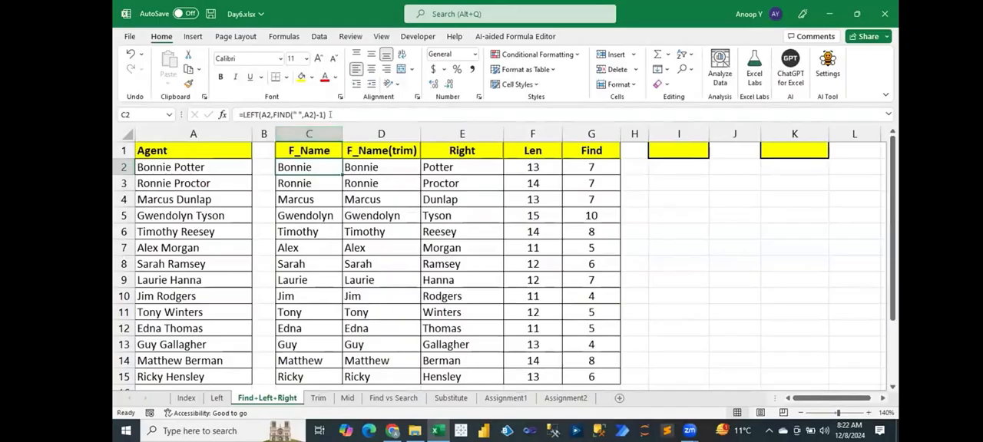
drag(330, 114, 223, 115)
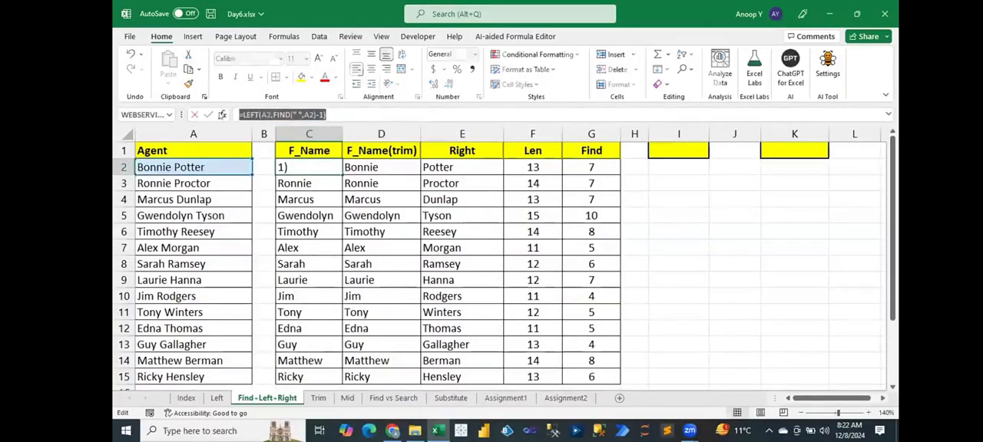
key(ctrl+c)
key(Escape)
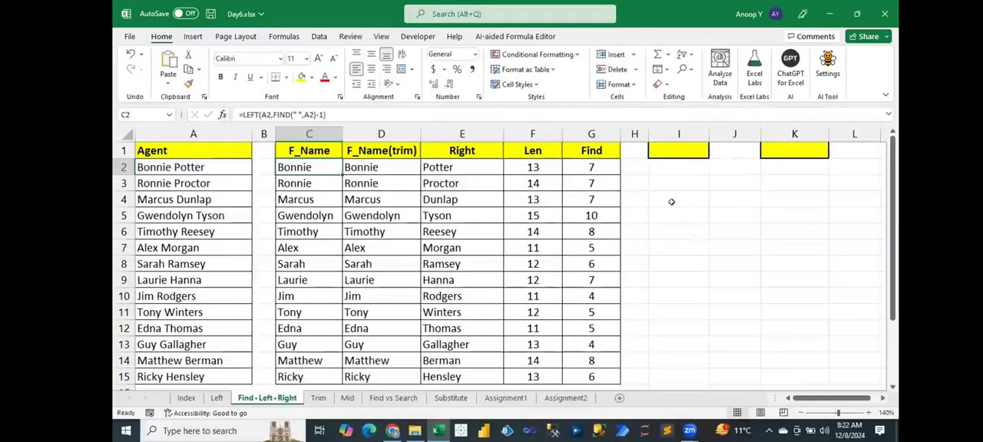
click(667, 198)
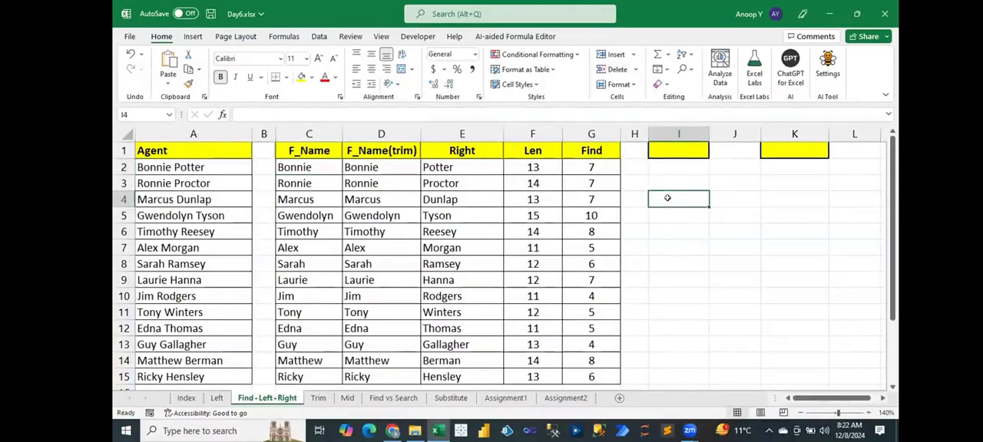
text(')
key(ctrl+v)
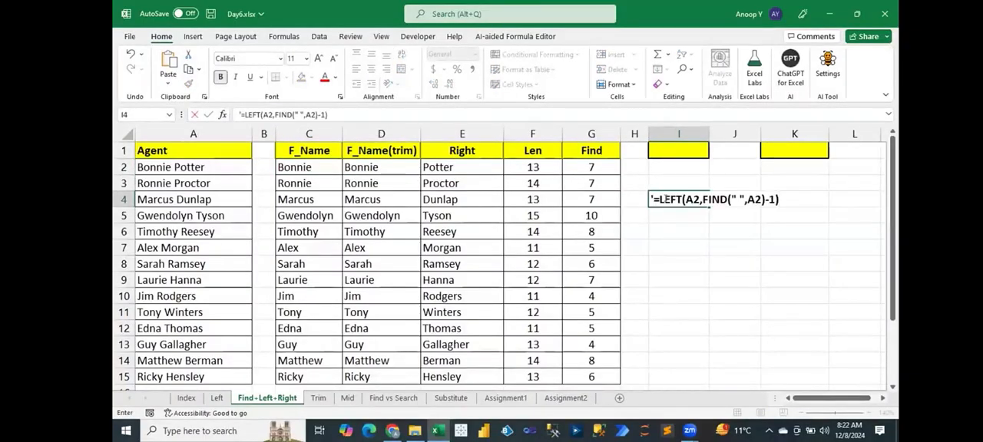
key(Return)
click(667, 198)
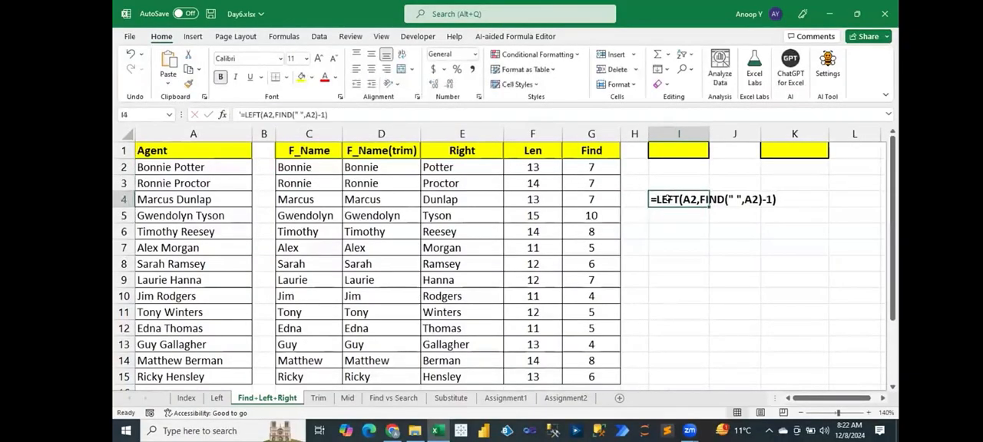
Copy the TRIM formula from D2 and place it in I5 as plain text, =TRIM(LEFT(A2,FIND(" ",A2))).
click(448, 168)
click(351, 169)
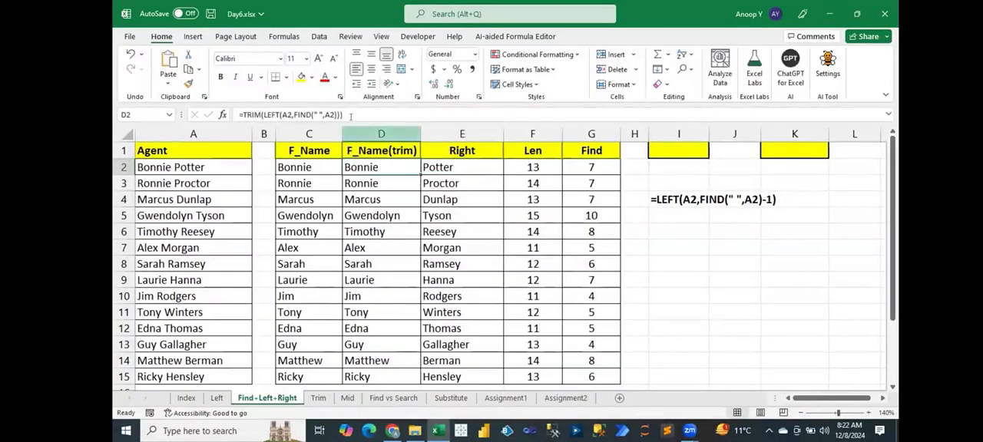
click(351, 115)
key(Escape)
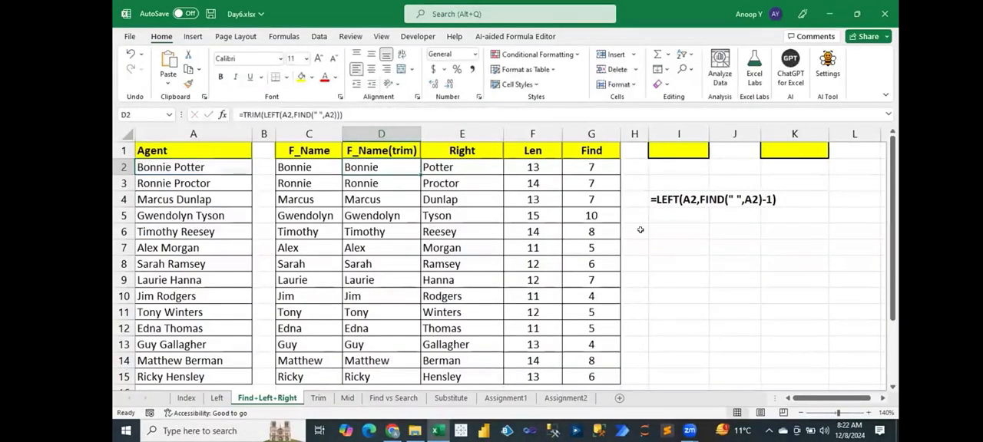
click(658, 217)
text(')
key(ctrl+v)
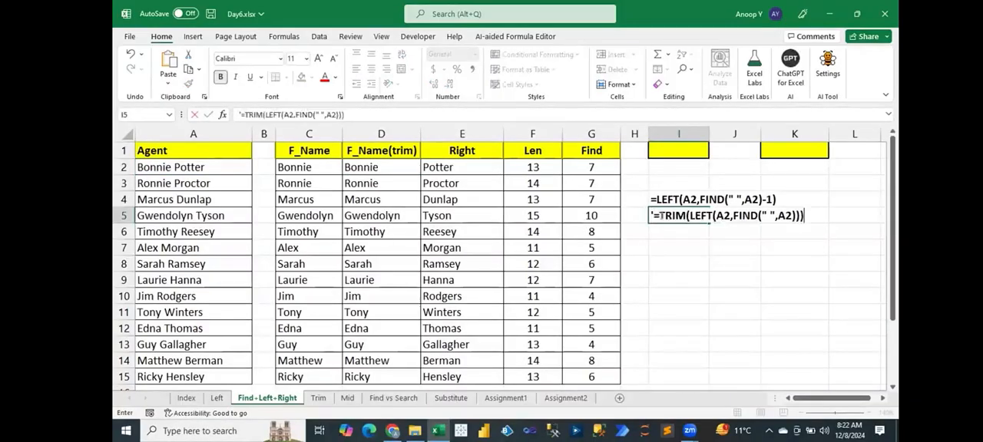
key(Return)
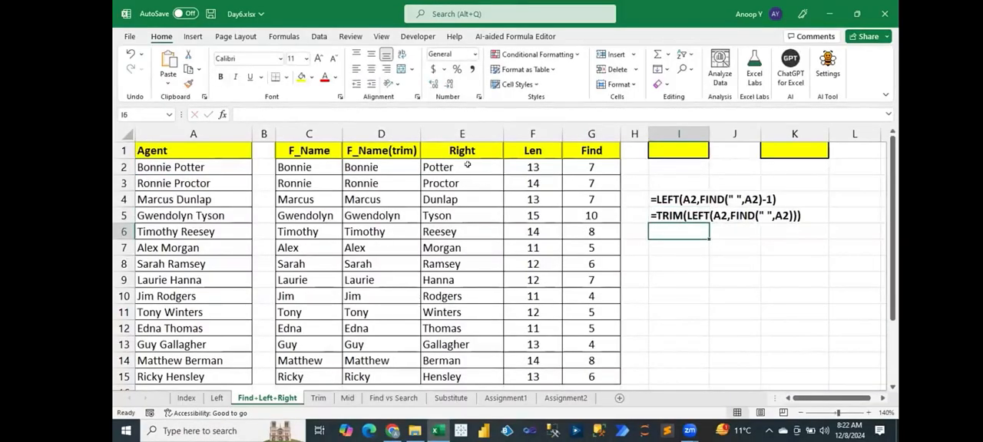
Copy the RIGHT formula from E2 and place it in I6 as plain text, =RIGHT(A2,LEN(A2)-FIND(" ",A2)).
click(467, 164)
drag(357, 114, 186, 107)
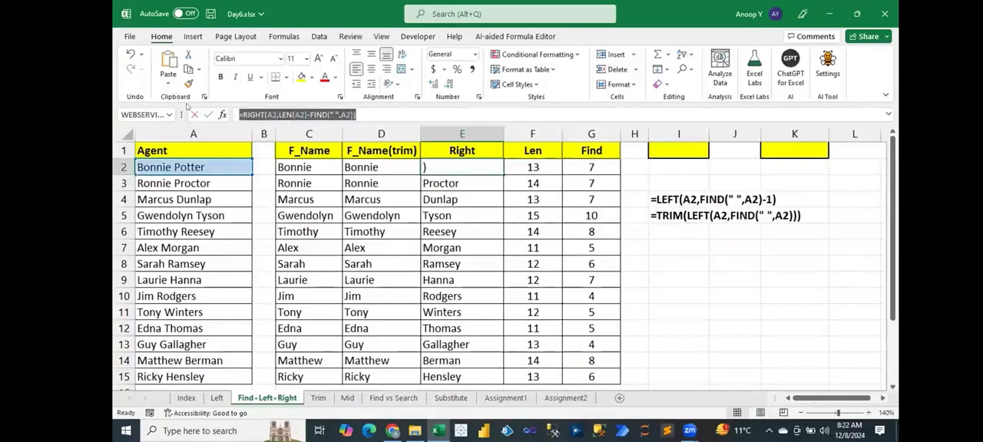
key(ctrl+c)
key(Escape)
click(669, 233)
text(')
key(ctrl+v)
key(Return)
Make the RIGHT formula text in I6 bold.
click(669, 232)
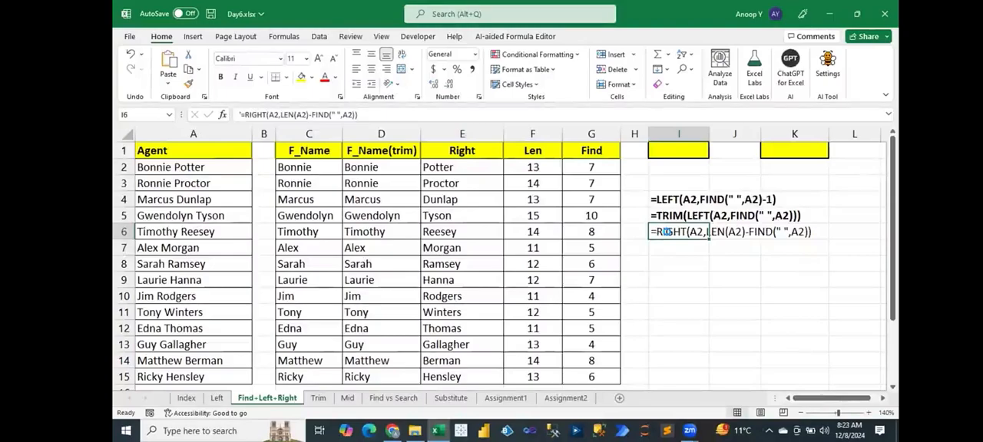
key(ctrl+b)
key(Up)
key(Up)
key(Up)
key(Up)
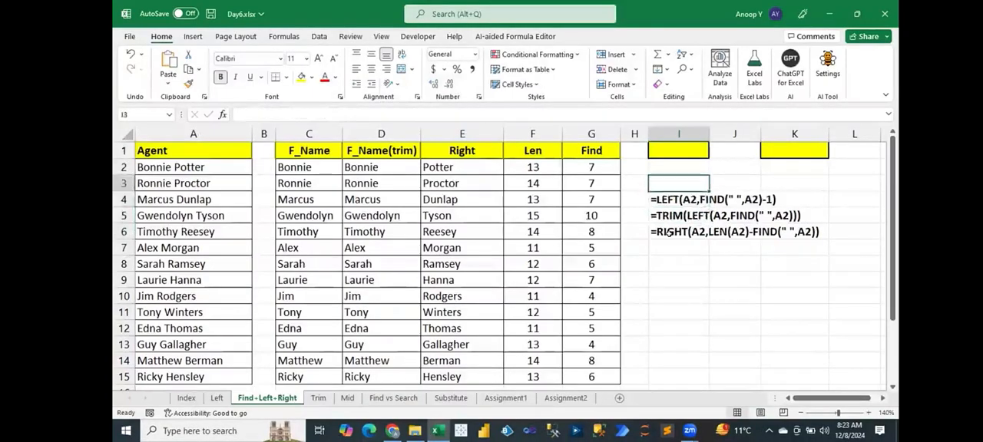
key(Up)
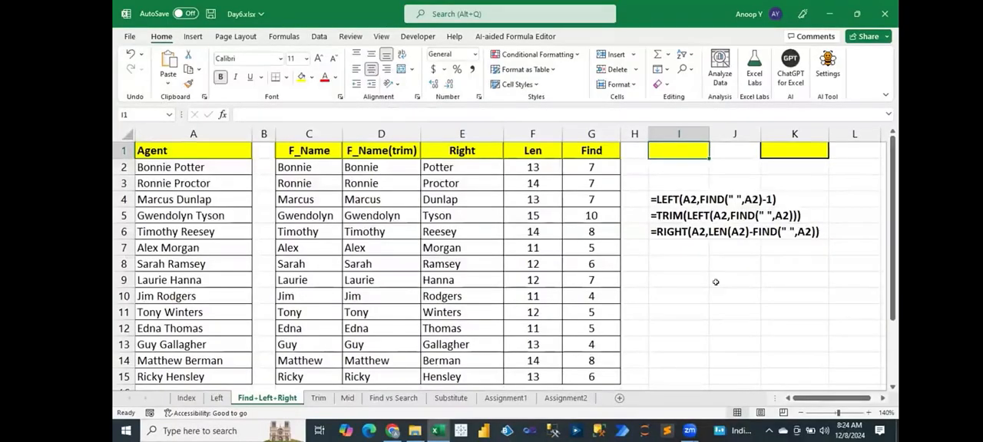
Copy the FIND formula from G2 and place it in I8 as plain text, =FIND(" ",A2).
click(585, 163)
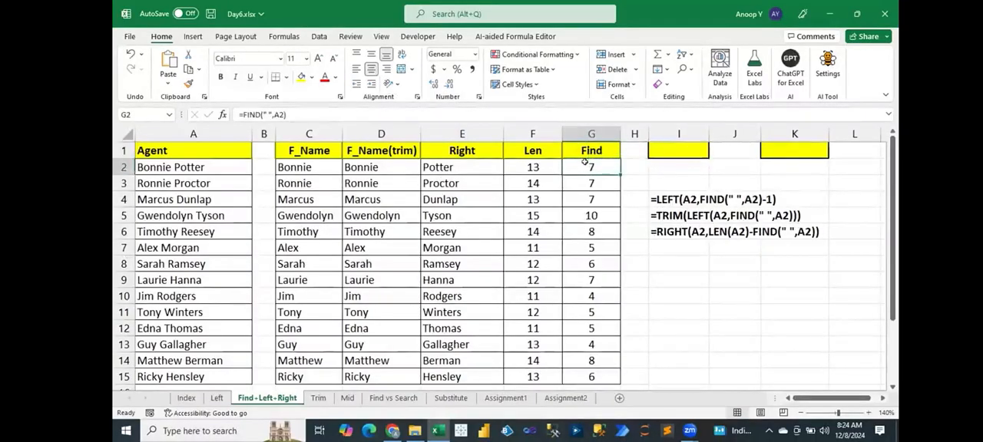
double_click(585, 163)
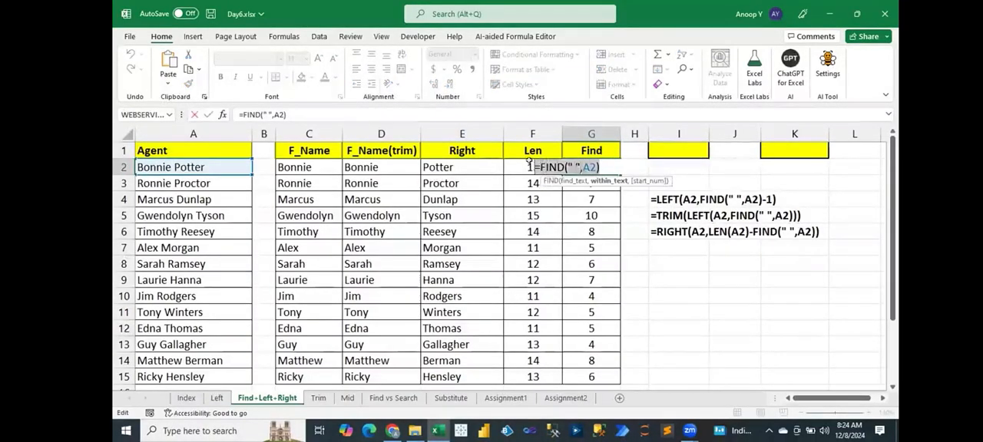
key(Escape)
click(670, 259)
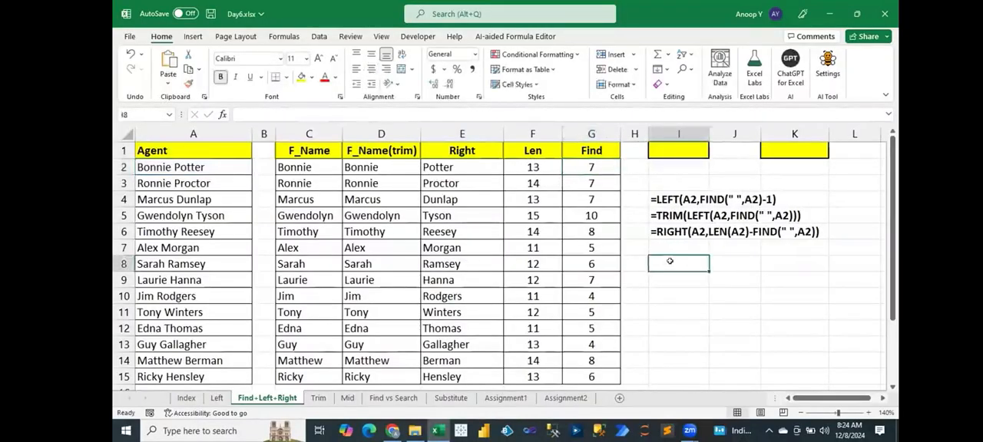
text(')
key(ctrl+v)
key(ctrl+Return)
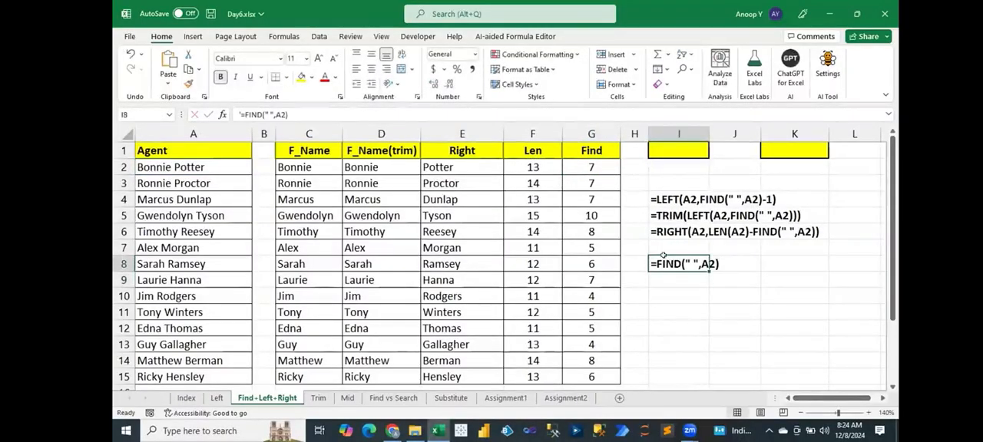
Copy the LEN formula from F2 and place it in I9 as plain text, =LEN(A2).
click(540, 166)
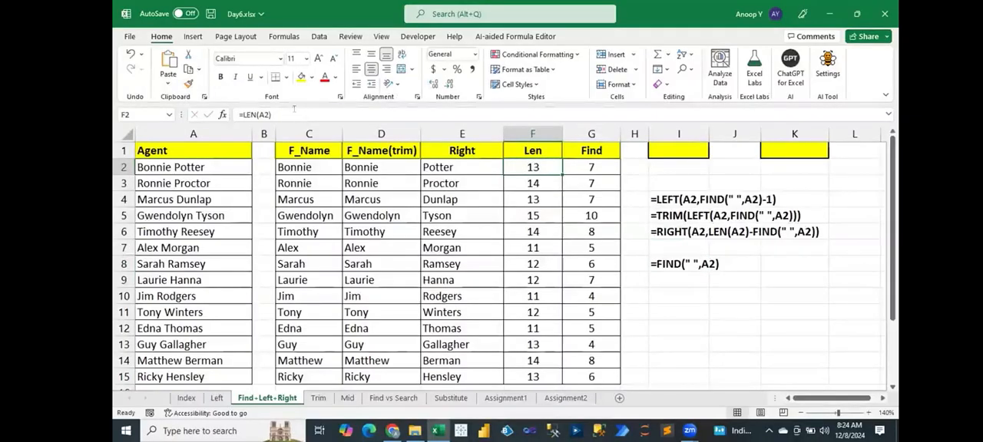
key(F2)
key(Escape)
click(661, 279)
text(')
key(ctrl+v)
key(ctrl+Return)
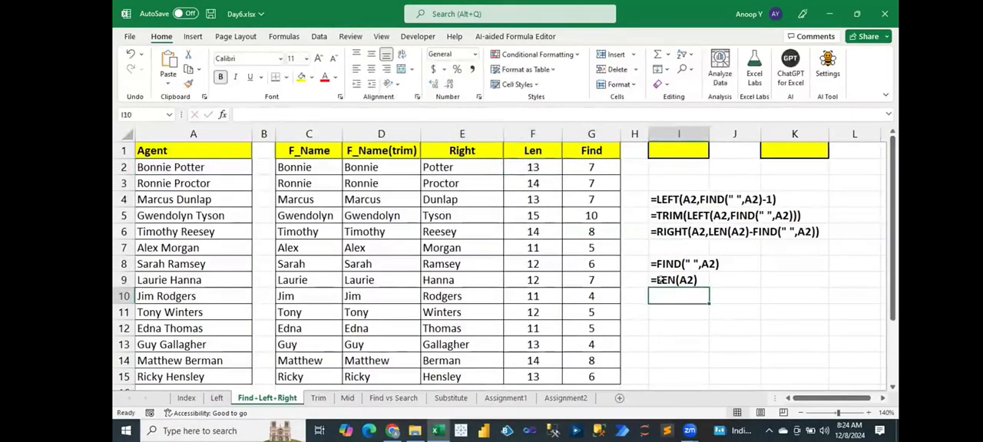
Compare the first-name formula in C2 with its text copy in I4 and check the TRIM formula in D5.
click(290, 163)
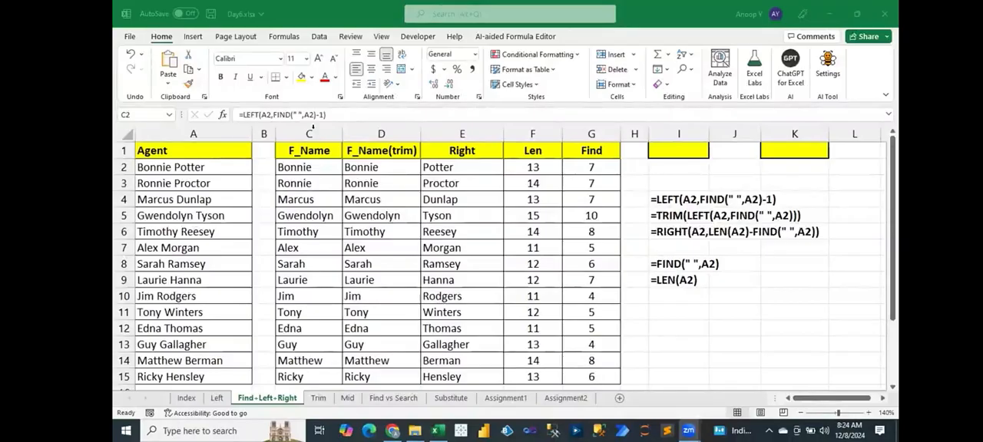
click(668, 200)
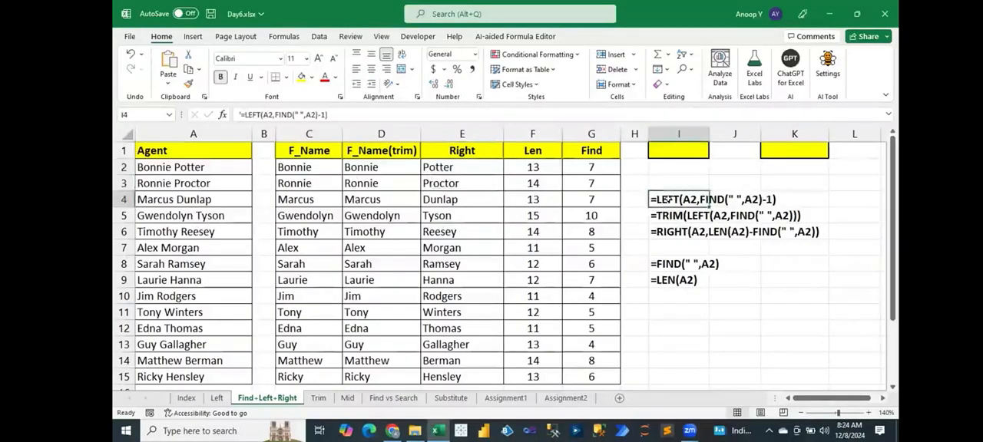
click(742, 279)
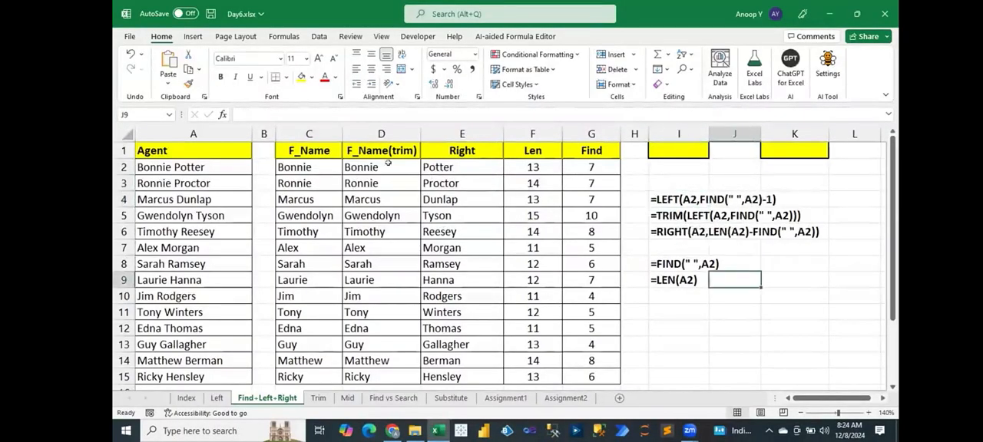
click(305, 165)
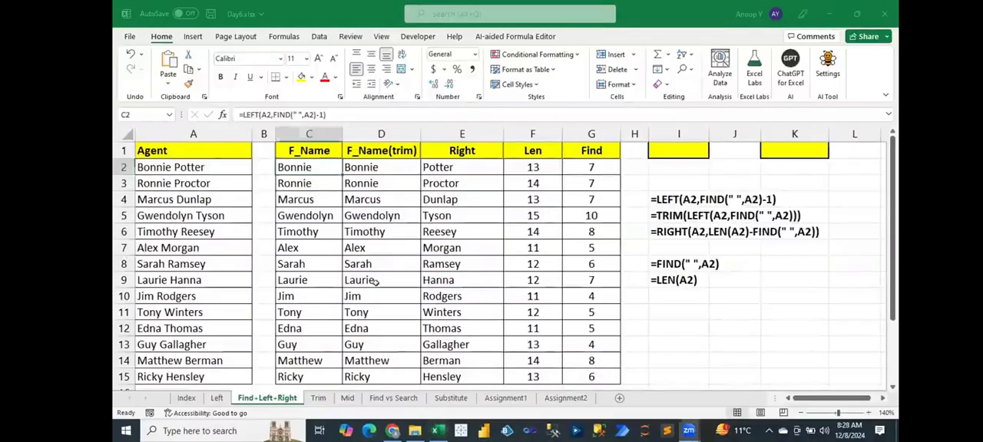
click(359, 209)
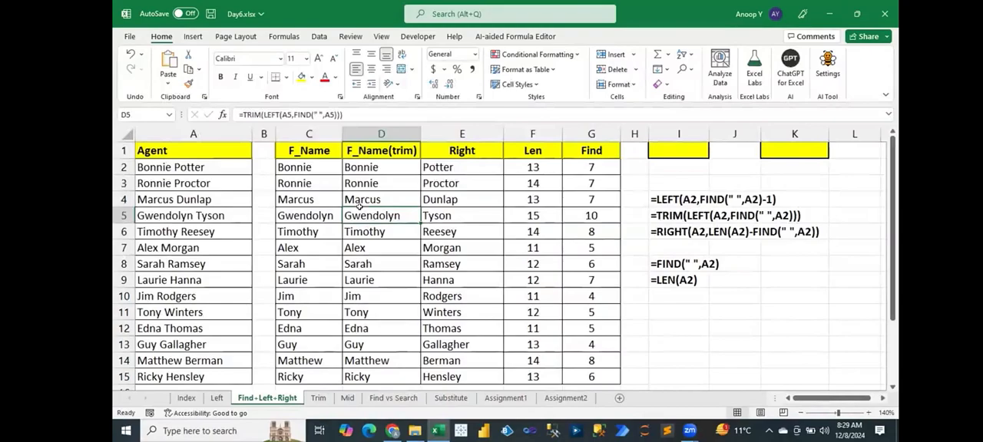
Switch to the Mid sheet and review the three-part agent names, the empty name columns and the 1st Space and 2nd Space columns.
click(347, 399)
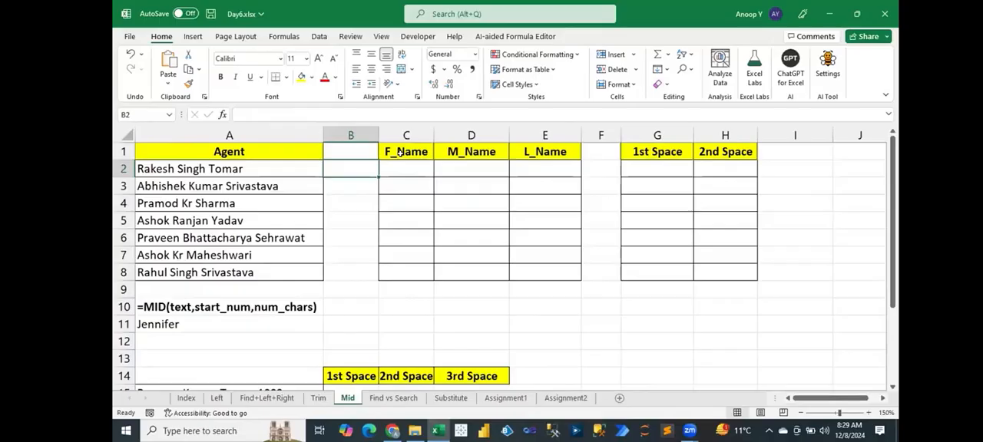
click(403, 152)
click(480, 152)
click(527, 158)
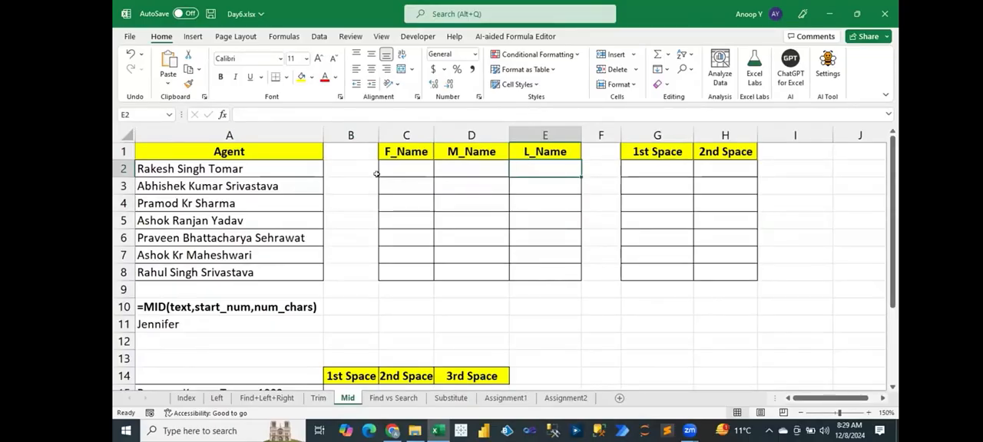
drag(231, 169, 229, 262)
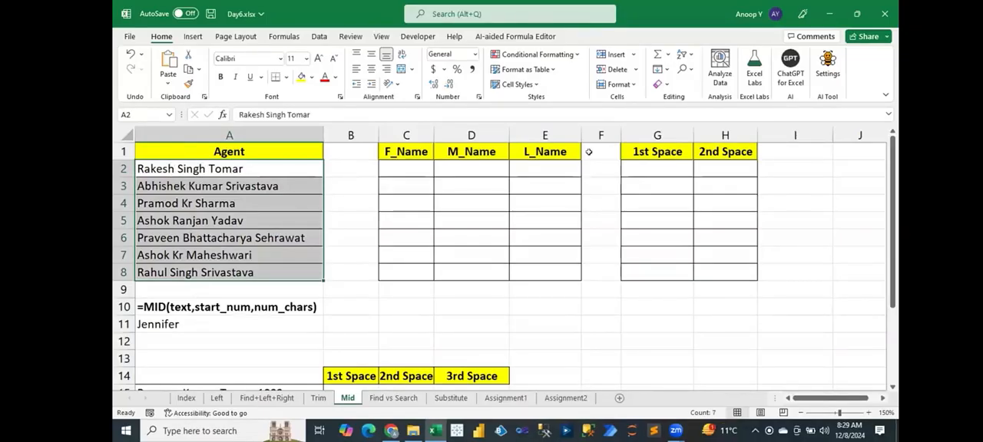
drag(646, 168, 663, 247)
click(709, 171)
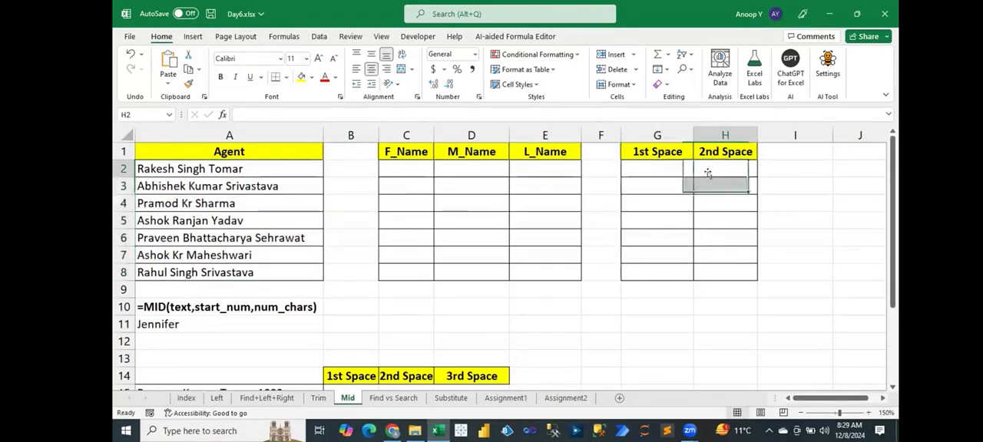
Enter =FIND(" ",A2) in G2 to locate the first space in the agent name.
click(668, 165)
text(=fin)
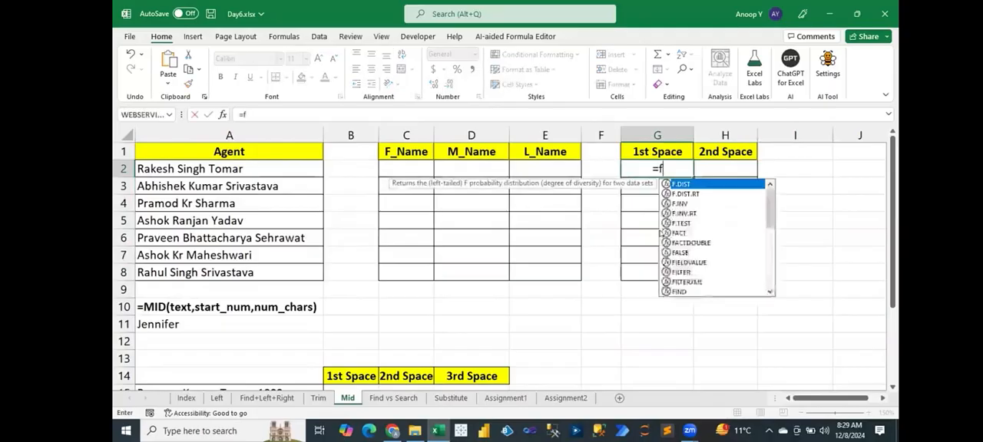
key(Tab)
text(" ",)
key(Left)
key(Left)
key(Left)
key(Left)
key(Left)
key(Left)
text())
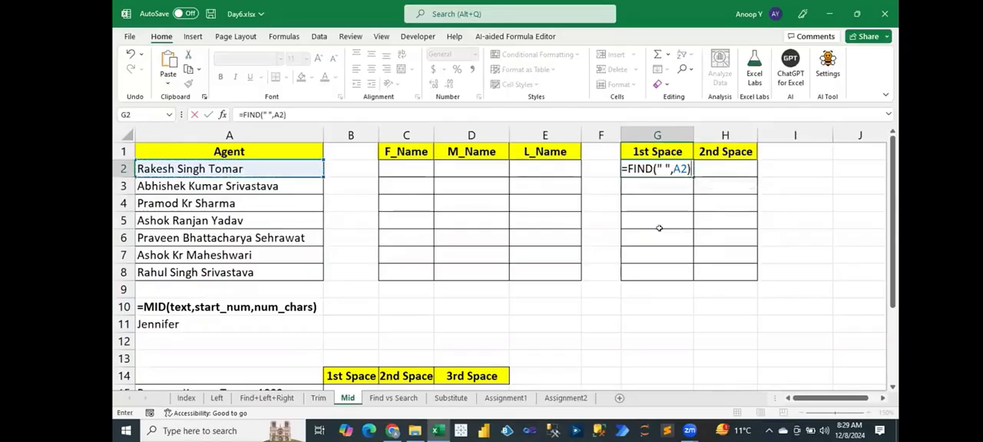
key(ctrl+Return)
Fill the first-space formula from G2 down to G8.
key(shift+Down)
key(shift+Down)
key(shift+Down)
key(shift+Down)
key(shift+Down)
key(shift+Down)
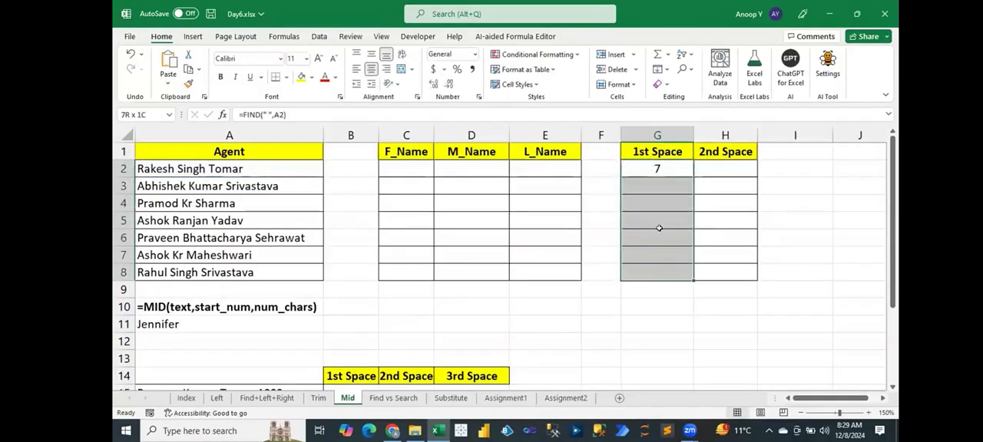
key(ctrl+d)
Enter =FIND(" ",A2,FIND(" ",A2)+1) in H2 to locate the second space and fill it down to H8.
key(Right)
text(=fin)
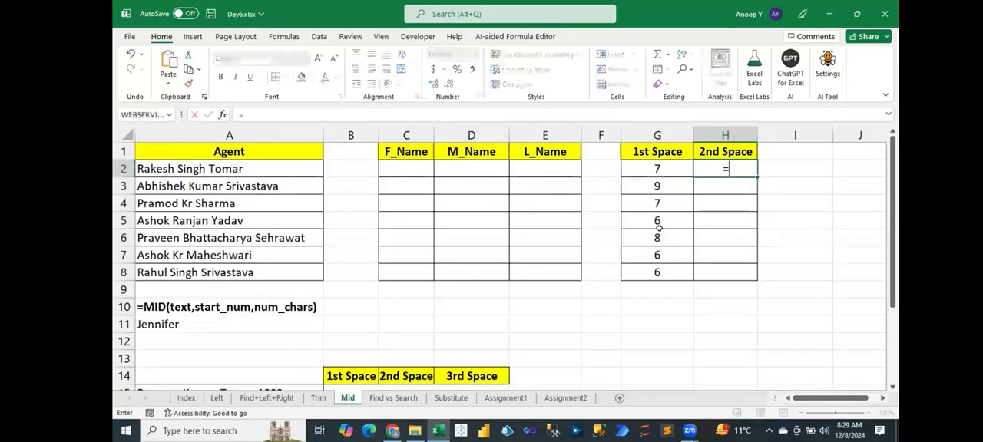
key(Tab)
text(" ",)
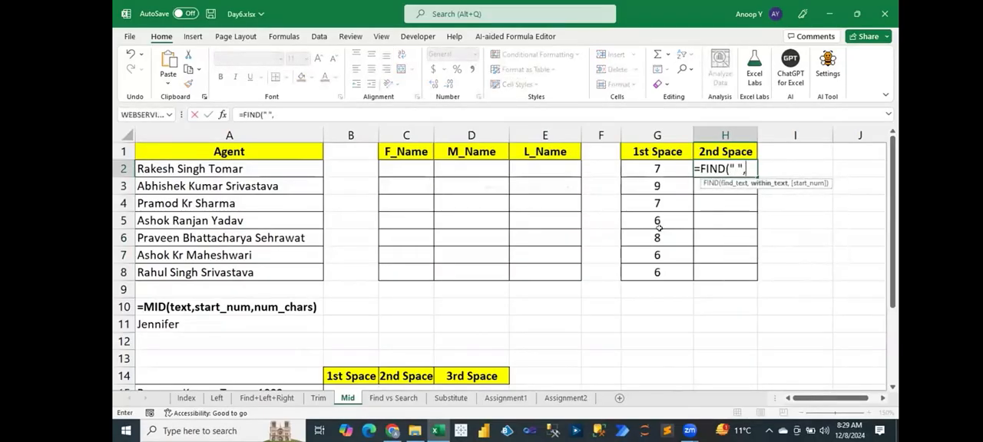
key(Left)
key(Left)
key(Left)
key(ctrl+Left)
text(,)
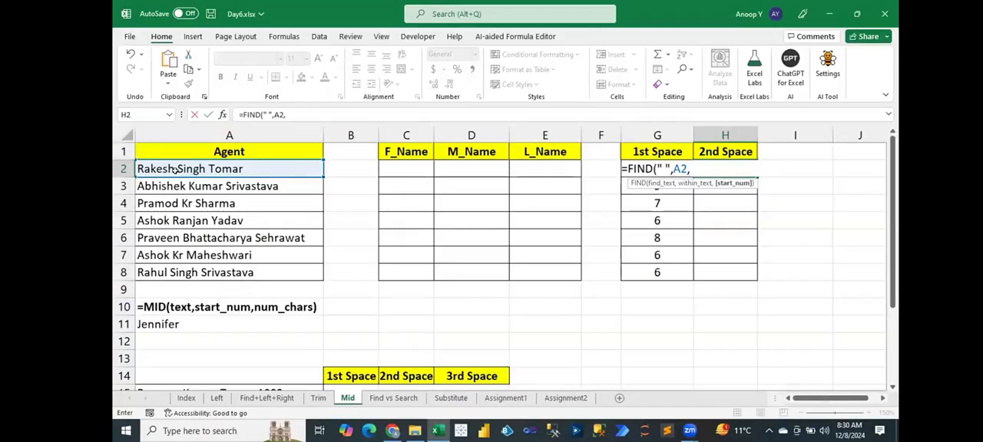
text(FIND(" ",)
click(175, 169)
text())
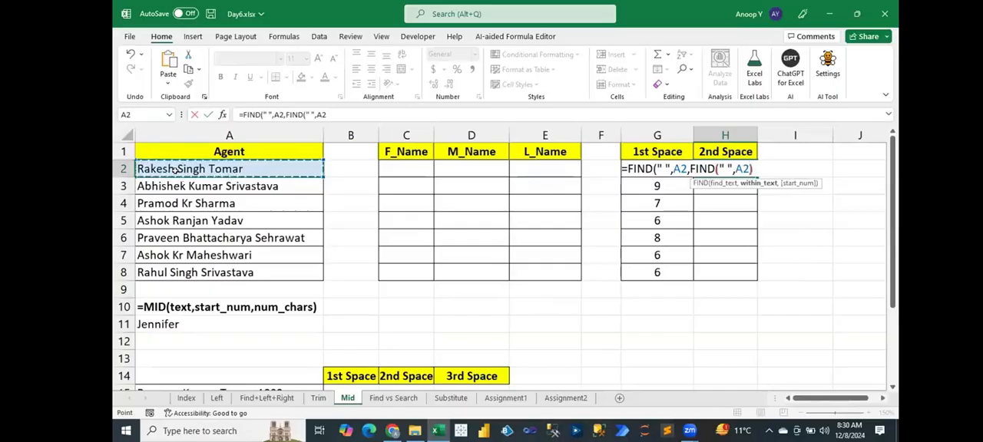
text(+1))
key(Return)
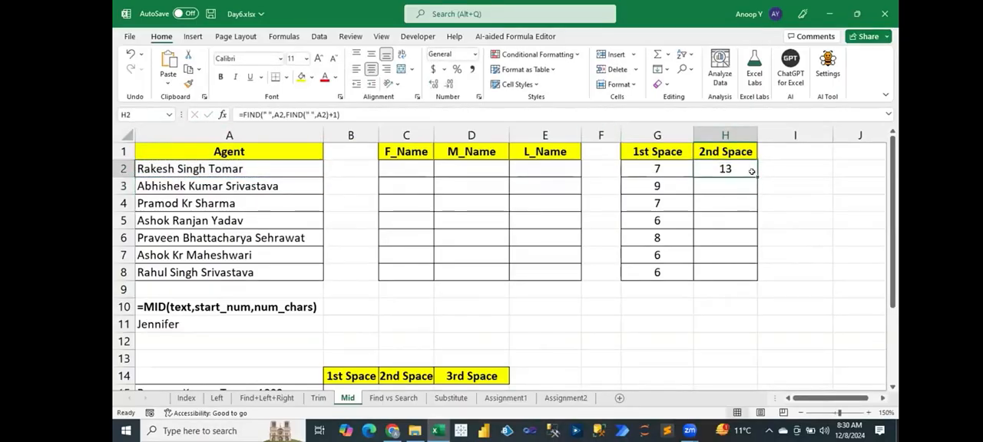
drag(752, 171, 751, 274)
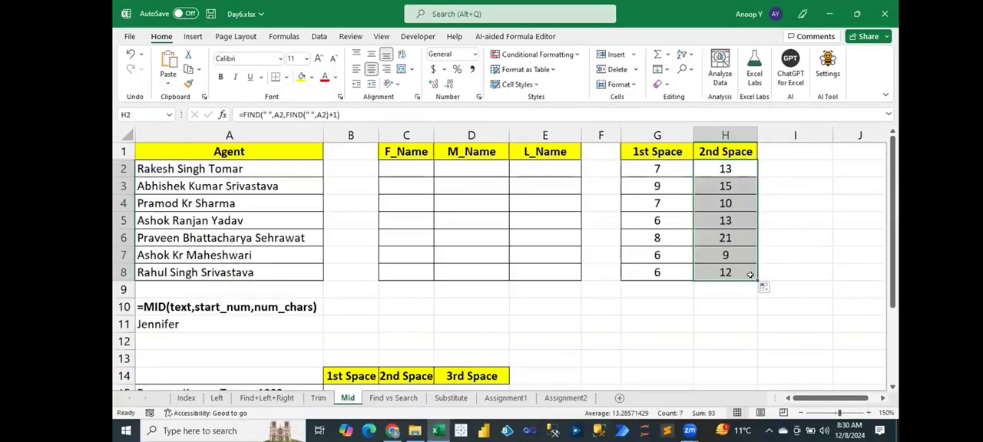
Enter =FIND(" ",A15) in B15 to locate the first space in the four-part text in A15.
click(434, 350)
key(Down)
key(Down)
key(Down)
key(Down)
key(Down)
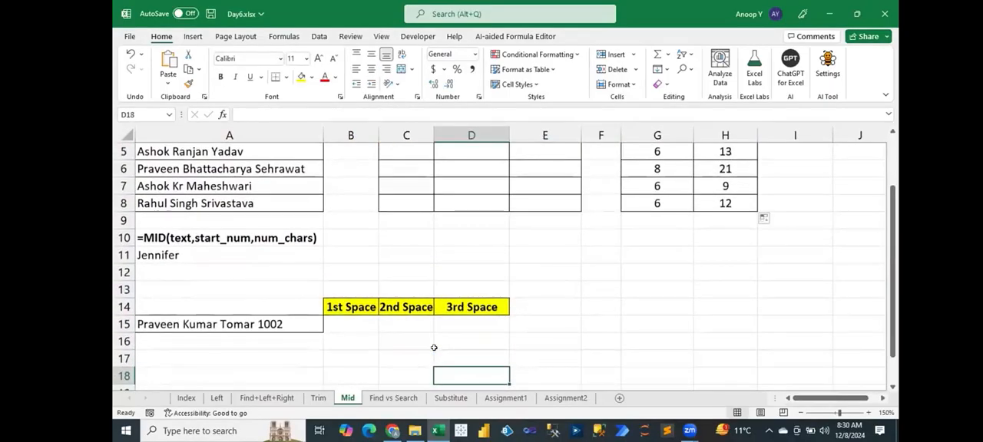
key(Down)
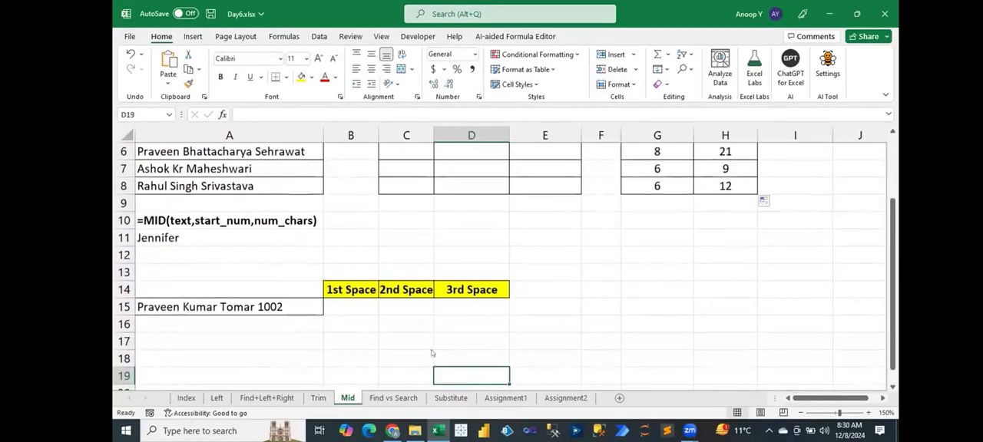
click(184, 307)
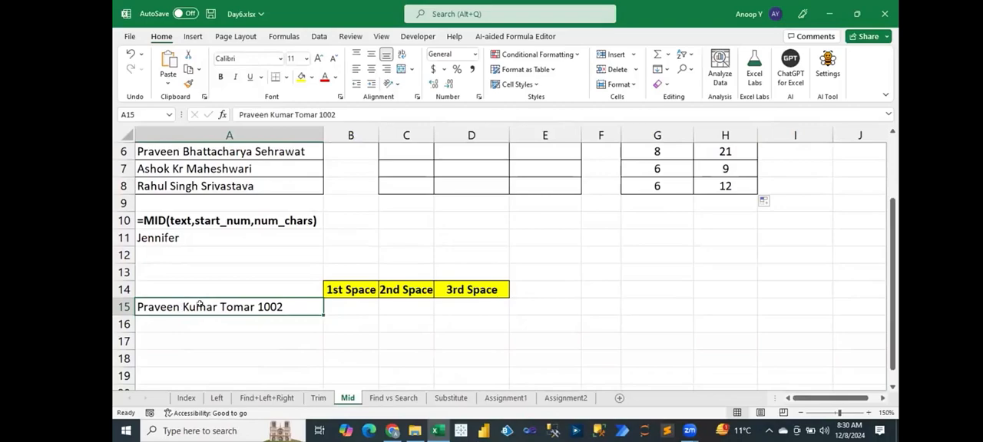
click(356, 302)
text(=FIND(" ",A15))
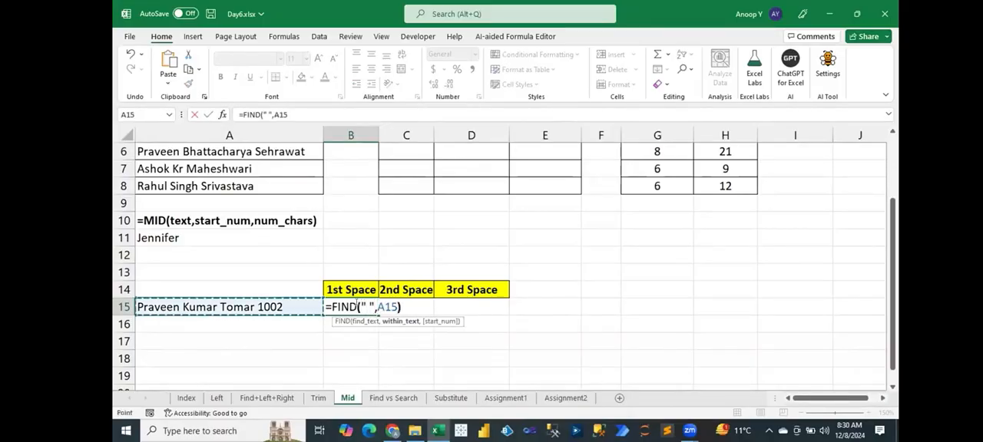
key(Return)
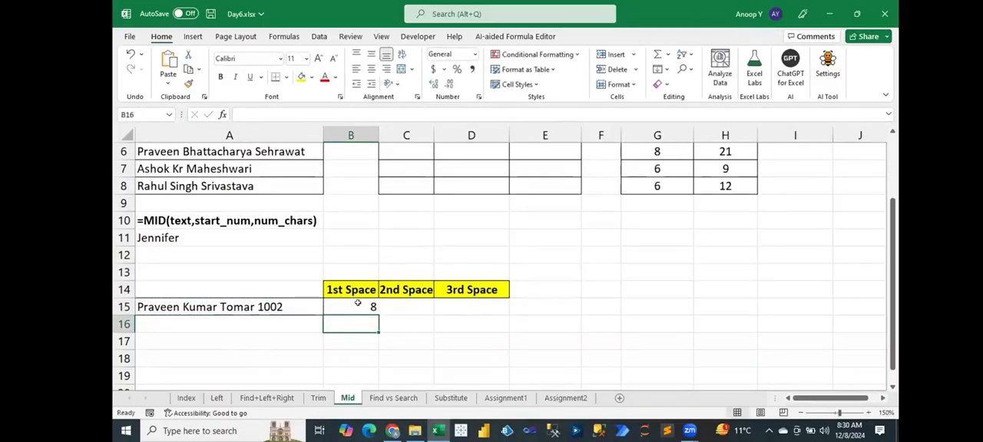
Reuse the FIND expression from B15 to enter =FIND(" ",A15,FIND(" ",A15)+1) in C15 for the second space.
double_click(357, 303)
drag(328, 305, 401, 307)
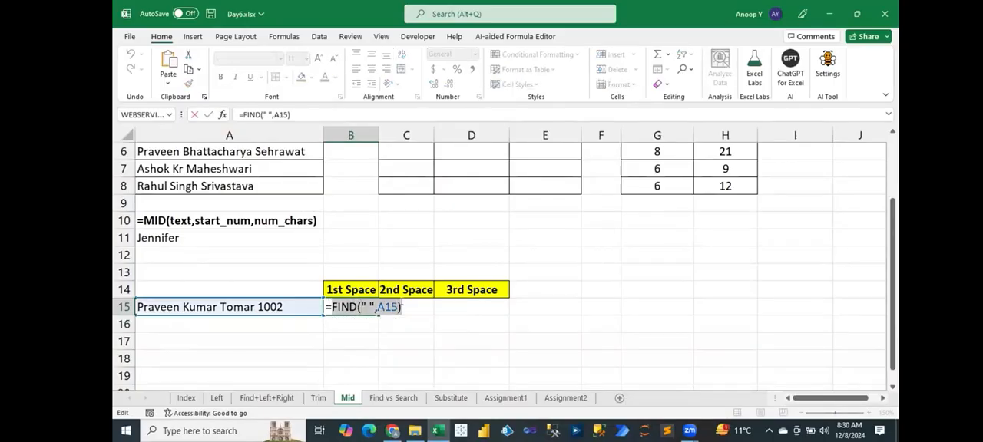
key(Escape)
click(414, 306)
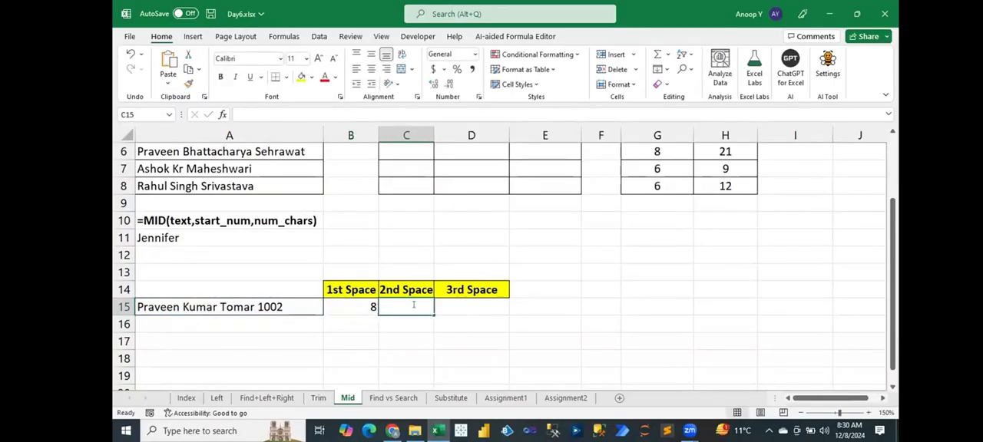
text(=FIND(" ",)
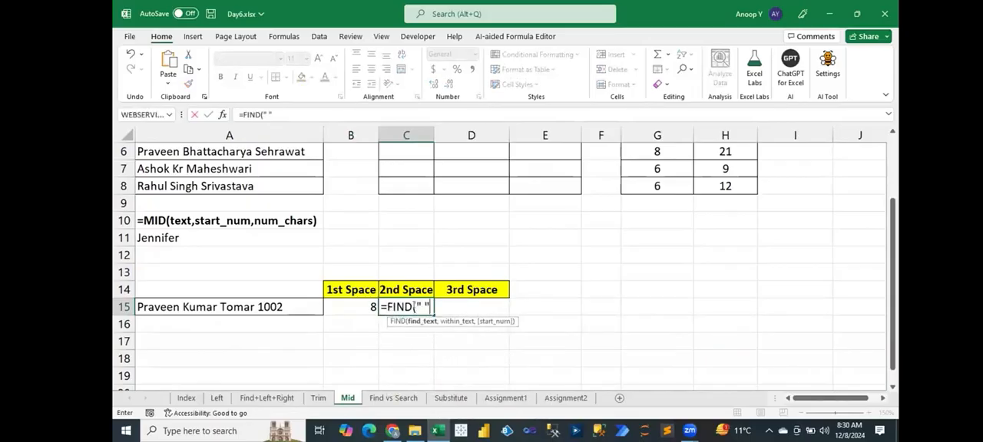
key(Left)
key(Left)
text(,)
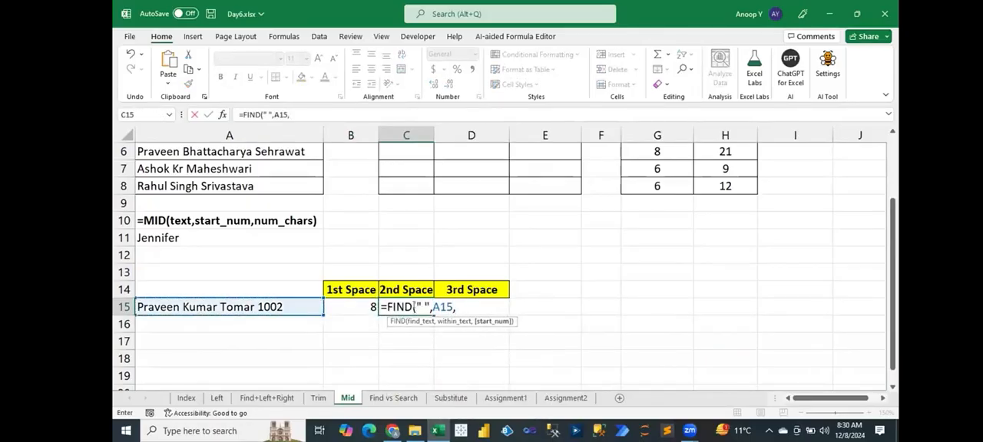
text(FIND(" ",A15))
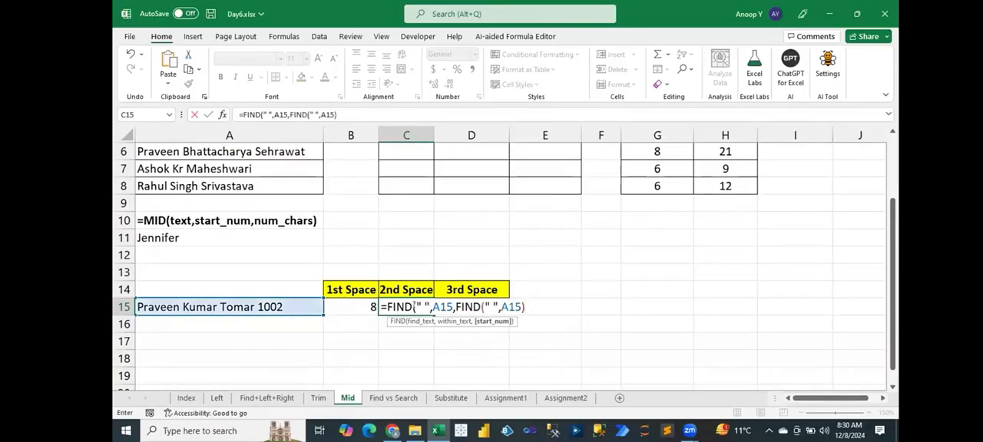
text()+1))
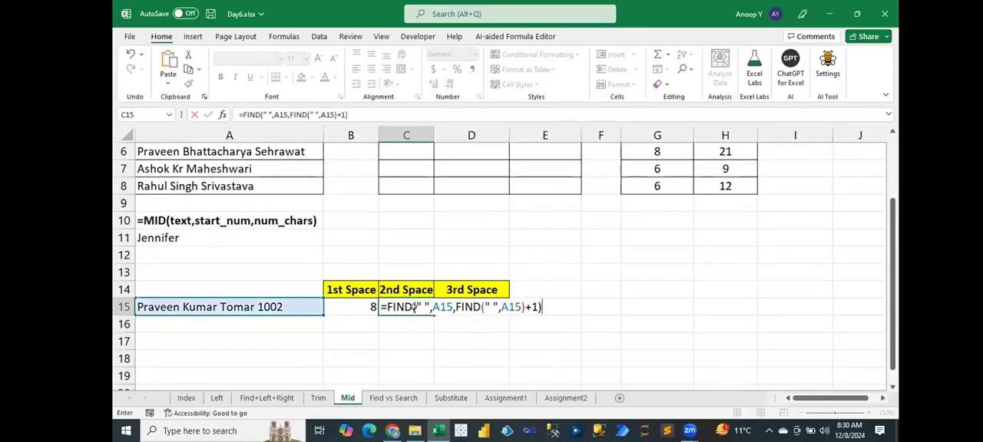
key(Return)
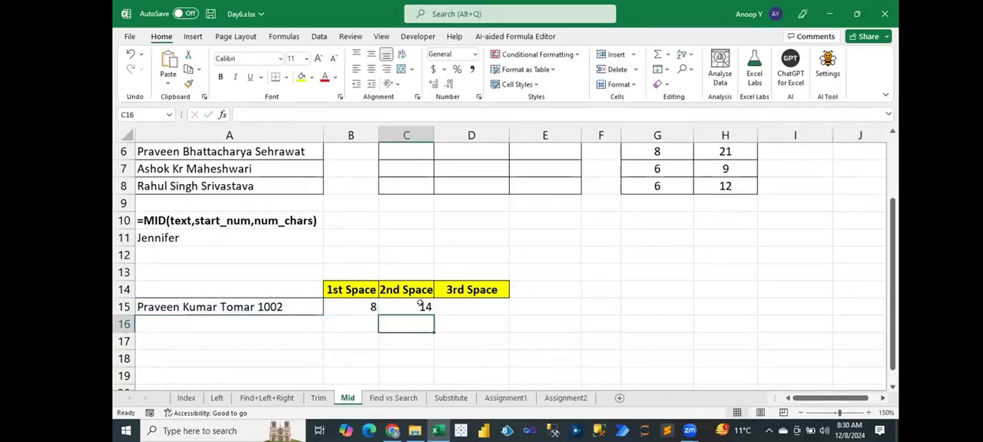
Nest a copy of the C15 expression to enter =FIND(" ",A15,FIND(" ",A15,FIND(" ",A15)+1)+1) in D15 for the third space.
click(421, 305)
double_click(421, 305)
drag(395, 307, 543, 306)
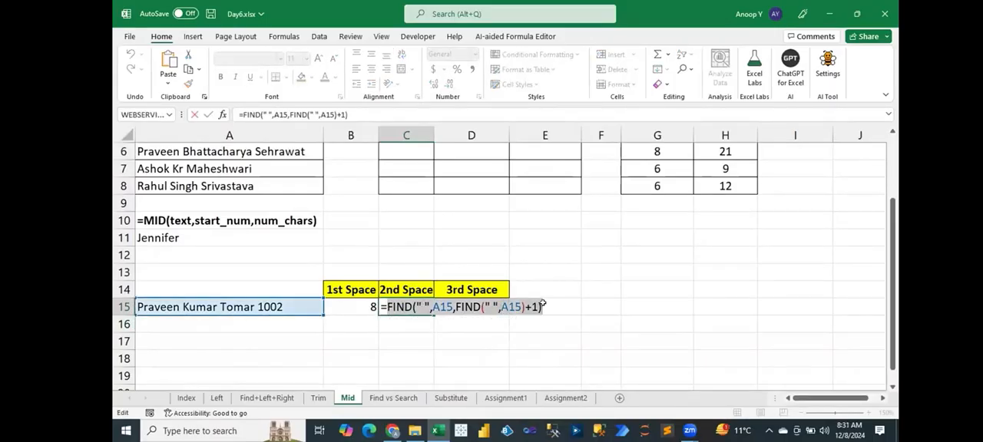
key(Tab)
text(=FIND(" ",)
key(Left)
key(Left)
key(Left)
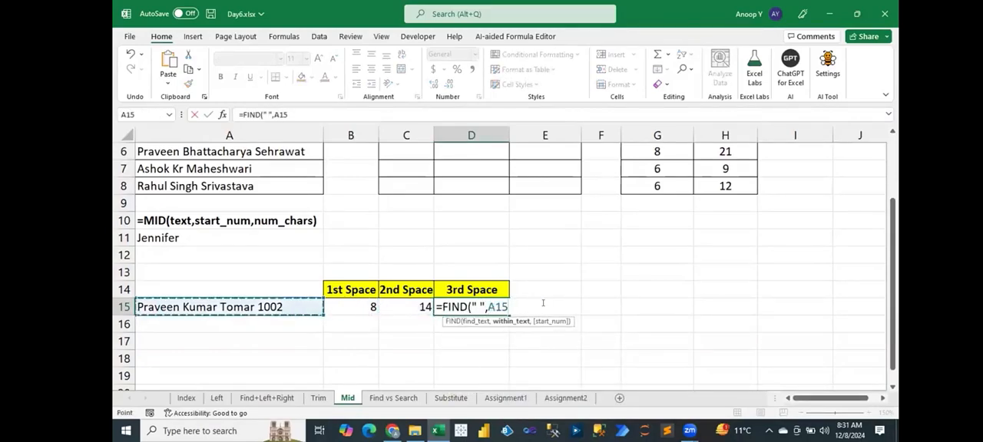
text(,)
text(FIND(" ",A15,FIND(" ",A15)+1))
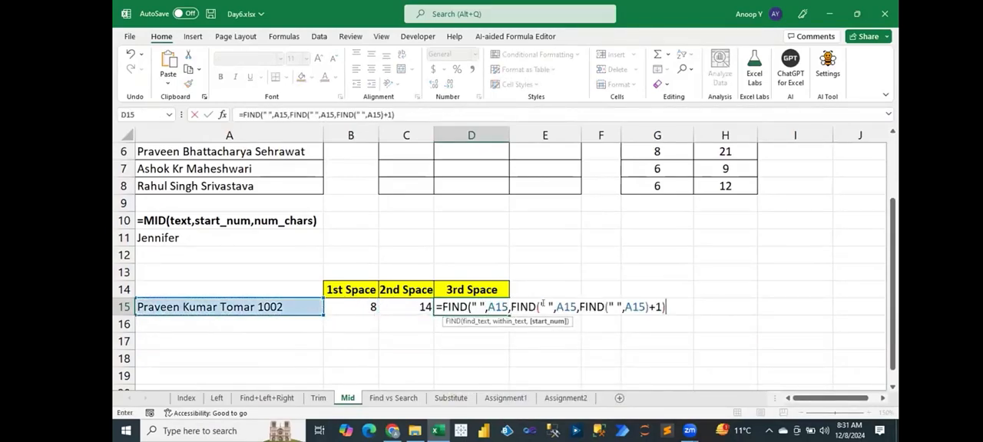
text(+1)
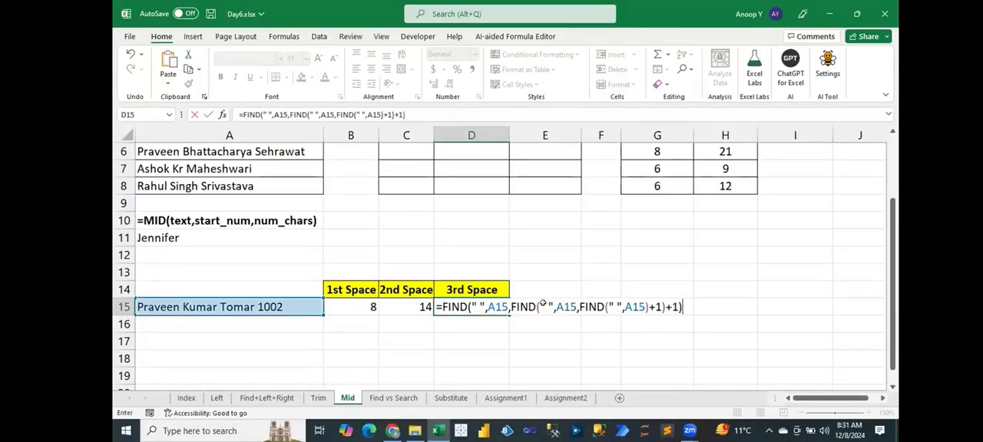
key(Return)
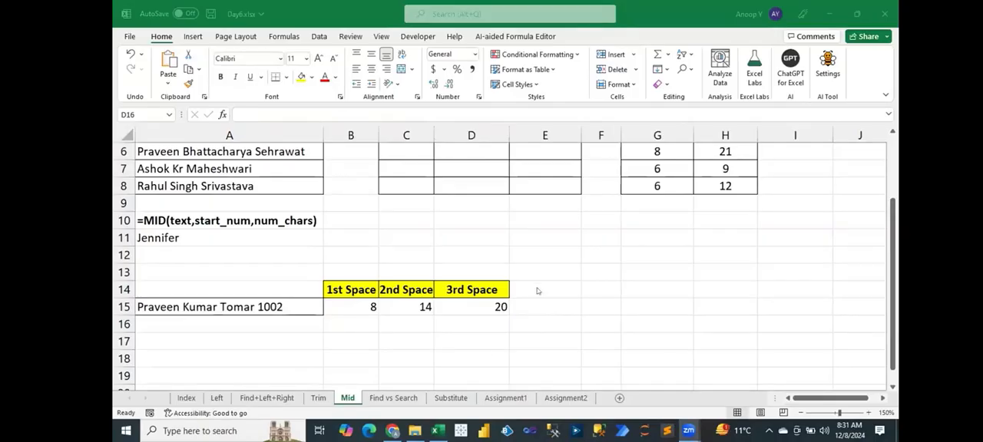
click(496, 300)
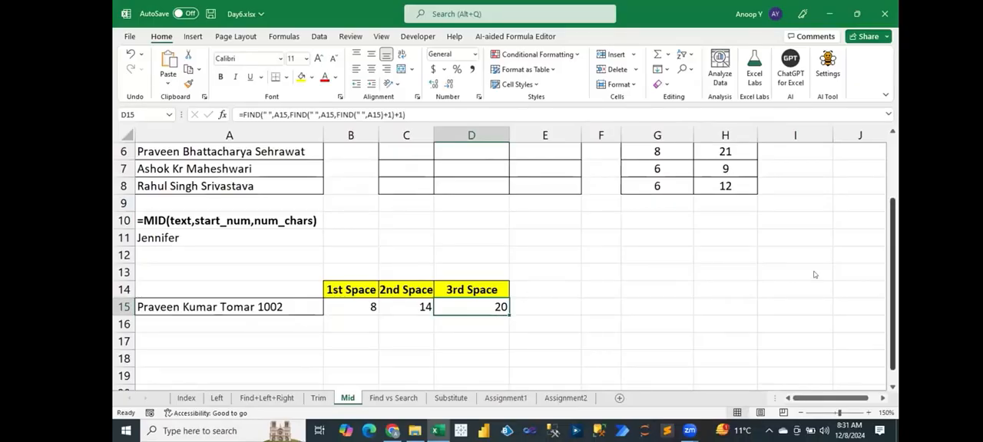
Check the space formulas in G2 and H2 and start a LEFT formula in C2 for the first name.
scroll(845, 260, up, 2)
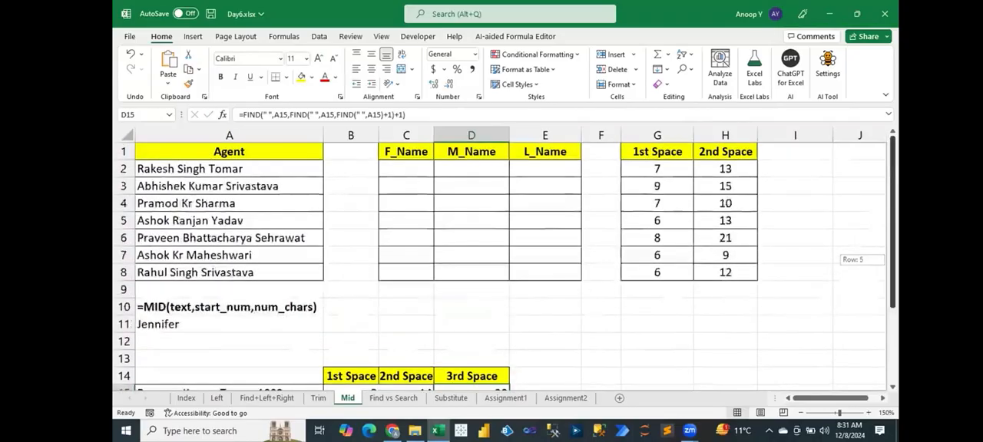
click(659, 169)
click(714, 168)
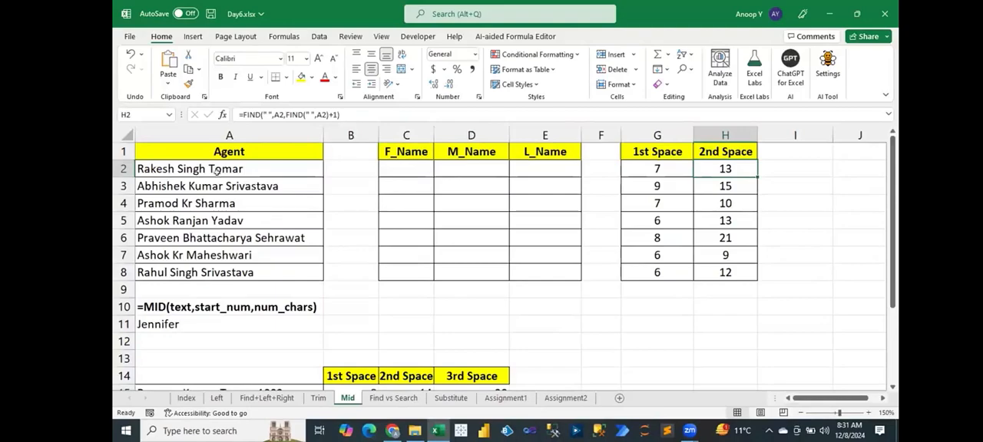
click(412, 164)
text(=left)
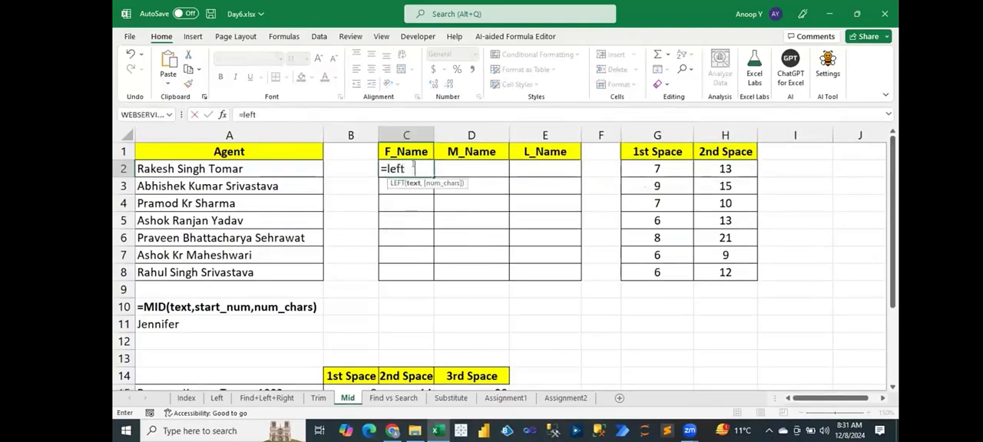